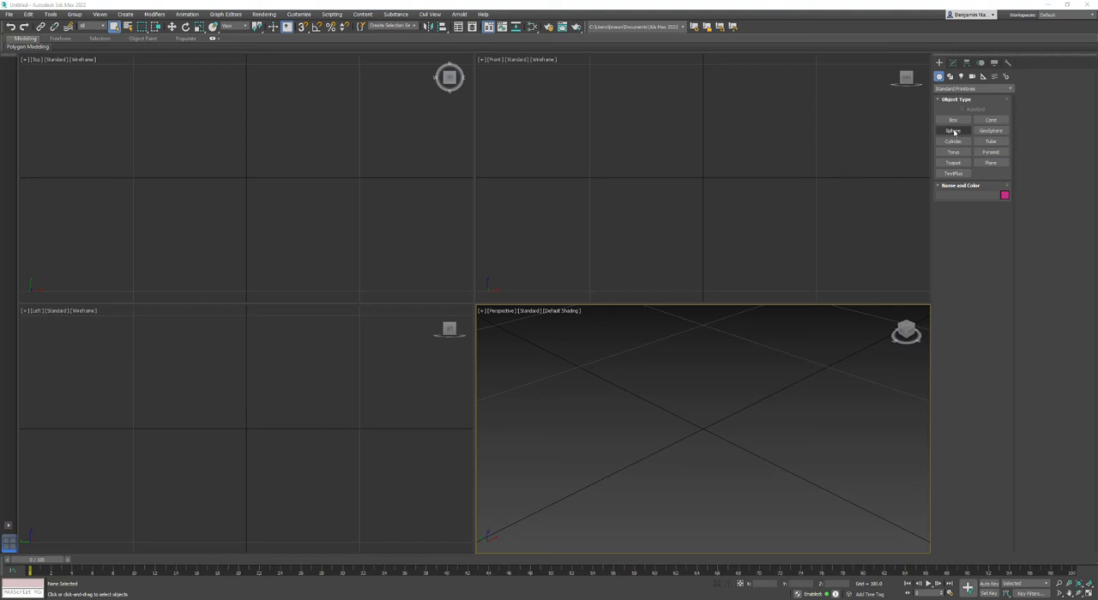
Create a sphere with a radius of 100 centred at the origin.
left_click(954, 131)
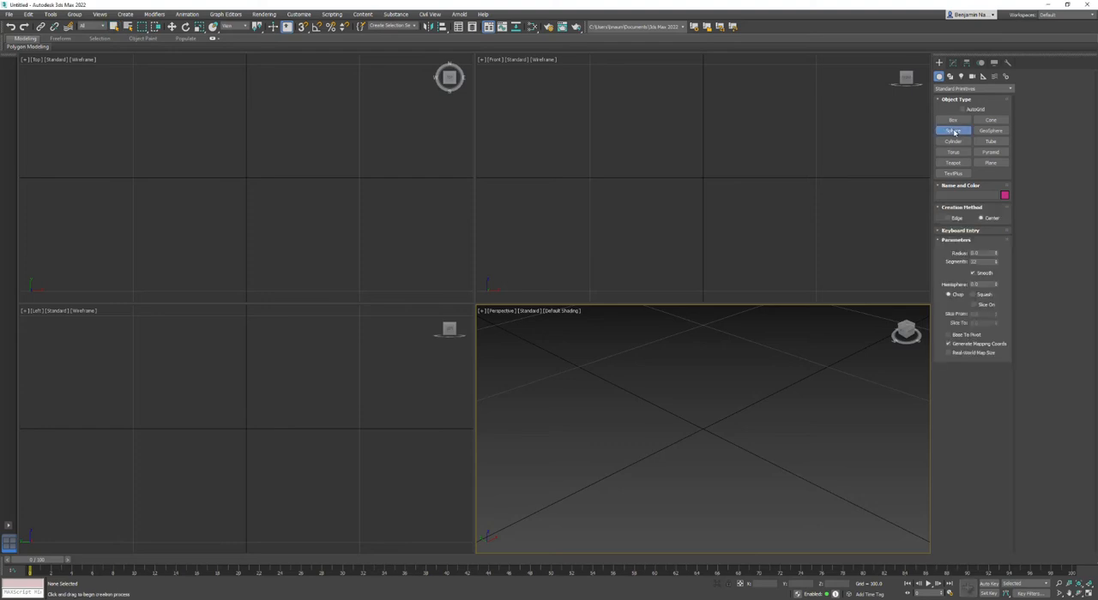
left_click(948, 233)
double_click(970, 273)
type("100")
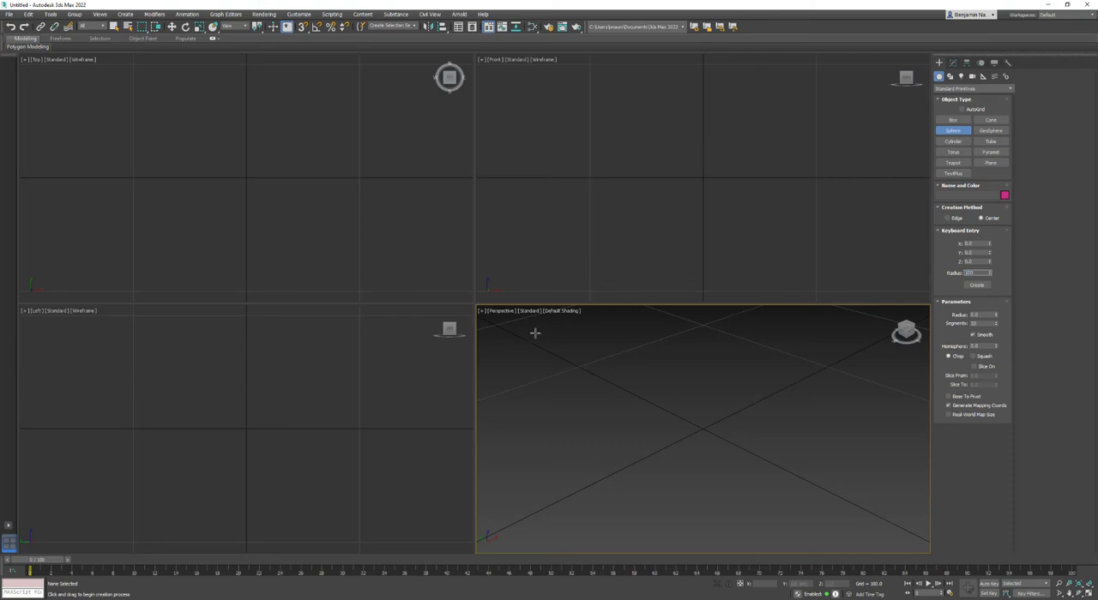
right_click(592, 354)
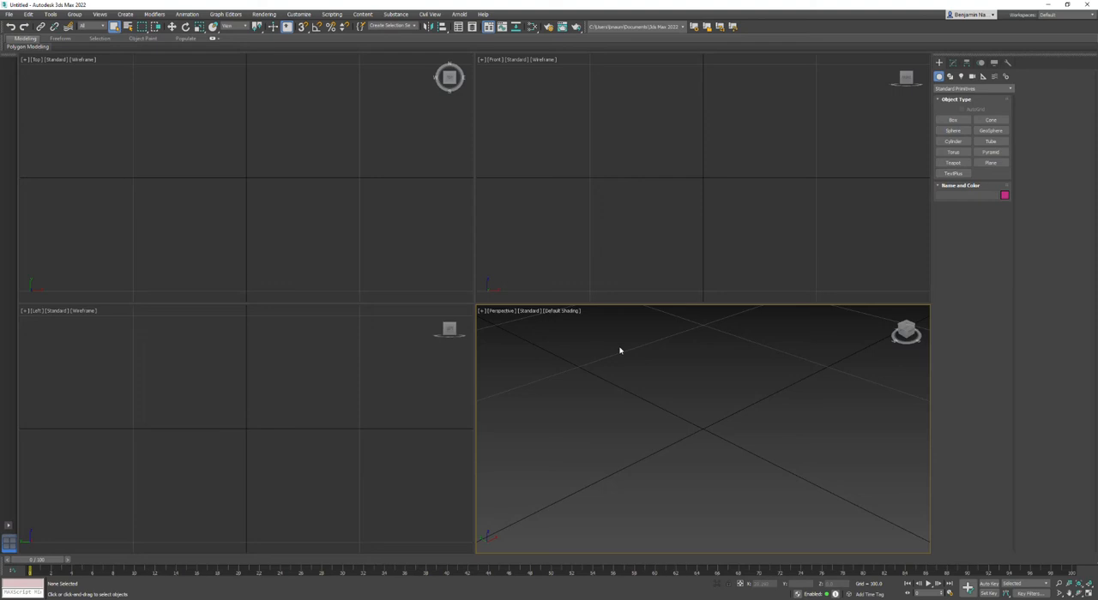
left_click(953, 131)
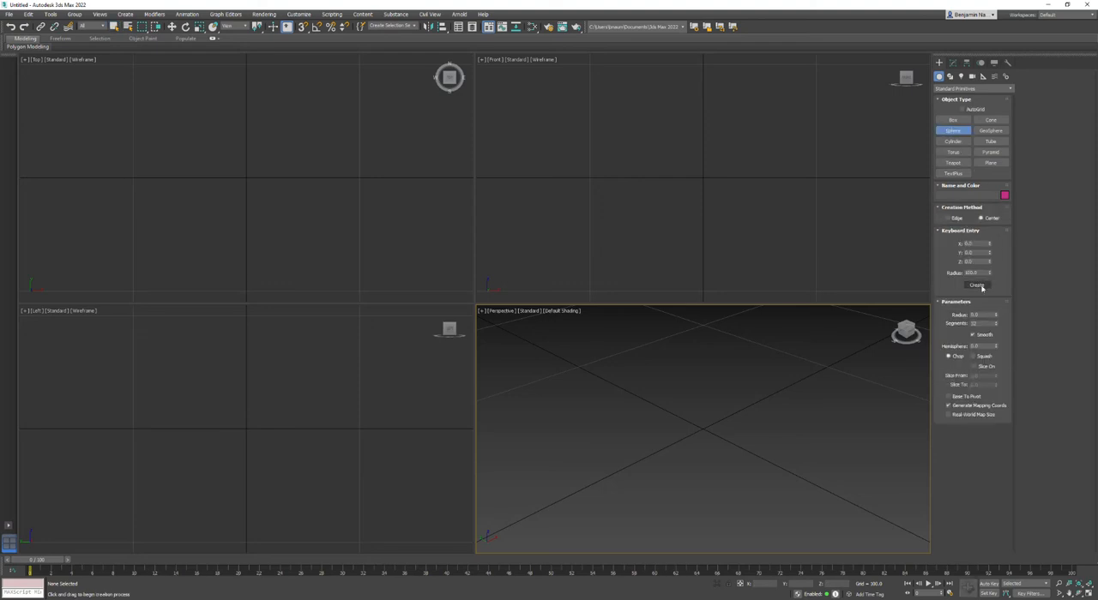
left_click(978, 286)
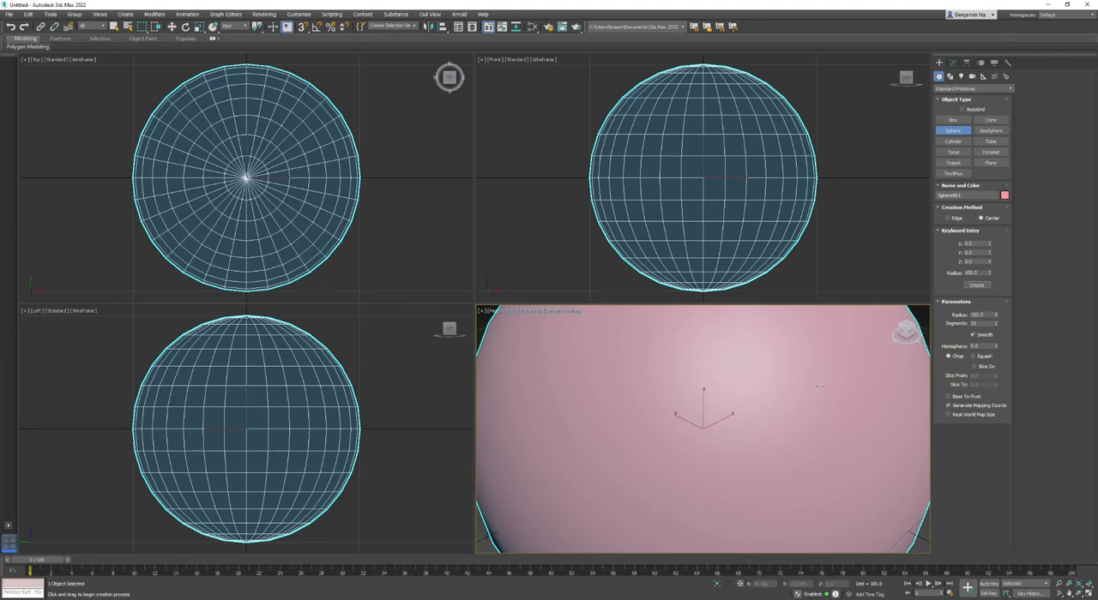
key("z")
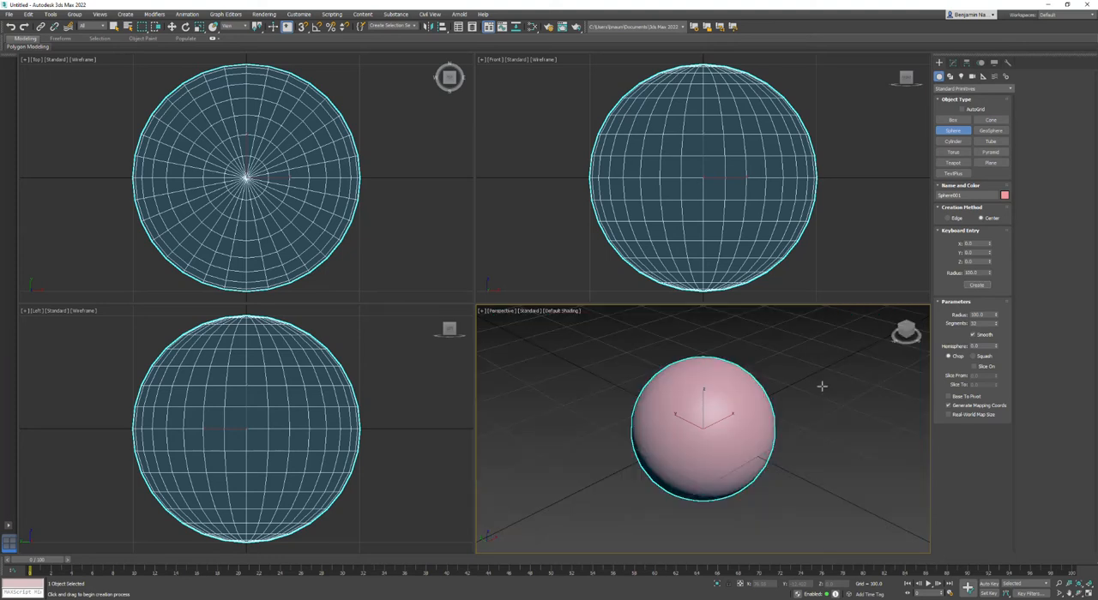
right_click(839, 363)
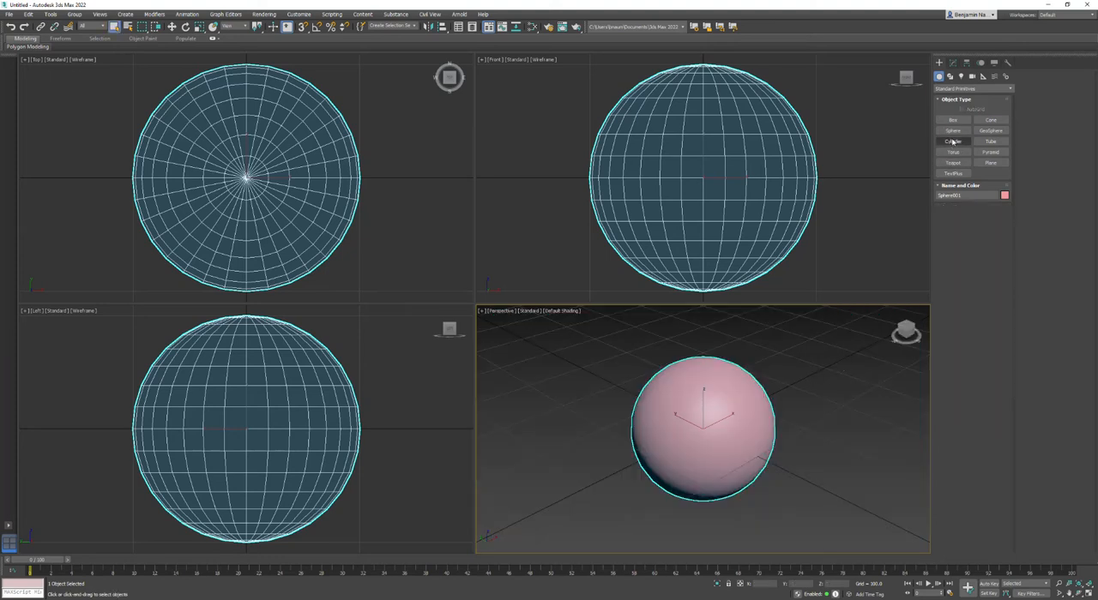
Show edged faces in the perspective view and convert the sphere to an editable poly.
left_click(551, 311)
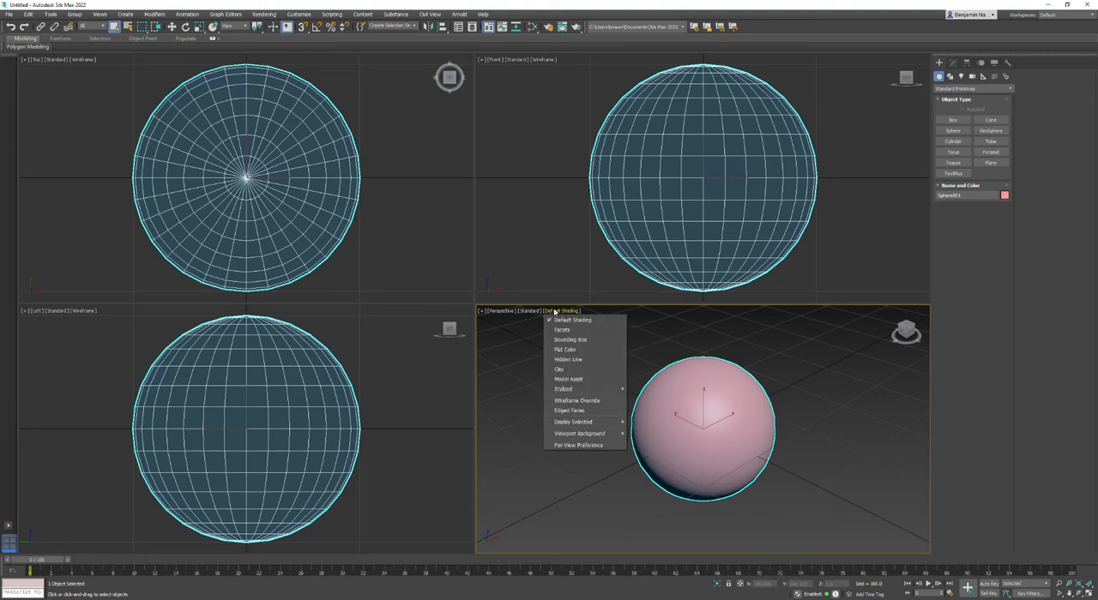
left_click(568, 411)
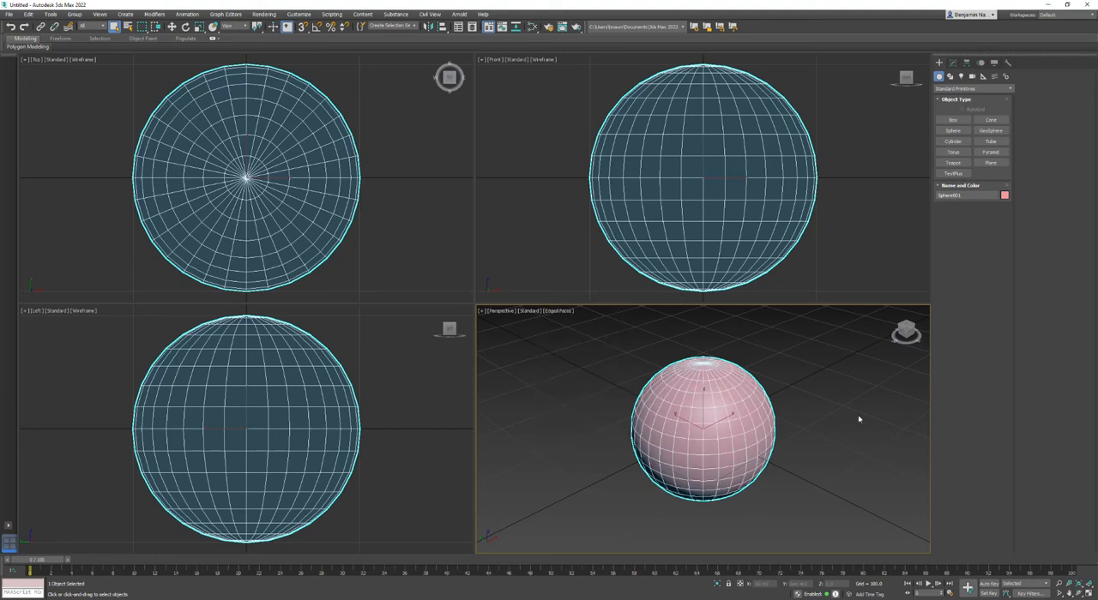
right_click(741, 389)
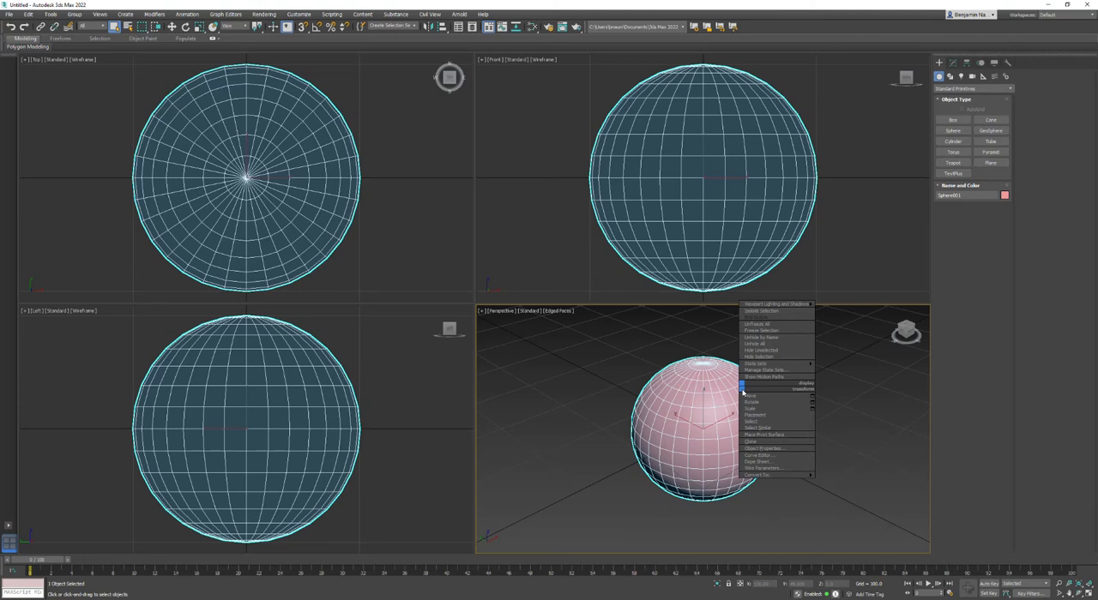
mouse_move(796, 482)
left_click(846, 482)
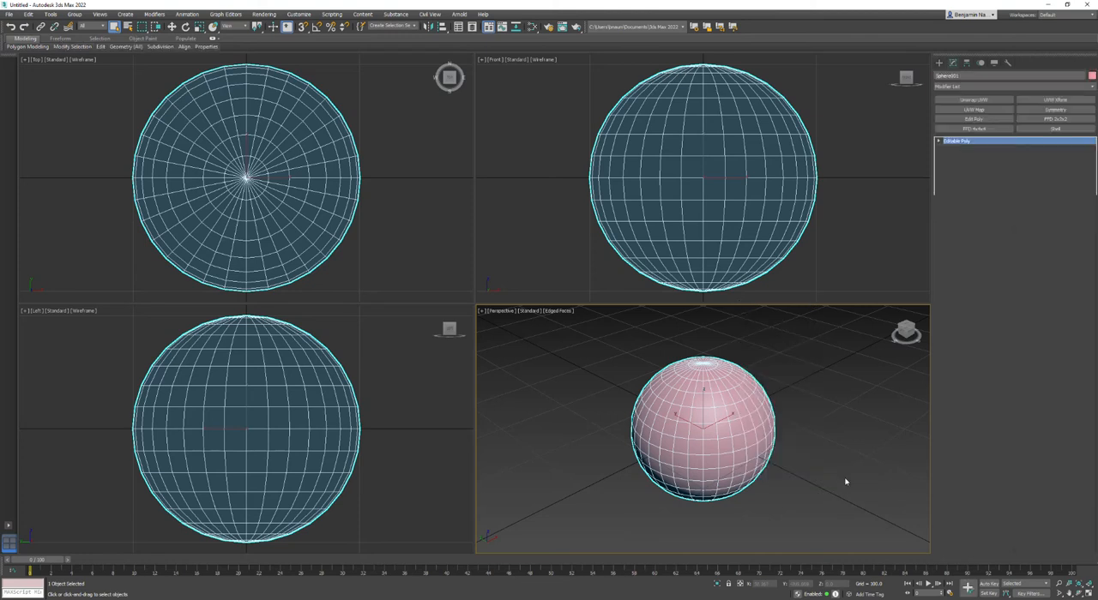
Select the full horizontal ring of polygons just below the sphere's top cap.
left_click(981, 249)
middle_click_drag(731, 91, 736, 150)
left_click_drag(631, 135, 797, 136)
left_click(627, 138)
left_click_drag(619, 135, 789, 134)
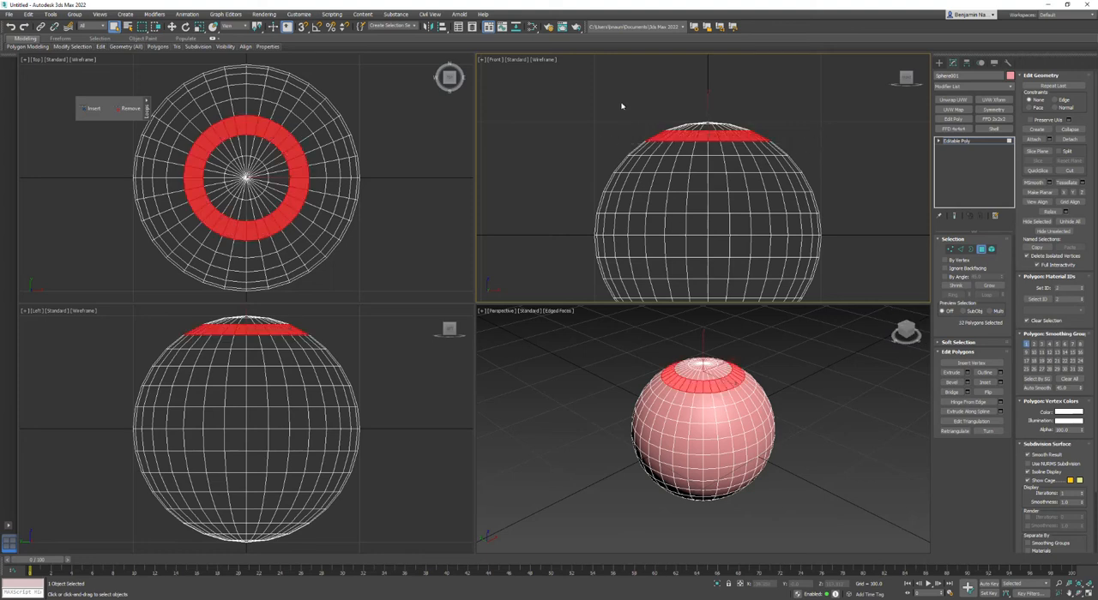
left_click_drag(611, 137, 806, 129)
left_click(939, 141)
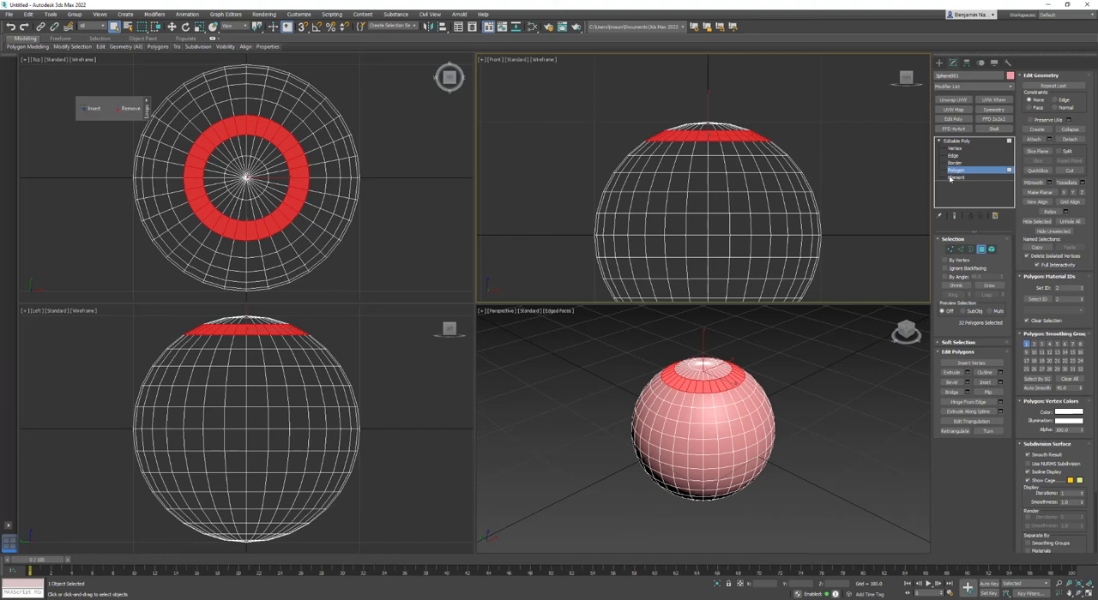
Extrude the selected polygon ring by -10 to form a recessed groove, and clear the selection.
left_click(968, 375)
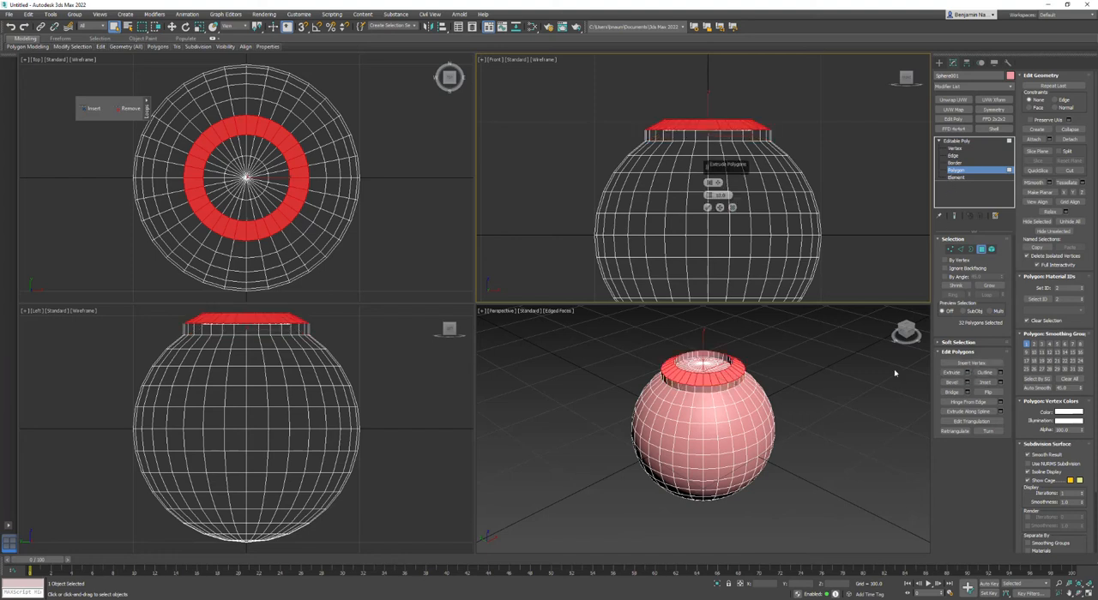
left_click_drag(731, 197, 693, 186)
type("-")
type("10")
key("Return")
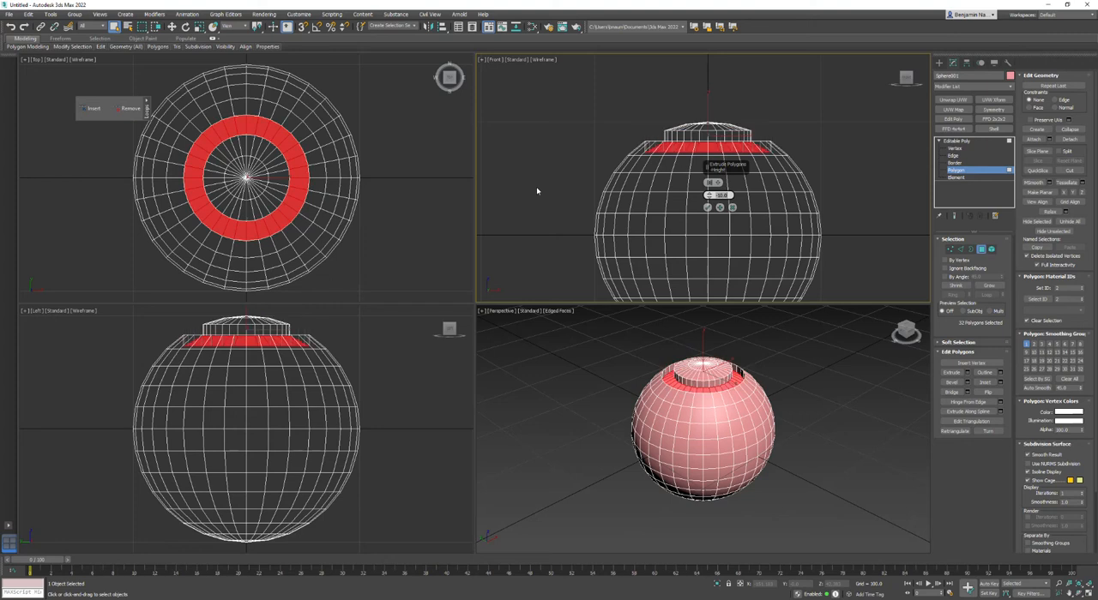
left_click(708, 206)
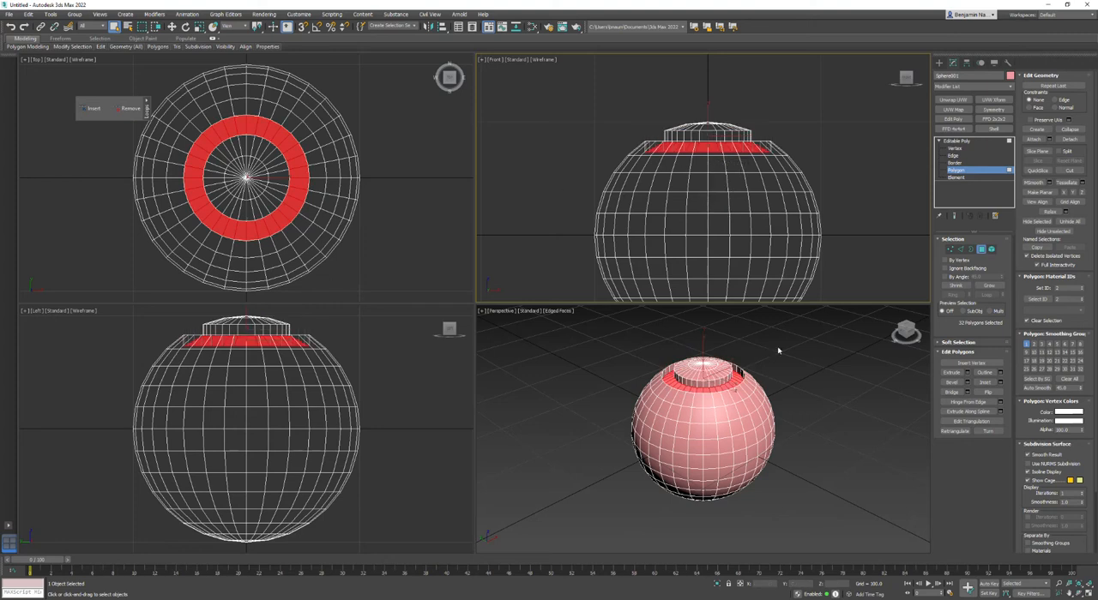
left_click(803, 346)
scroll(684, 389, "up", 3)
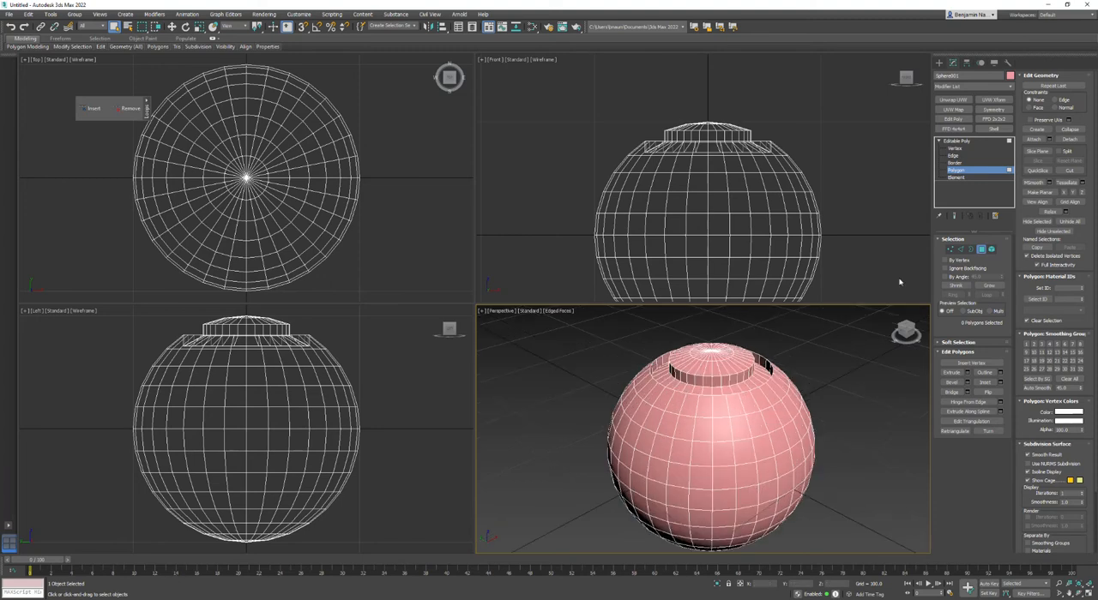
Select the vertical edge loops on opposite sides of the sphere that run along the X axis outside the groove.
left_click(960, 249)
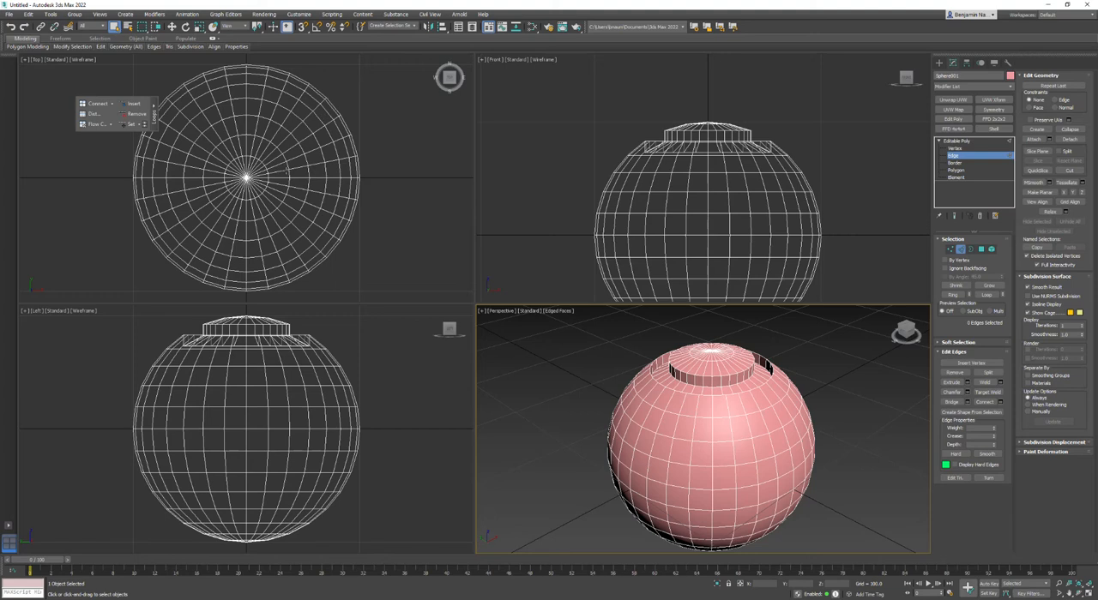
double_click(296, 178)
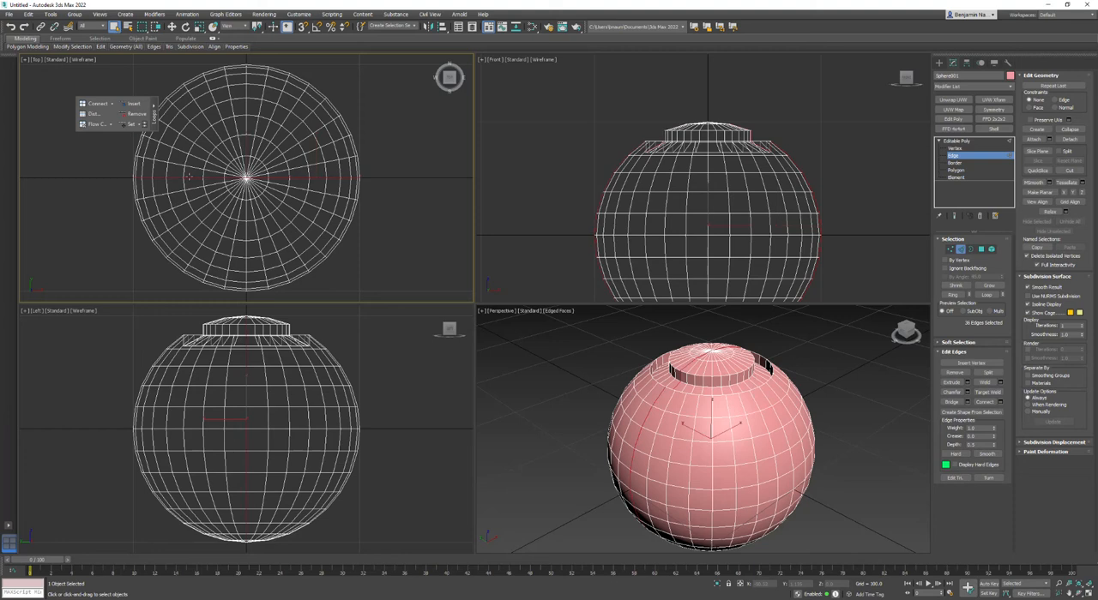
left_click(318, 178)
left_click(318, 178)
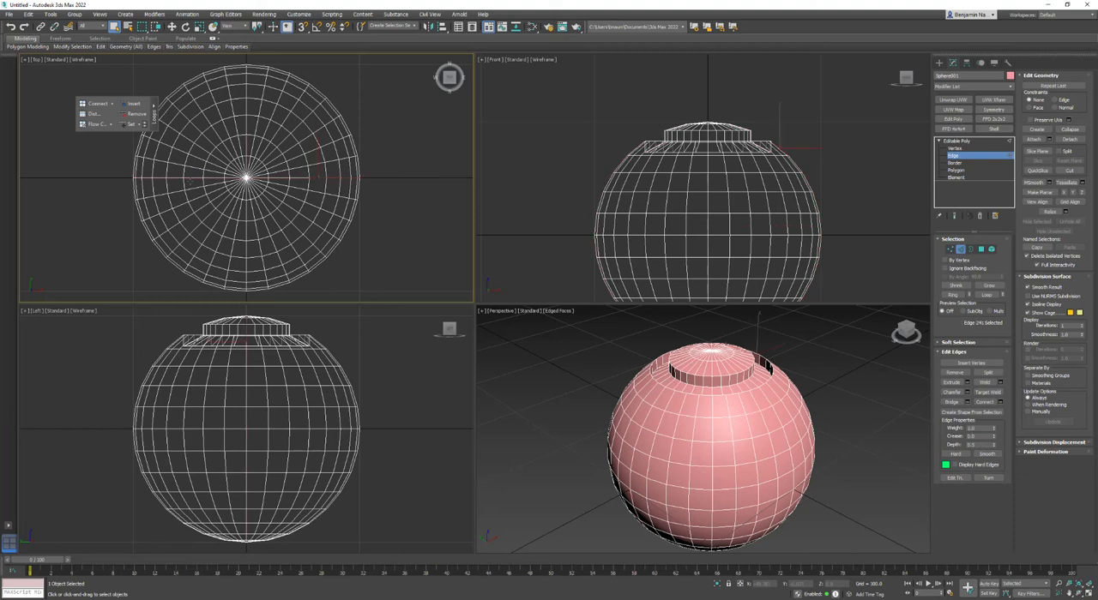
left_click(189, 177, "ctrl")
left_click(986, 294)
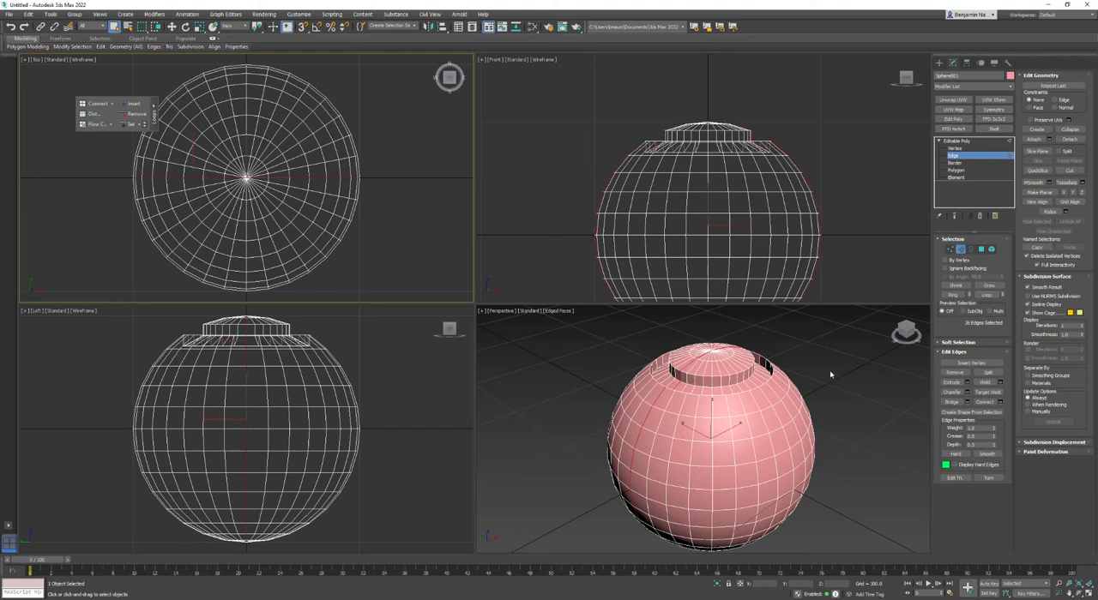
key("ctrl+z")
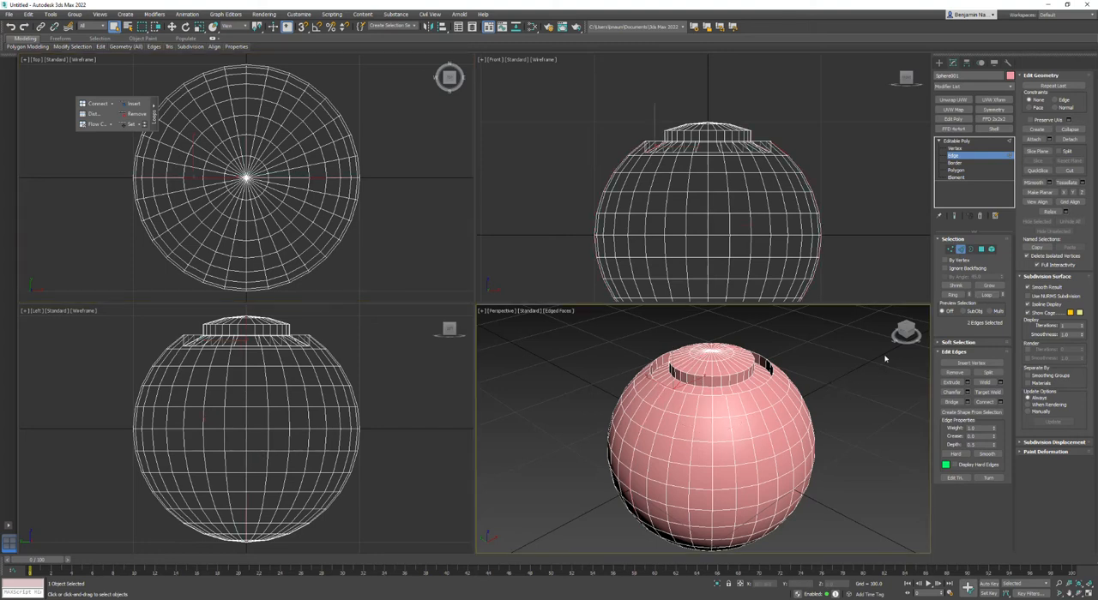
left_click(989, 296)
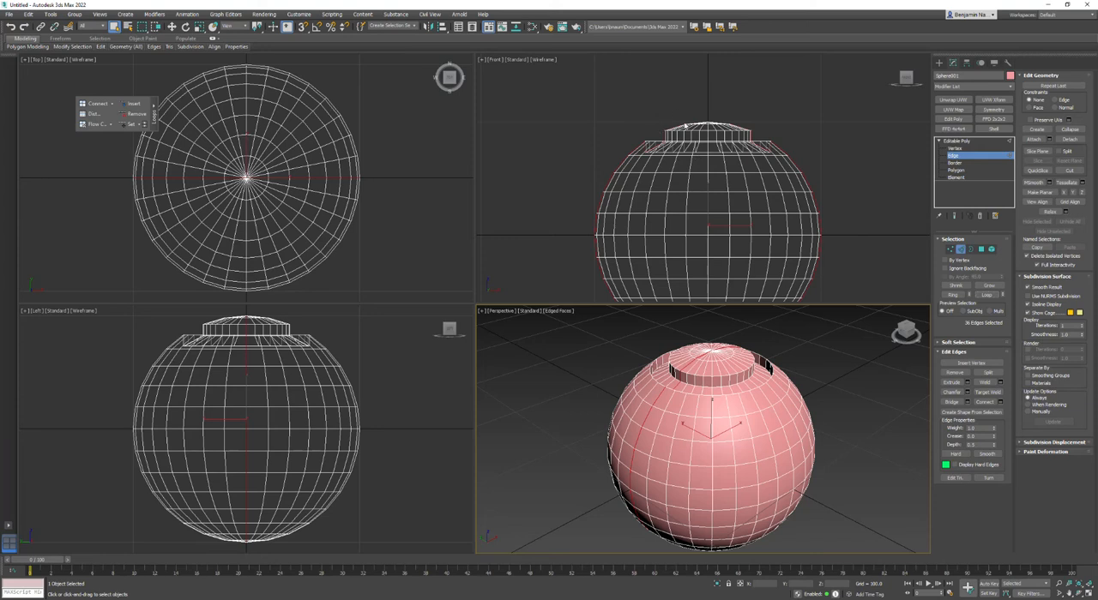
Remove the edges on the top cap and inside the groove from the edge selection, keeping those on the sphere's body.
scroll(688, 128, "up", 2)
scroll(736, 129, "up", 2)
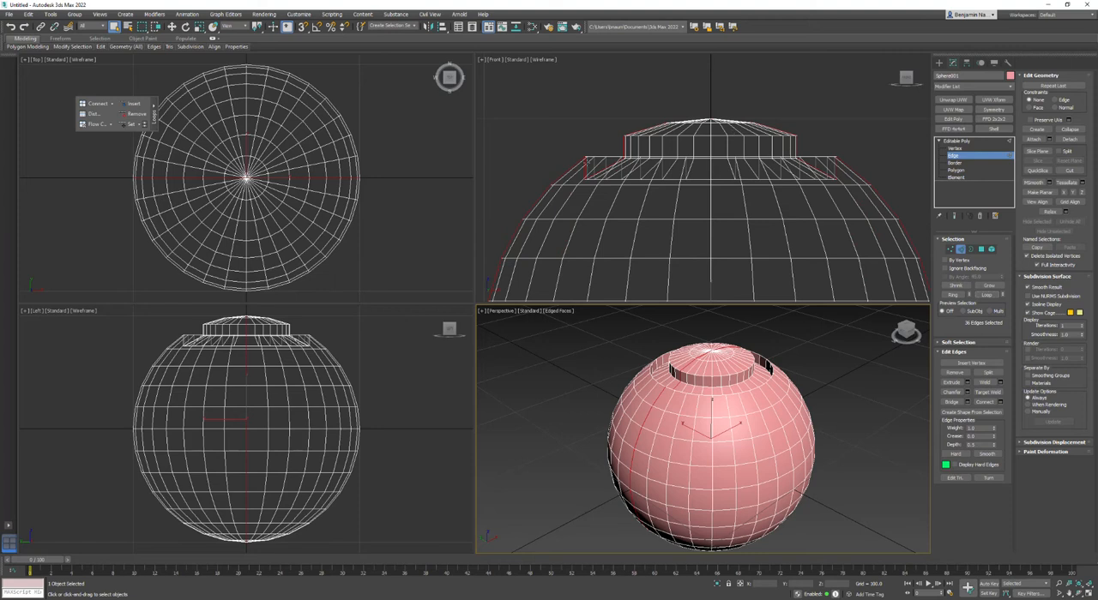
scroll(585, 159, "up", 2)
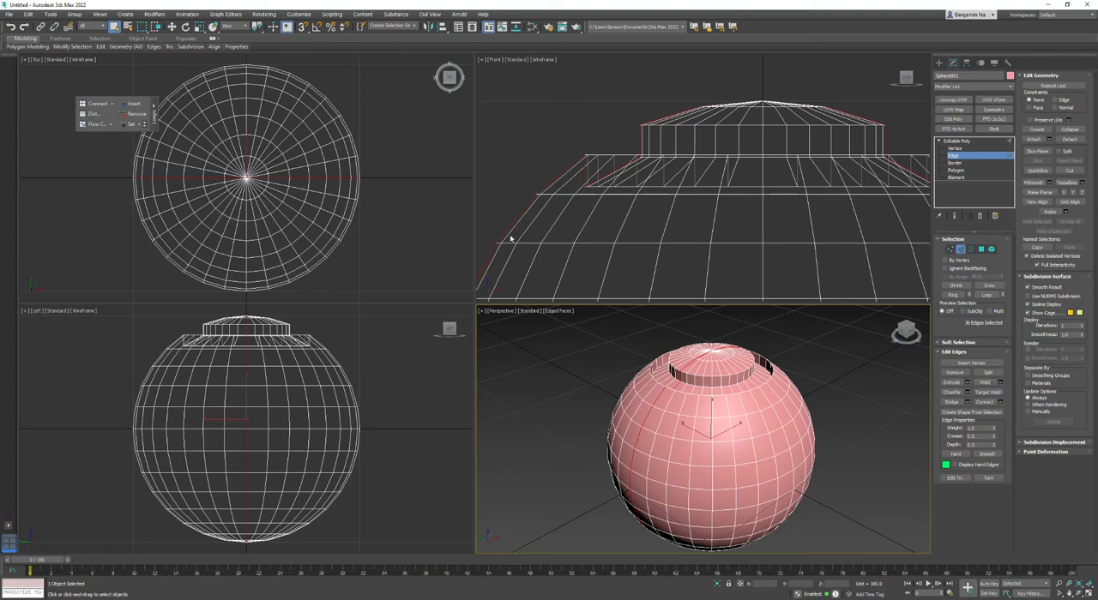
scroll(603, 213, "down", 3)
left_click_drag(622, 214, 589, 189, "alt")
left_click_drag(615, 135, 751, 204, "alt")
scroll(769, 195, "up", 2)
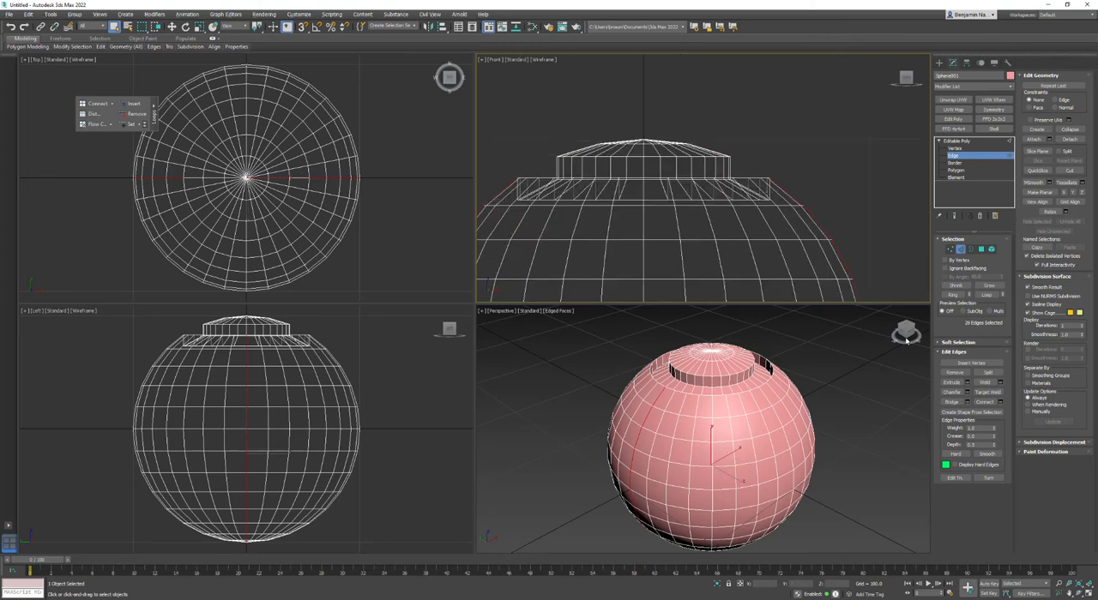
Start a chamfer on the selected vertical edges with an amount of 10.
left_click_drag(907, 338, 893, 310)
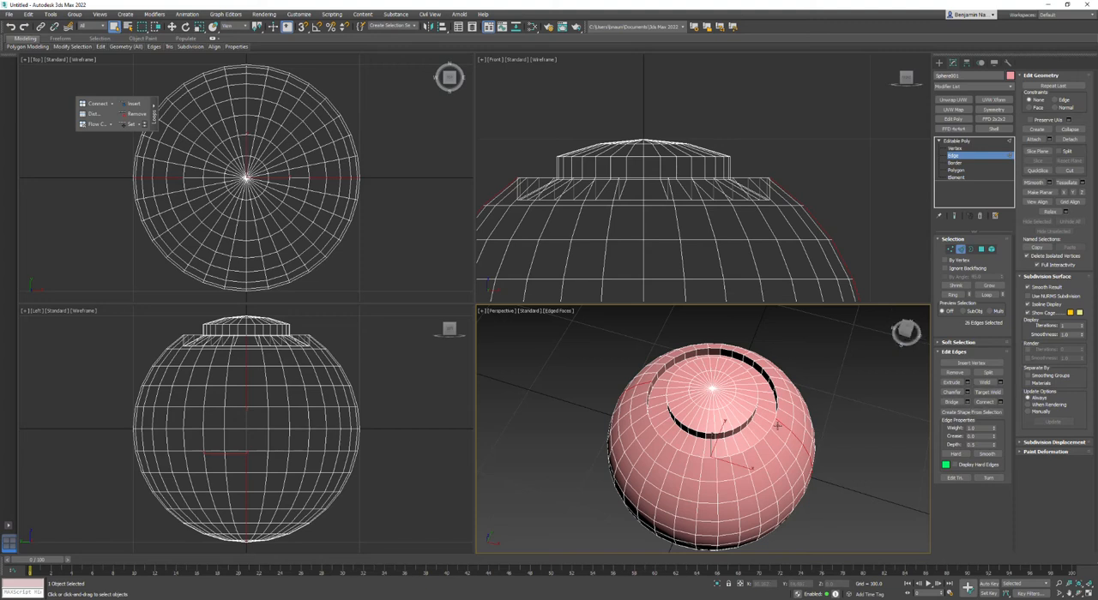
left_click(968, 394)
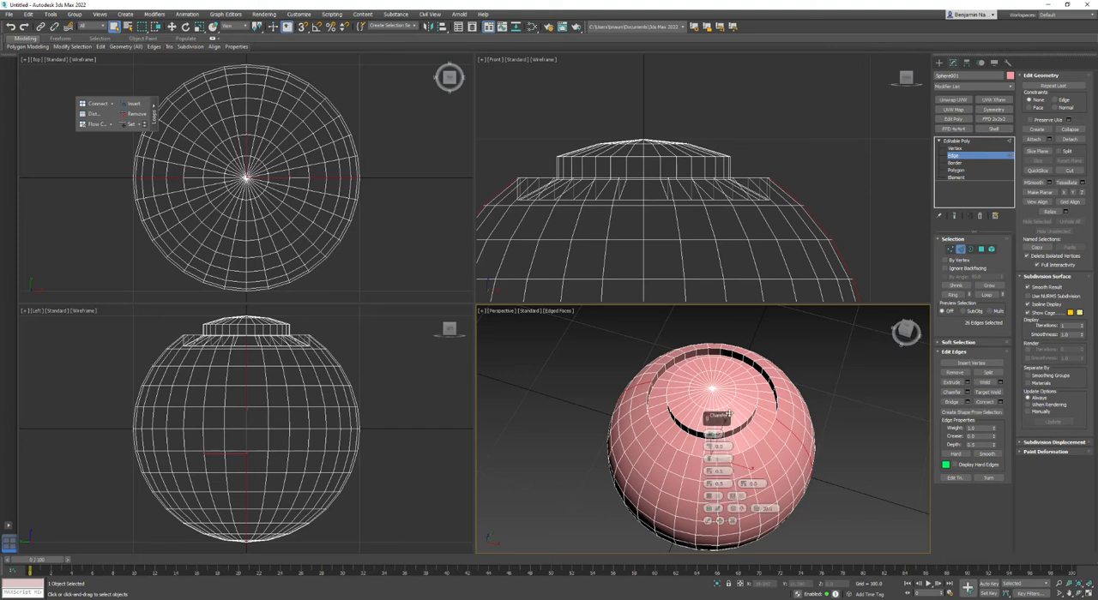
left_click_drag(719, 415, 478, 405)
type("10")
key("Return")
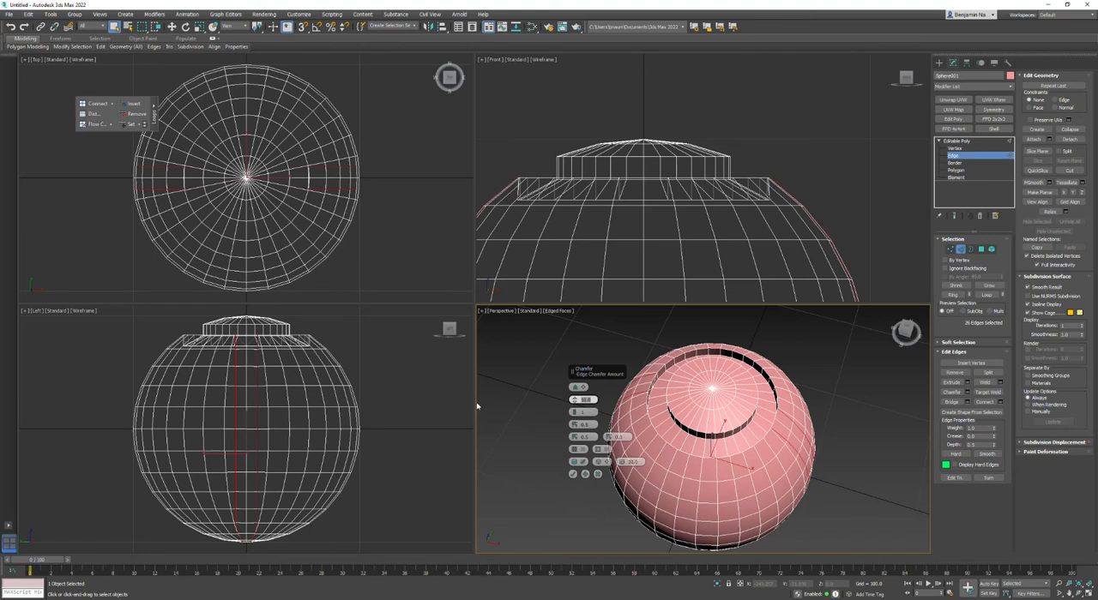
scroll(307, 189, "up", 10)
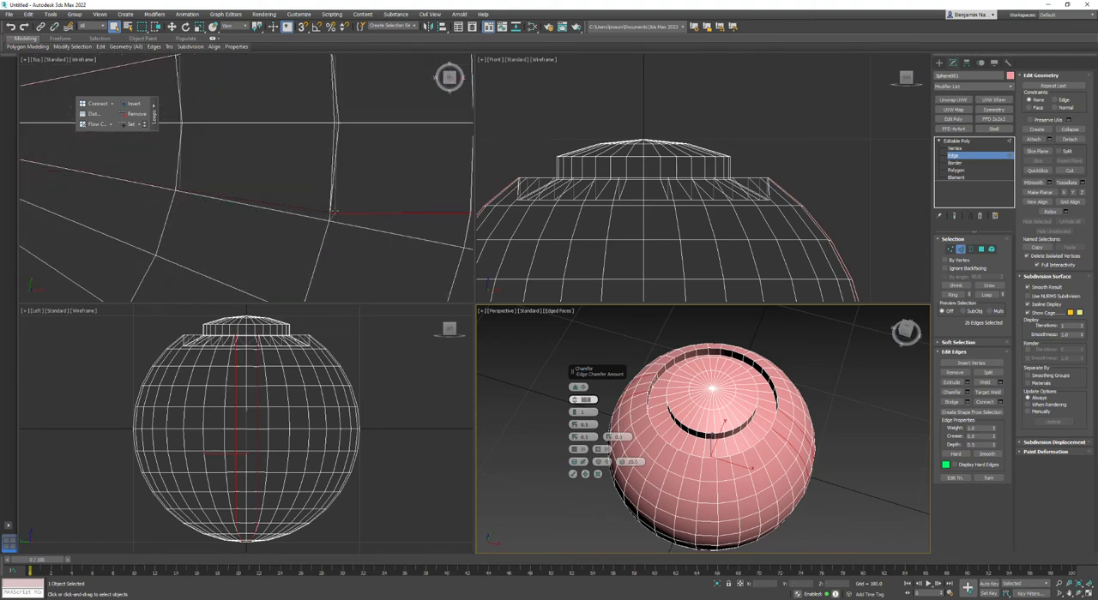
scroll(306, 189, "down", 10)
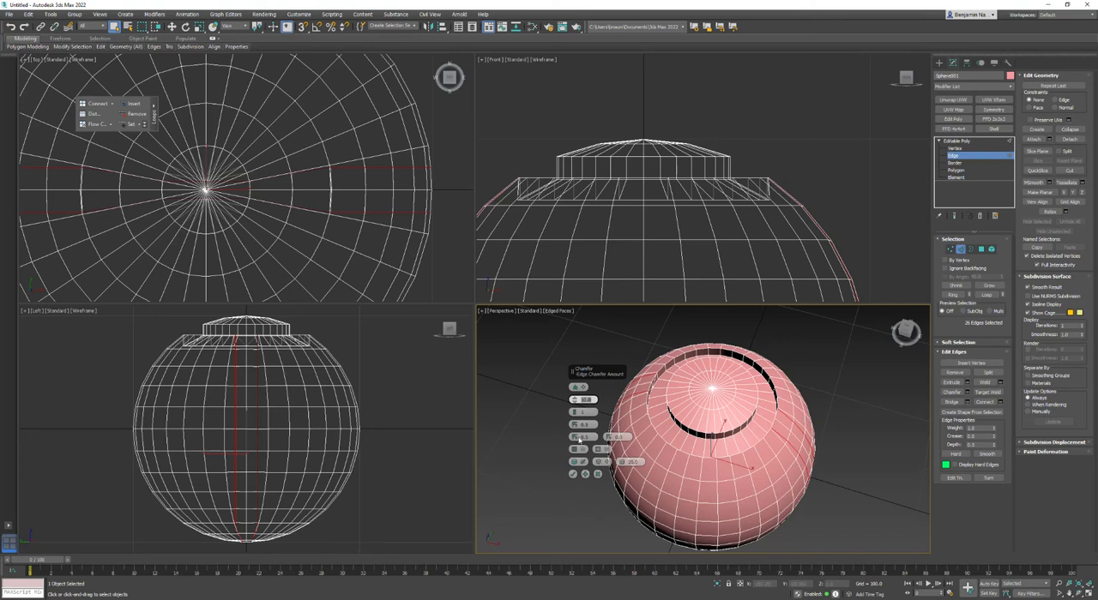
Set the edge chamfer amount to 8, apply it, and clear the edge selection.
left_click(589, 400)
left_click_drag(590, 399, 426, 378)
type("8")
key("Return")
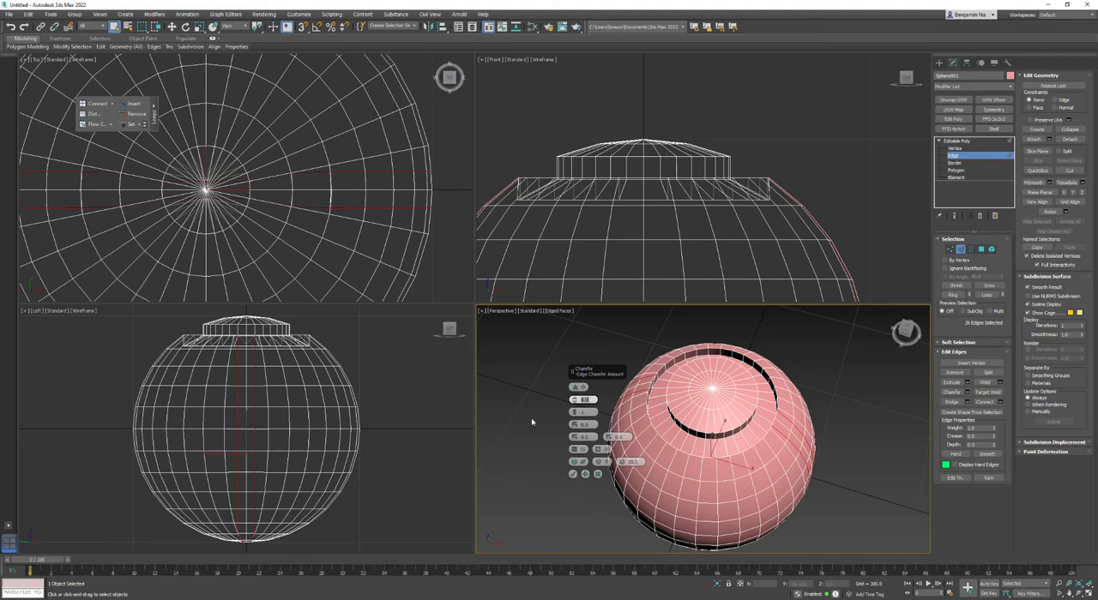
left_click(574, 475)
left_click(865, 501)
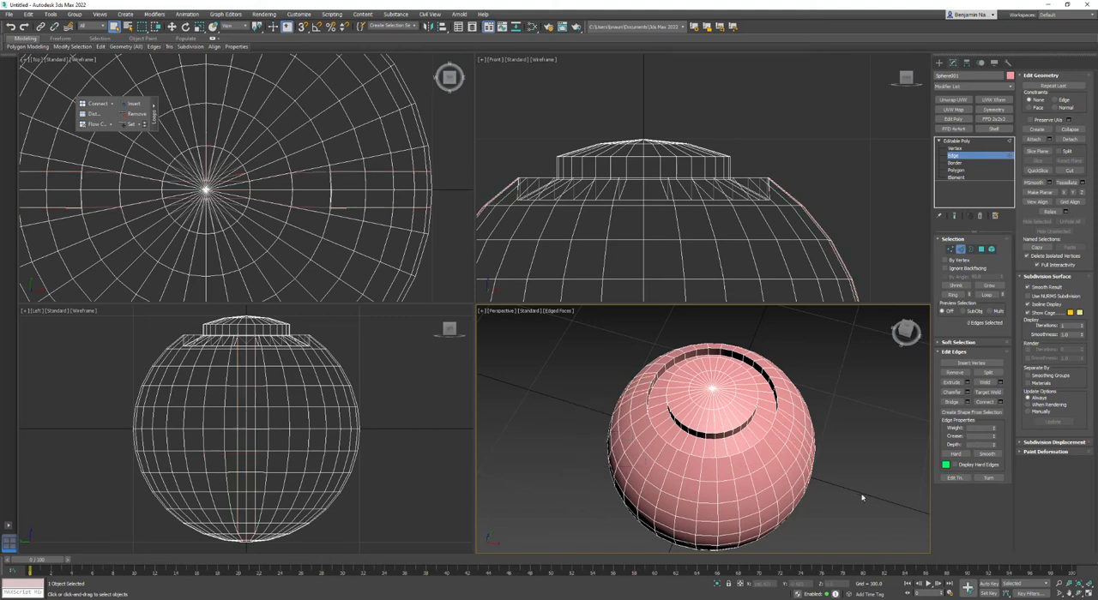
Examine the groove floor and outer wall polygons where the chamfered edges meet the groove.
scroll(779, 415, "up", 3)
key("4")
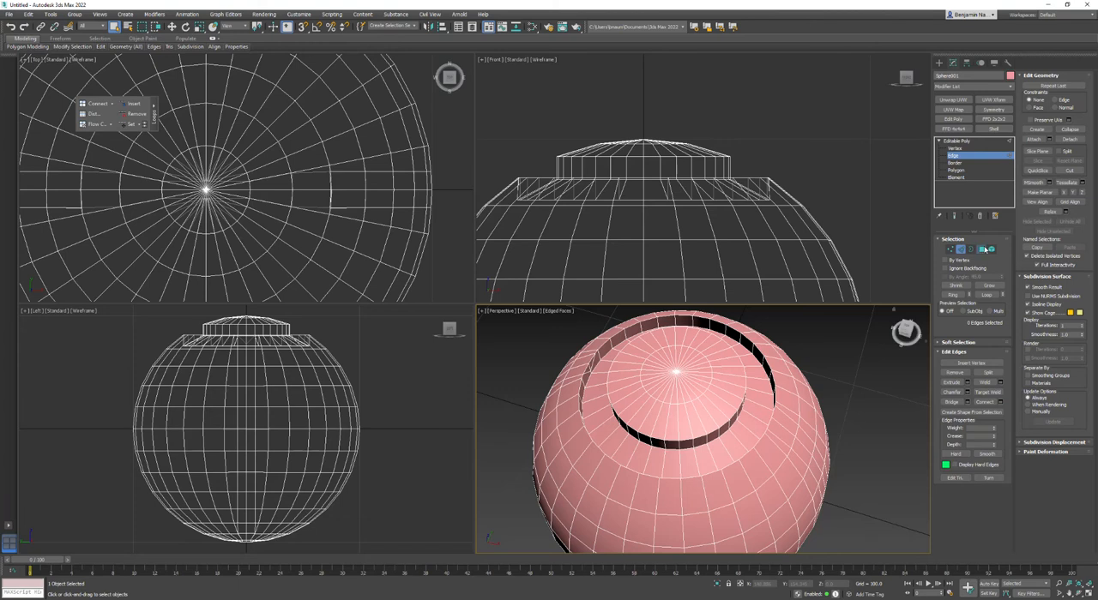
left_click(763, 417)
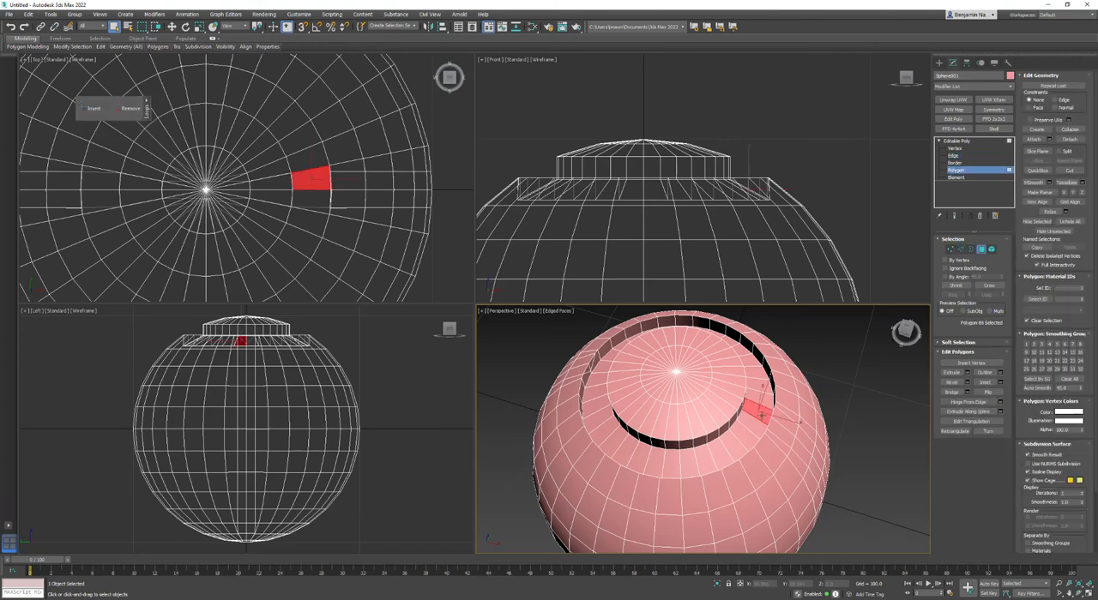
middle_click_drag(668, 448, 733, 448, "alt")
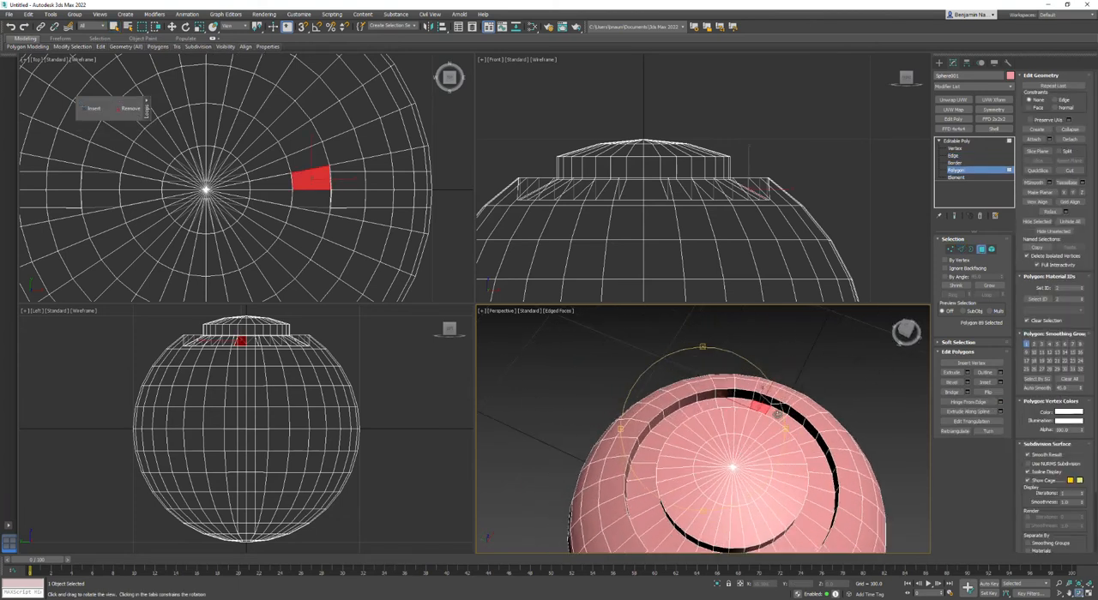
scroll(734, 448, "up", 4)
scroll(765, 396, "up", 3)
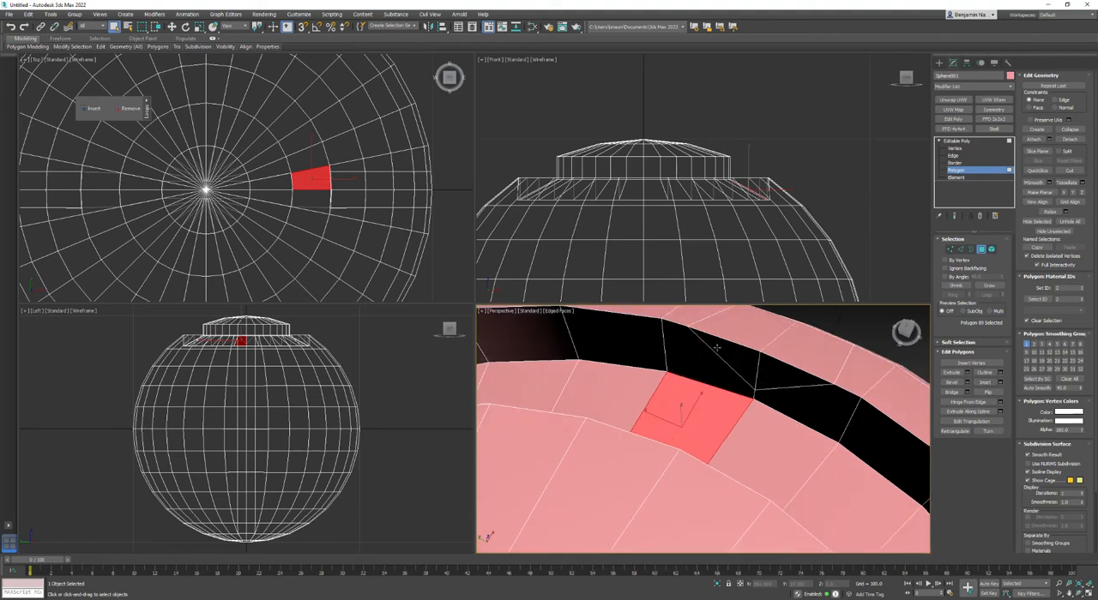
left_click(756, 395)
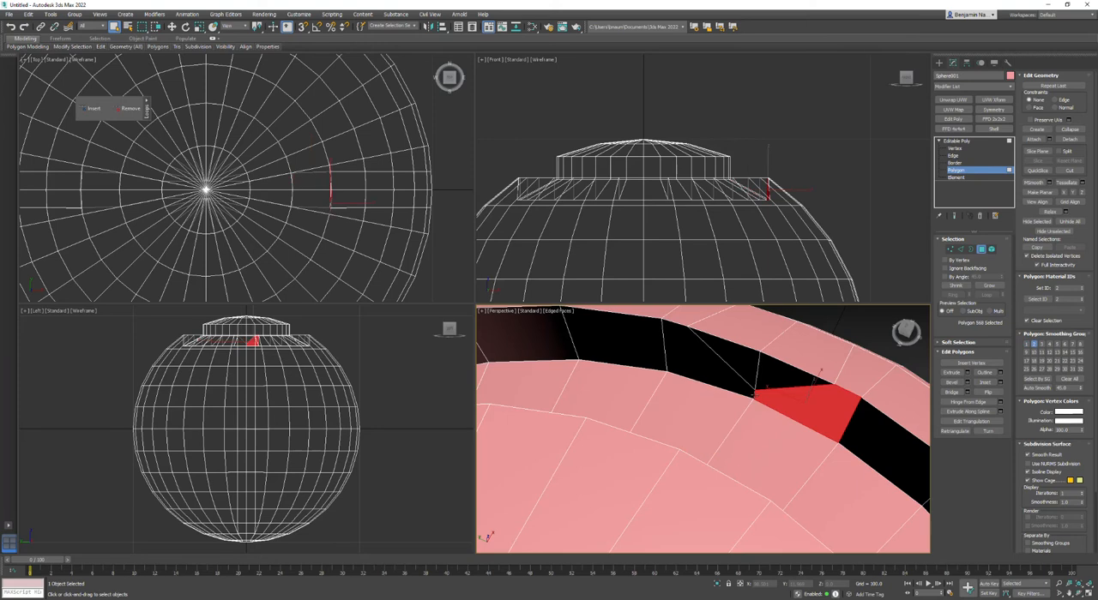
Return to edge editing and undo the chamfer on the vertical edges, restoring their original edge selection.
key("2")
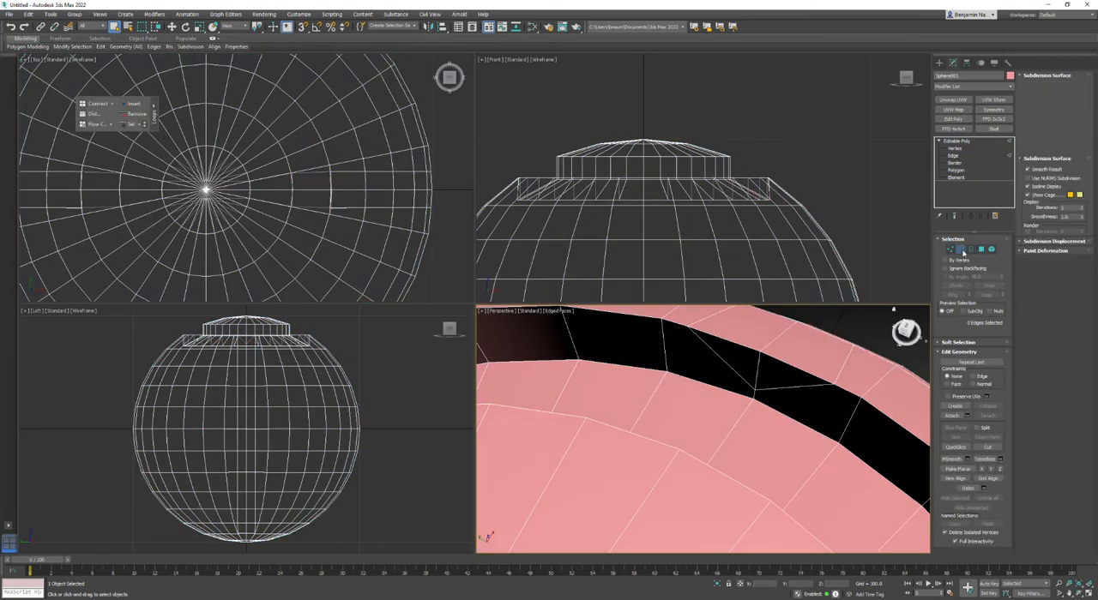
left_click(961, 250)
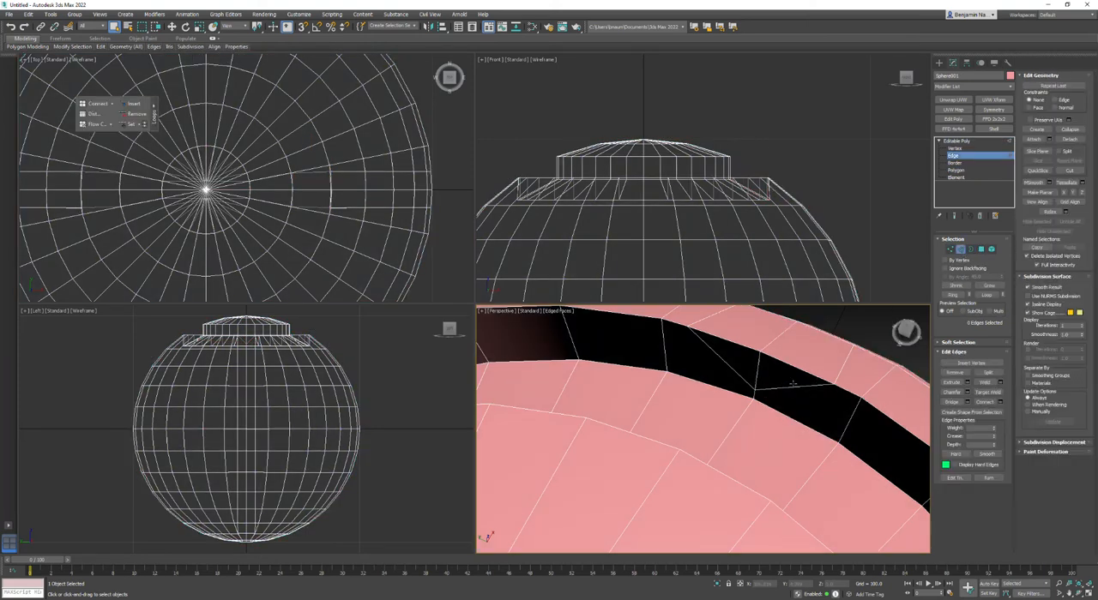
left_click(11, 27)
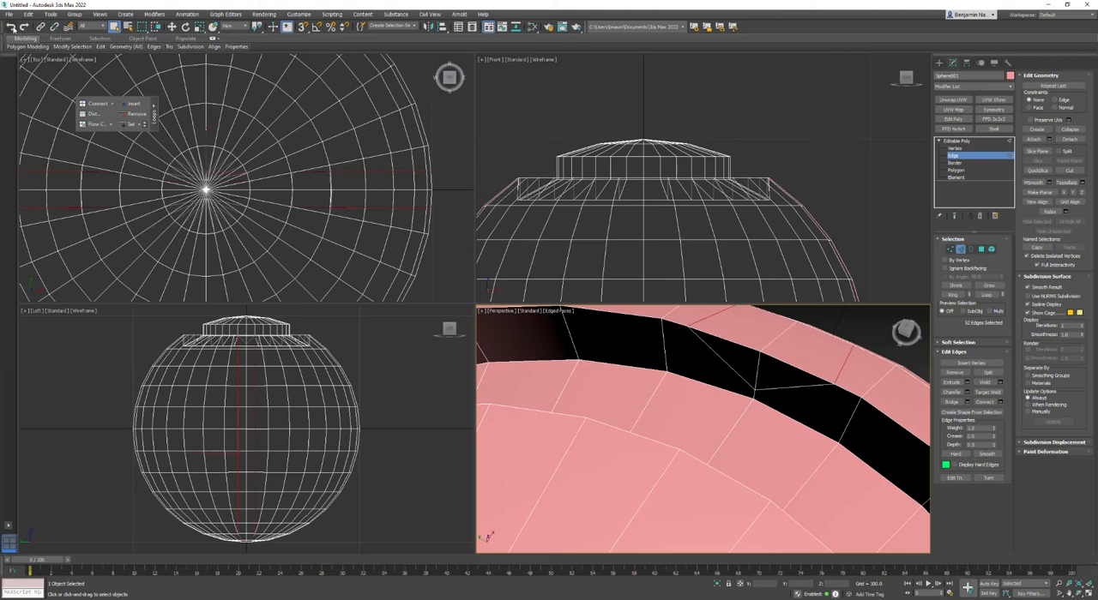
left_click(11, 28)
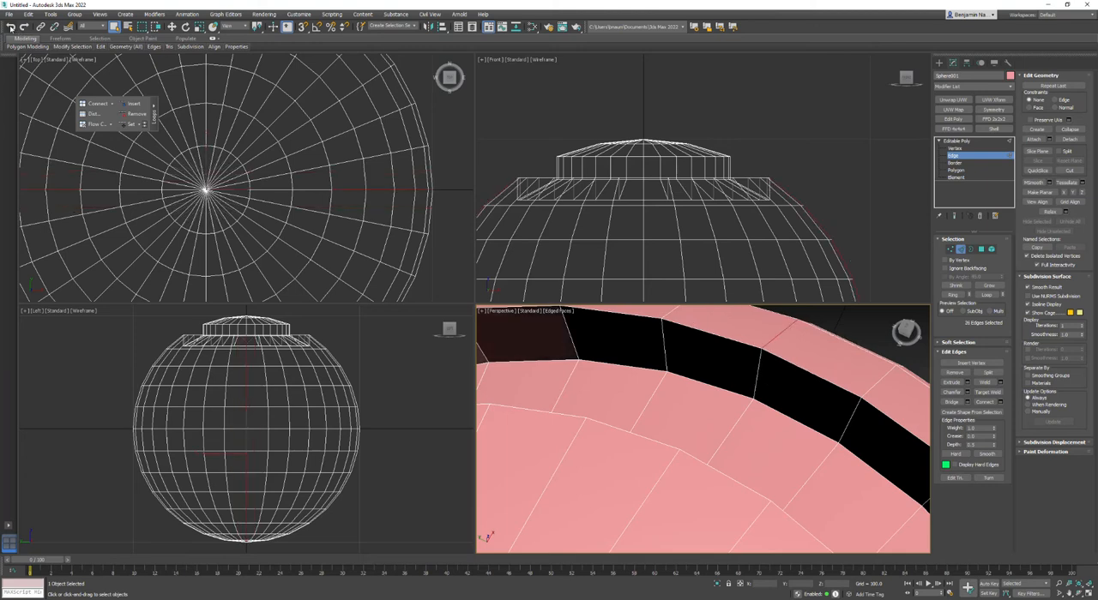
Add the outer wall edge and the floor edge of the groove to the edge selection at both ends of the X axis.
left_click(758, 377, "ctrl")
left_click(748, 413, "ctrl")
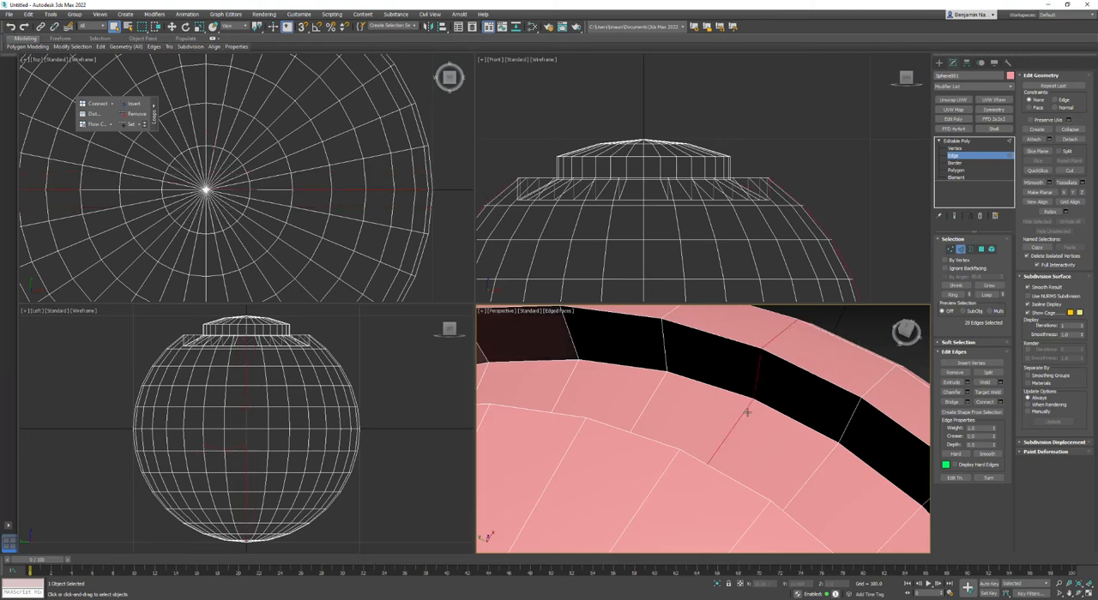
scroll(748, 413, "down", 6)
middle_click_drag(714, 438, 728, 415)
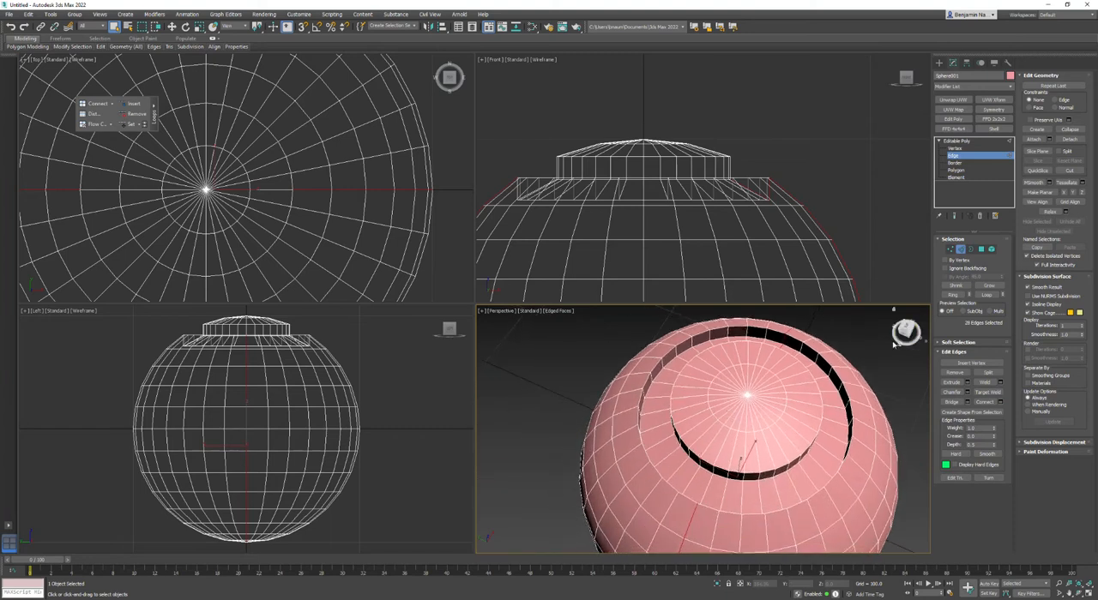
left_click_drag(908, 337, 779, 349)
middle_click_drag(780, 349, 802, 456)
scroll(667, 338, "up", 3)
middle_click_drag(666, 338, 692, 398)
scroll(684, 399, "up", 4)
left_click(690, 406, "ctrl")
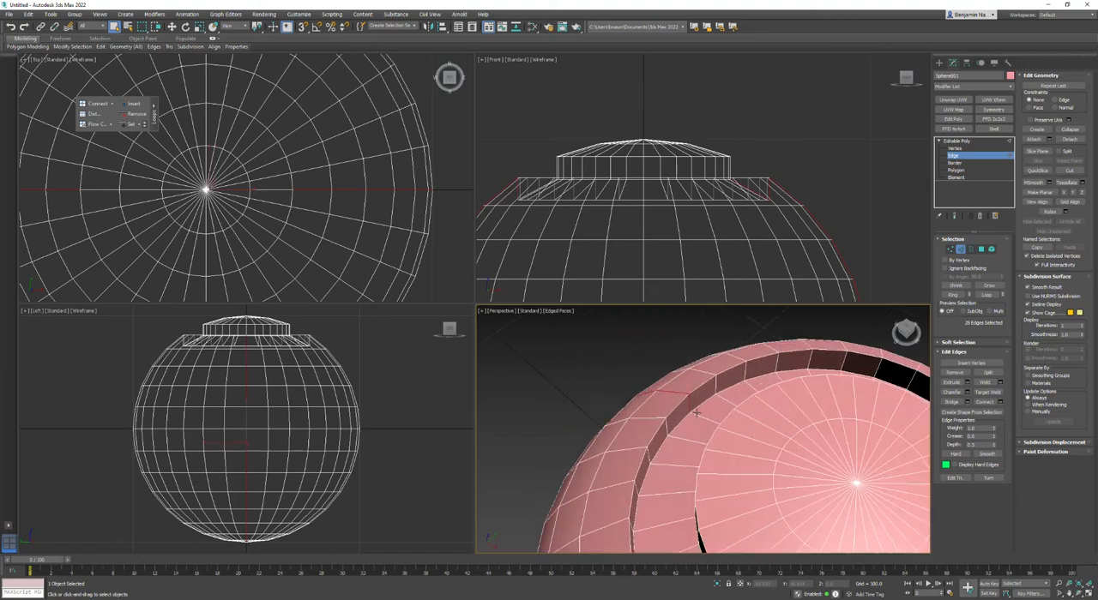
left_click(698, 416, "ctrl")
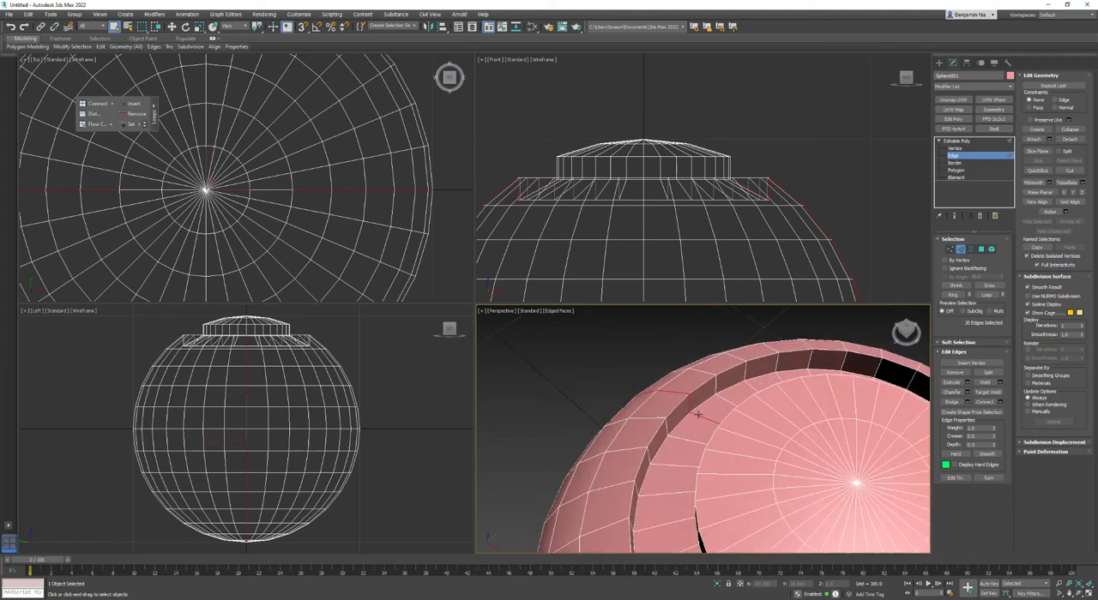
Chamfer the selected body and groove edges with an amount of 8.
left_click(968, 393)
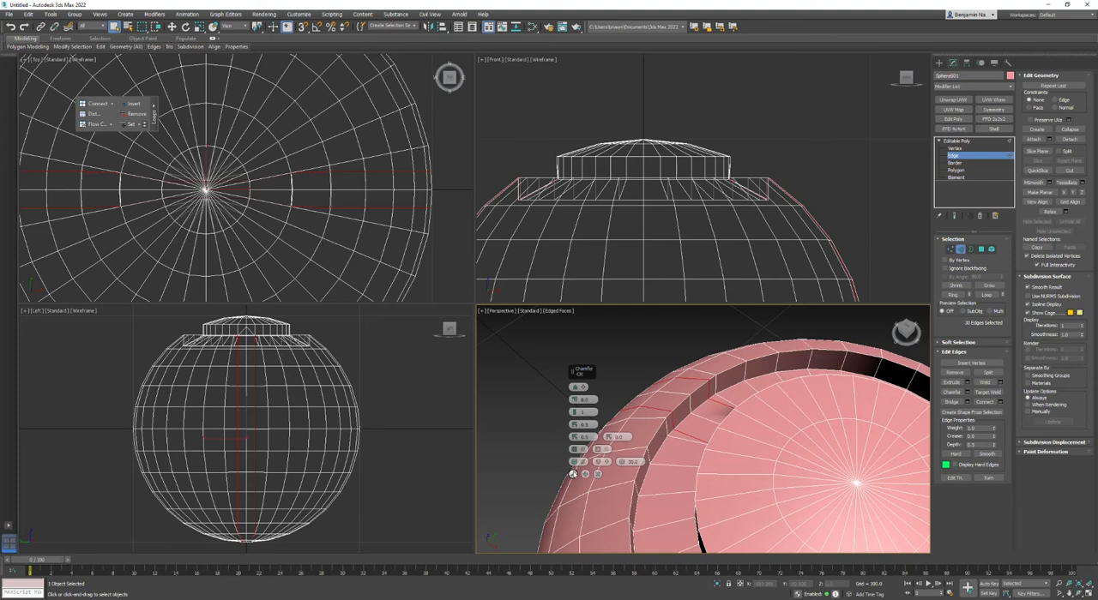
left_click(573, 476)
middle_click_drag(717, 453, 702, 453)
scroll(729, 403, "up", 3)
mouse_move(729, 403)
middle_mouse_down("alt")
mouse_move(738, 427)
mouse_move(694, 456)
mouse_move(732, 456)
mouse_move(733, 411)
middle_mouse_up("alt")
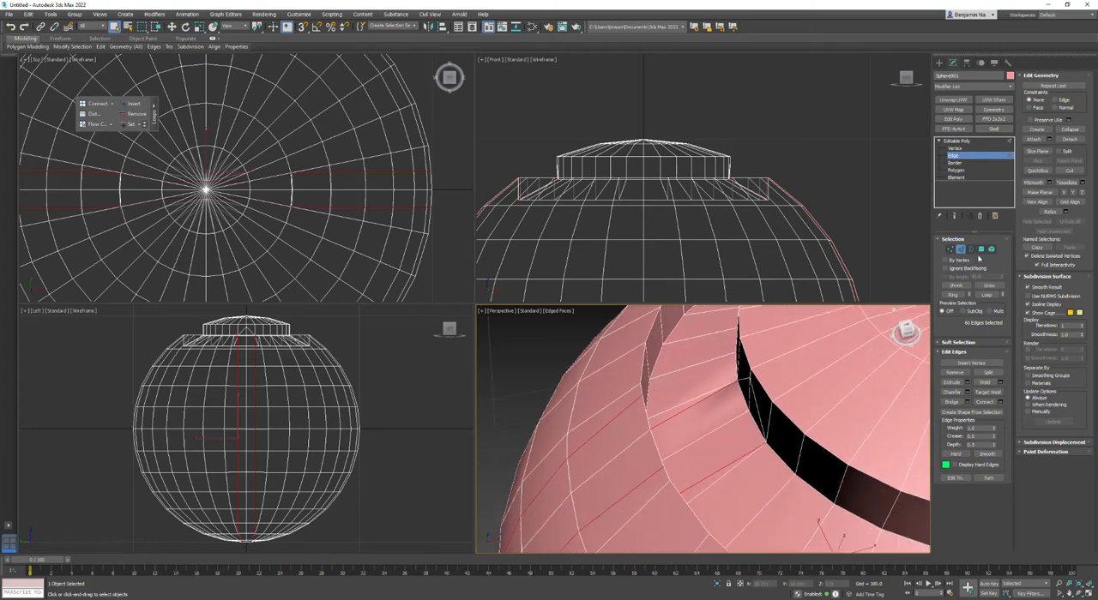
Delete one chamfered strip polygon from the groove floor, then select the triangular inner wall polygon beside the gap.
left_click(982, 251)
left_click(727, 401)
key("Delete")
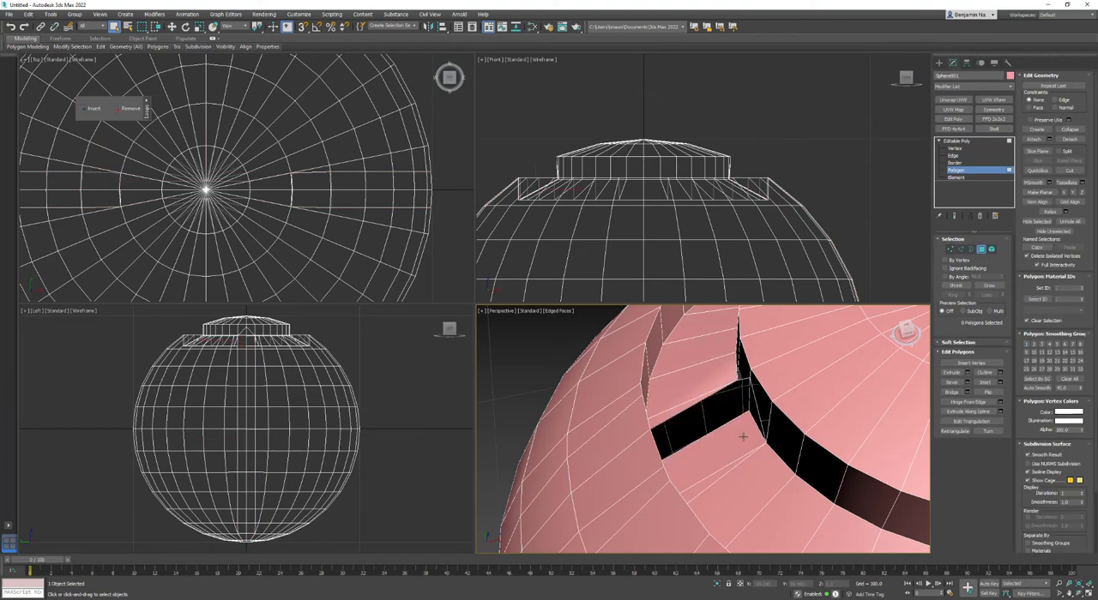
left_click(755, 407)
left_click(753, 405)
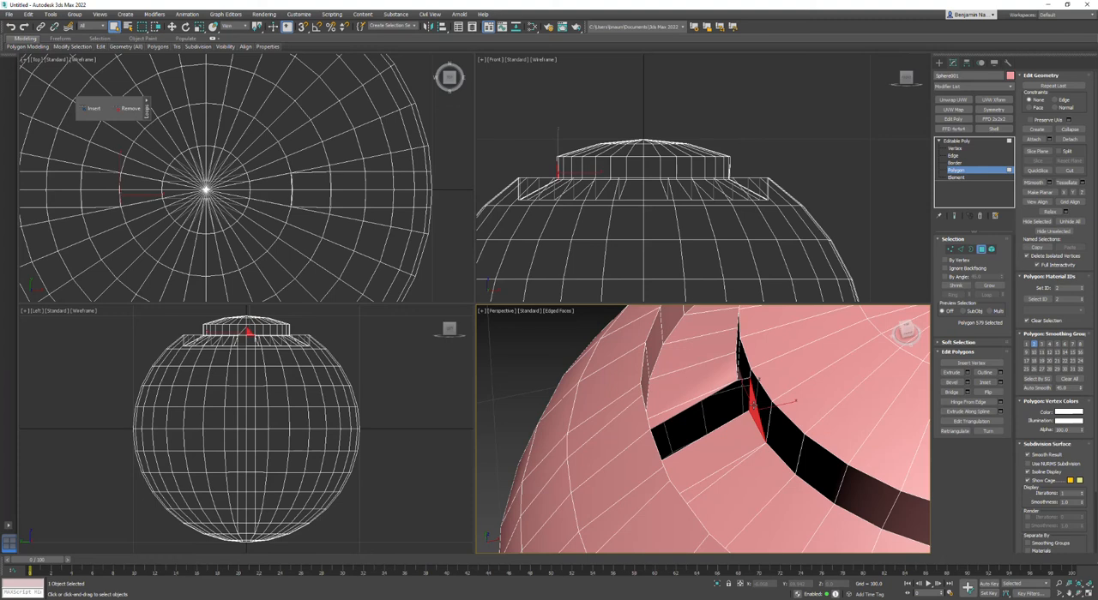
Turn on Backface Cull in the sphere's display properties and return to its modifier settings.
left_click(993, 63)
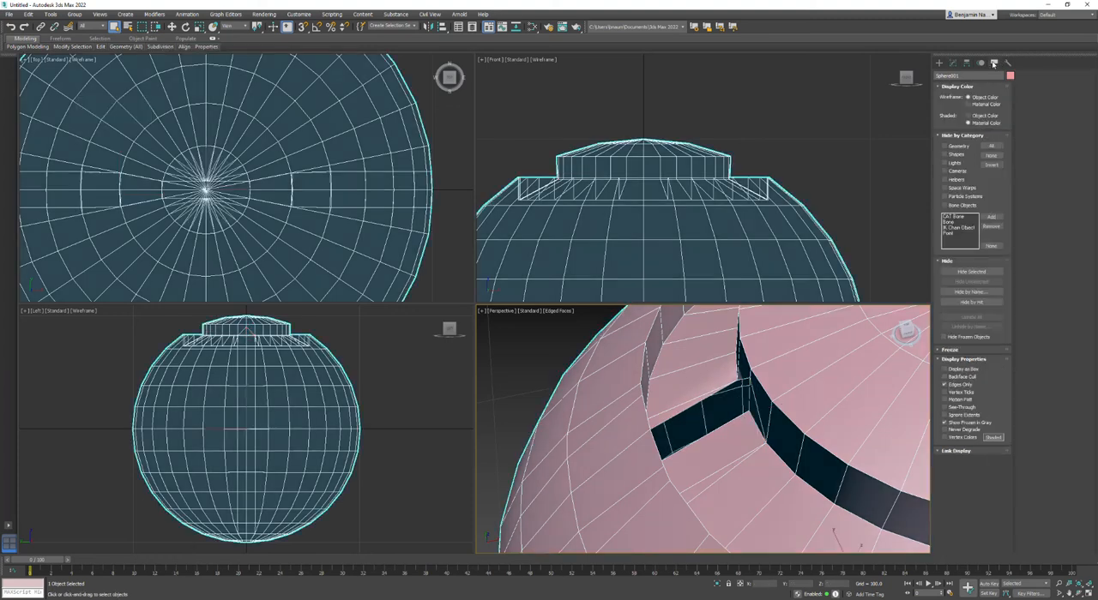
left_click(956, 378)
left_click(953, 62)
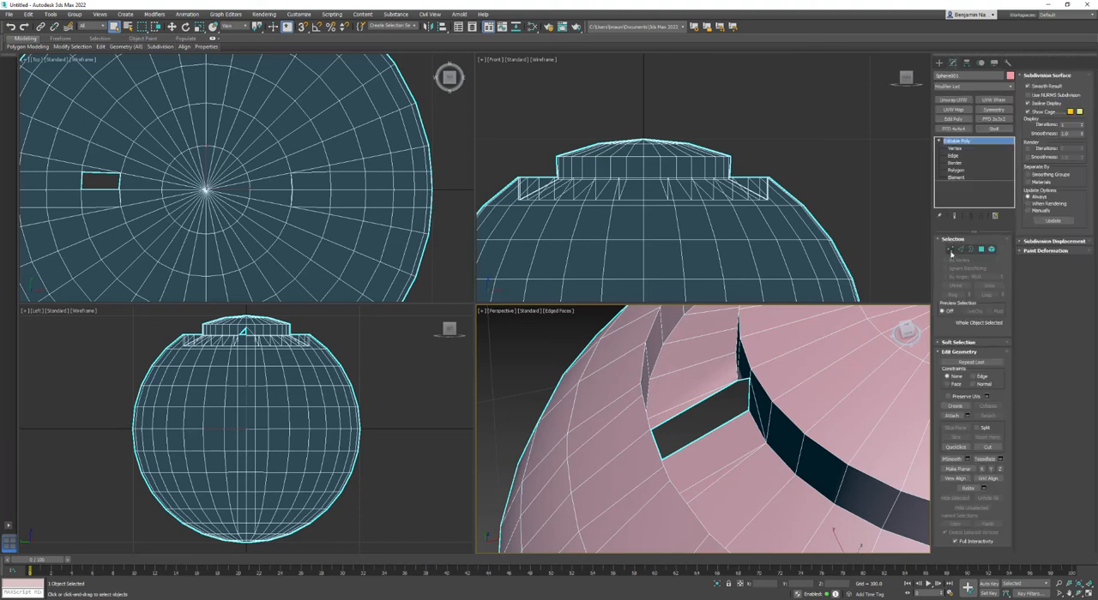
Delete the remaining groove floor polygons around the first gap and the inner wall polygons beside it.
left_click(982, 248)
left_click(750, 426)
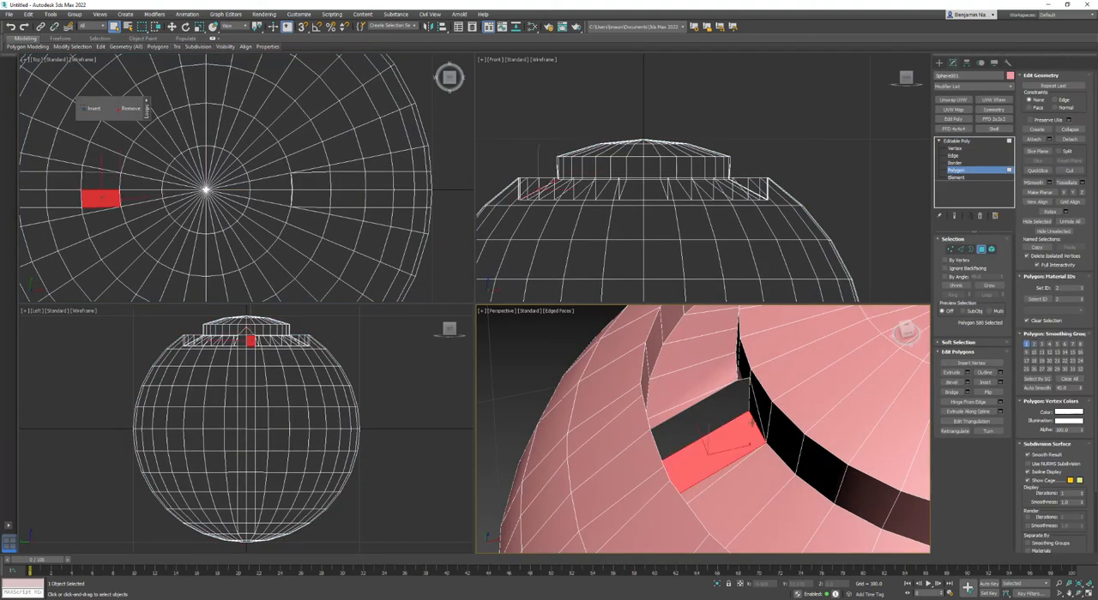
key("Delete")
left_click(722, 475)
key("Delete")
left_click(676, 413)
key("Delete")
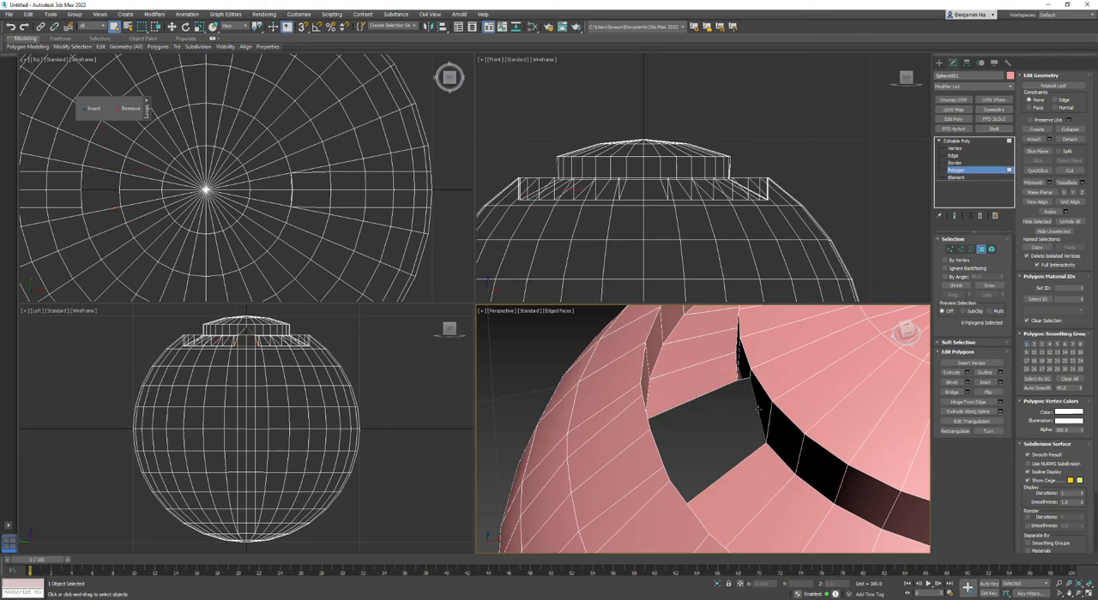
left_click(756, 406)
key("Delete")
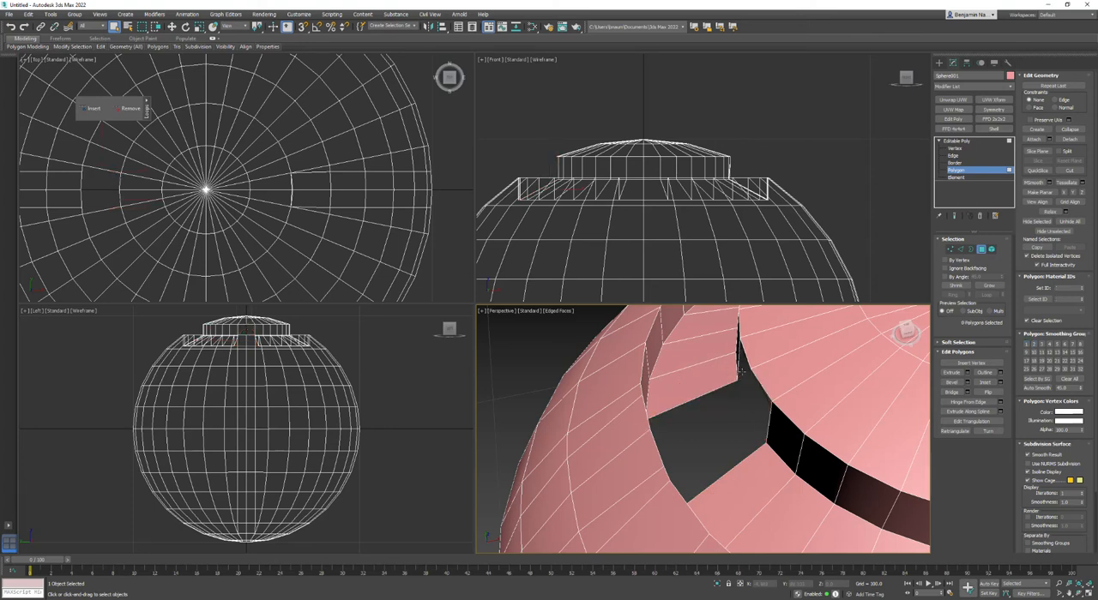
Delete the matching chamfered floor polygons on the opposite side of the groove to open a second gap.
left_click(711, 386)
middle_click_drag(693, 417, 621, 449, "alt")
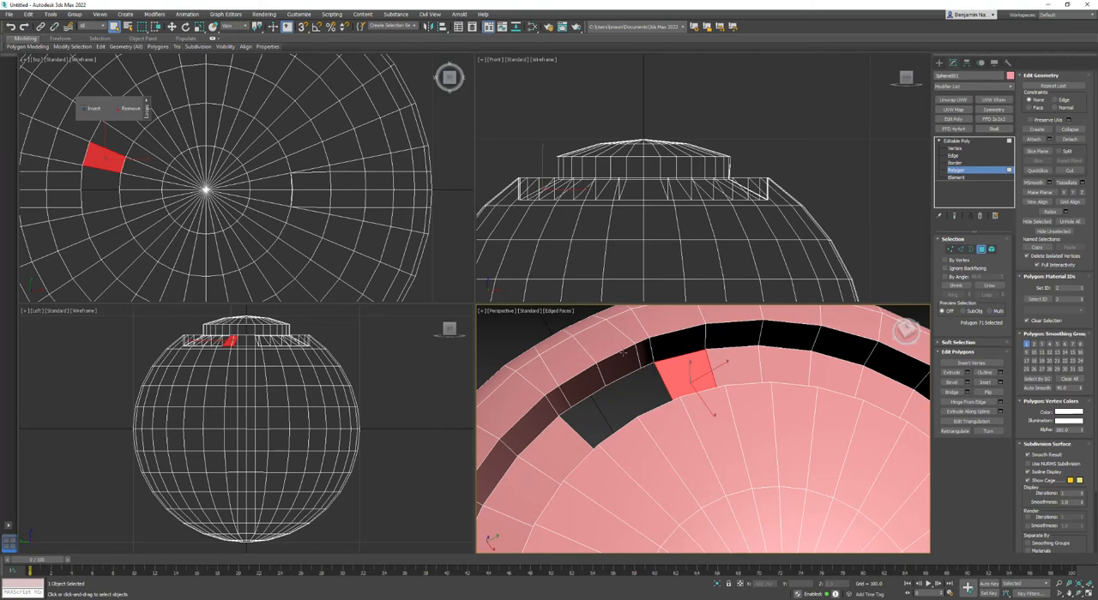
middle_click_drag(652, 350, 758, 376)
left_click(733, 375)
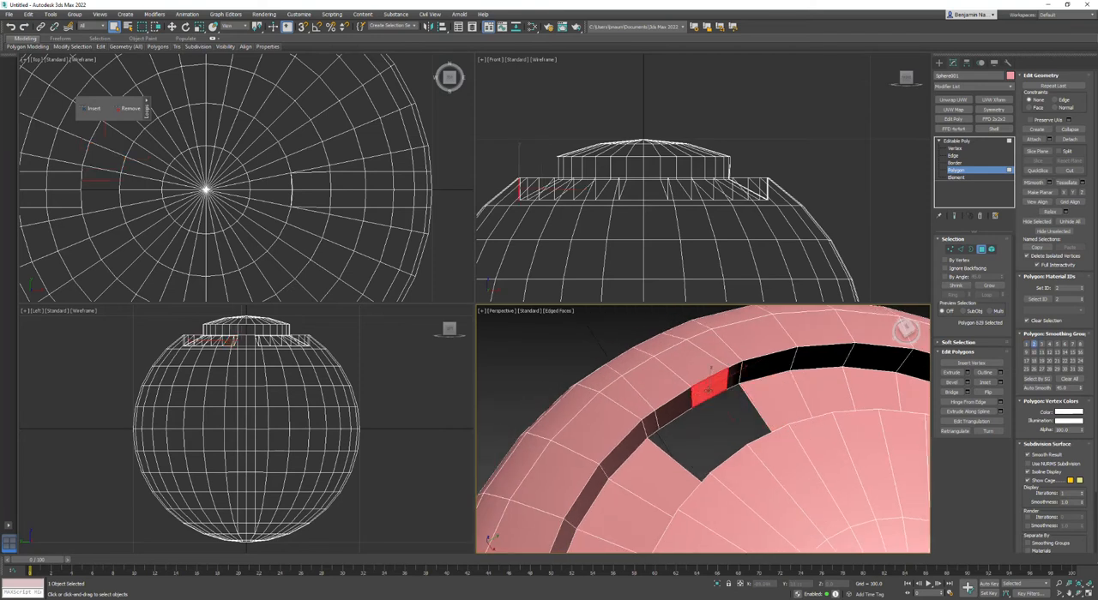
middle_click_drag(729, 425, 645, 444, "alt")
left_click(647, 409)
key("Delete")
left_click(648, 397)
key("Delete")
left_click(641, 433)
key("Delete")
left_click(614, 457)
key("Delete")
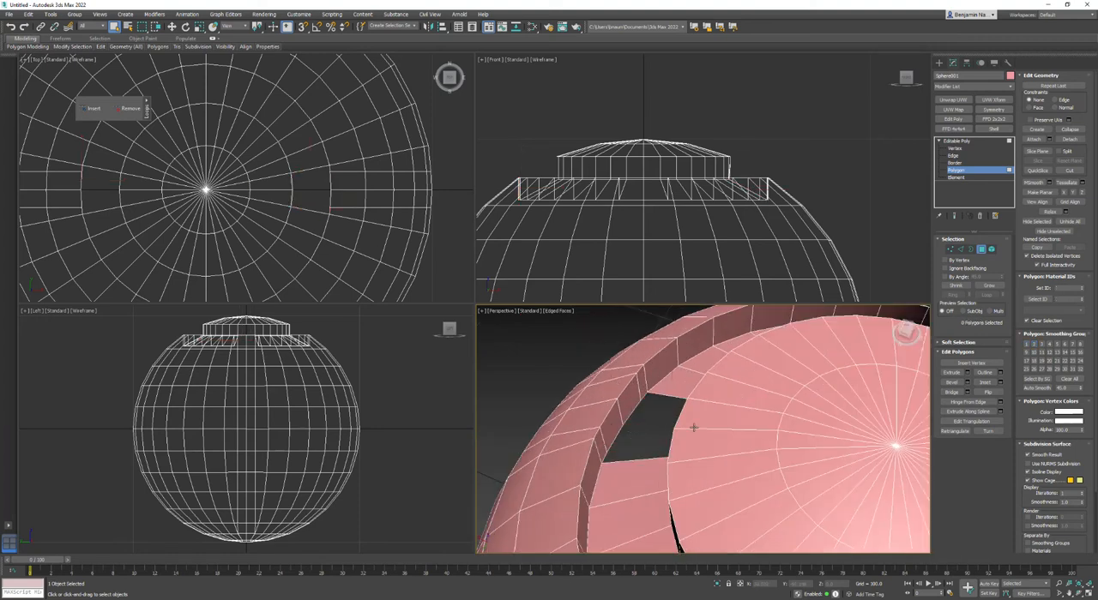
Delete the inner groove wall polygons bordering the second gap.
left_click(694, 426)
middle_click_drag(666, 440, 724, 483, "alt")
key("Delete")
left_click(724, 483)
key("Delete")
left_click(684, 484)
key("Delete")
left_click(729, 413)
middle_click_drag(728, 420, 605, 446, "alt")
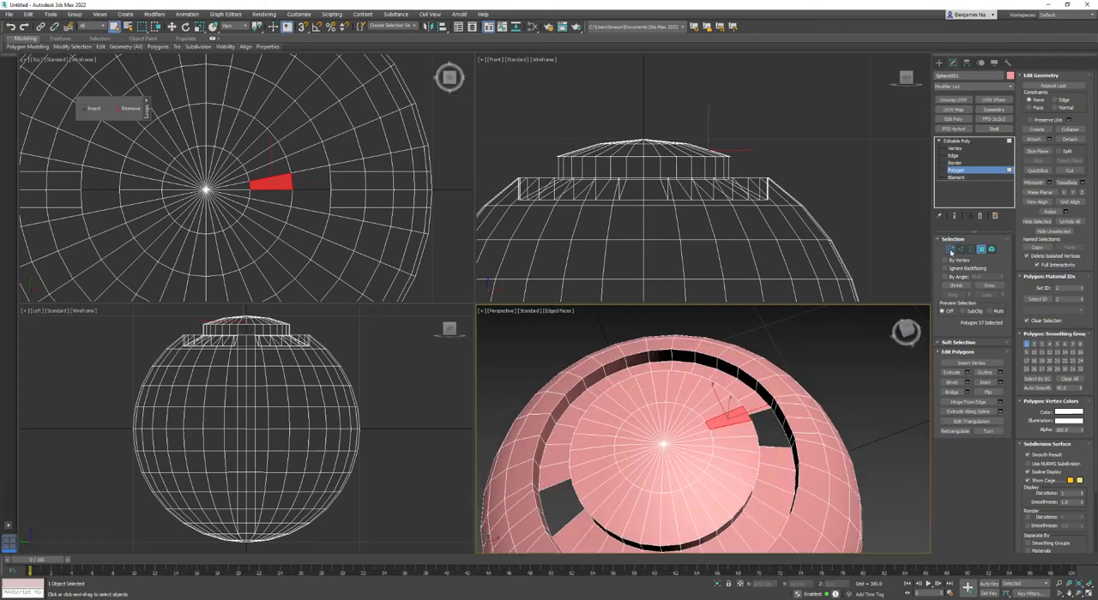
Select all of the sphere's vertices, weld them, and clear the vertex selection.
left_click(951, 250)
scroll(858, 371, "down", 5)
middle_click_drag(847, 370, 822, 342)
key("ctrl+a")
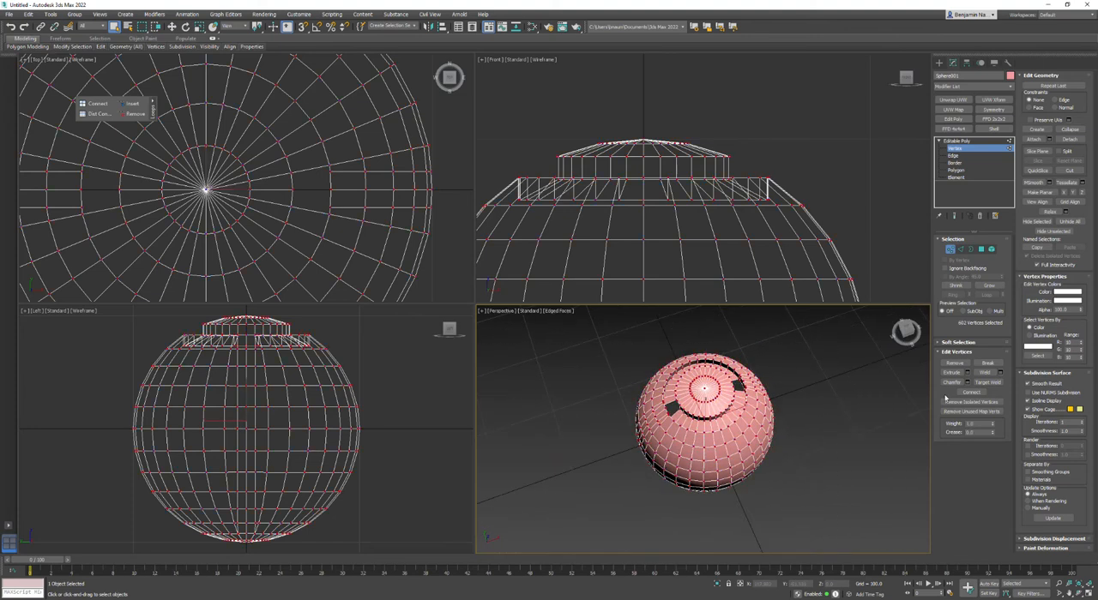
left_click(985, 374)
left_click(816, 383)
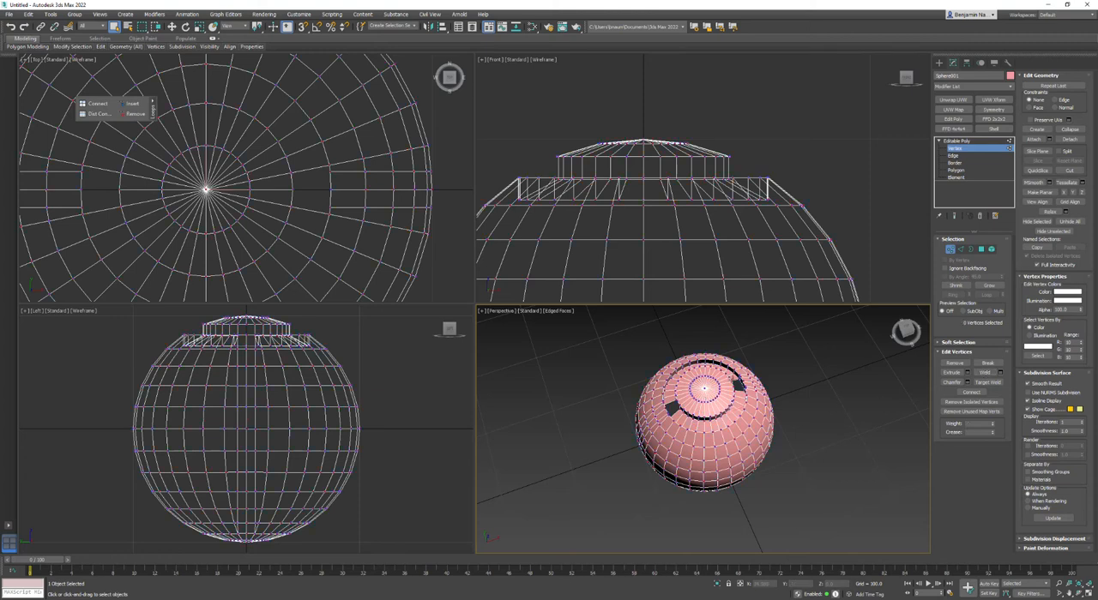
scroll(744, 391, "up", 8)
scroll(741, 398, "up", 3)
scroll(736, 401, "down", 7)
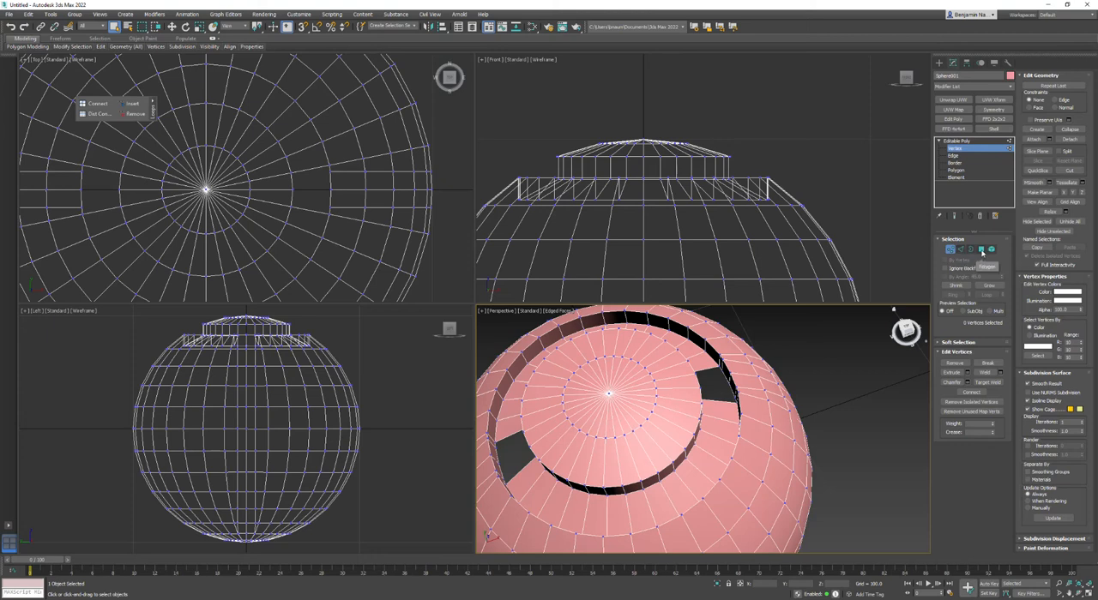
Delete the two outer groove wall polygons bordering the gap on the positive X side.
left_click(982, 250)
left_click(726, 369)
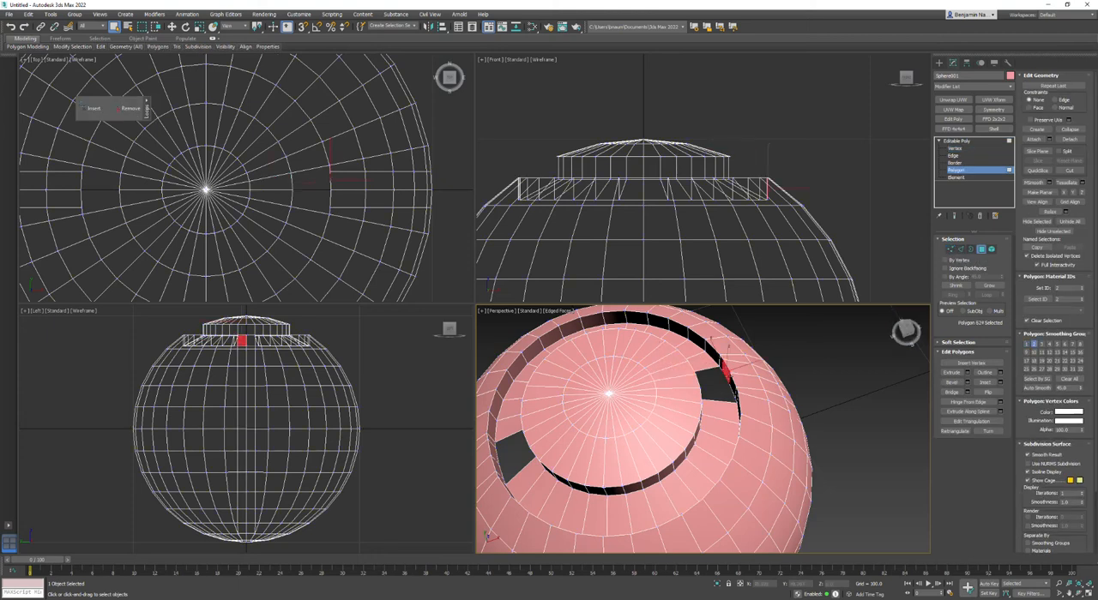
key("Delete")
left_click(734, 386)
key("Delete")
Delete the outer groove wall polygons bordering the gap on the opposite side of the sphere.
mouse_move(623, 412)
middle_mouse_down()
mouse_move(688, 389)
mouse_move(685, 398)
mouse_move(747, 430)
mouse_move(619, 422)
middle_mouse_up()
scroll(766, 384, "up", 4)
left_click(857, 352)
scroll(713, 429, "down", 5)
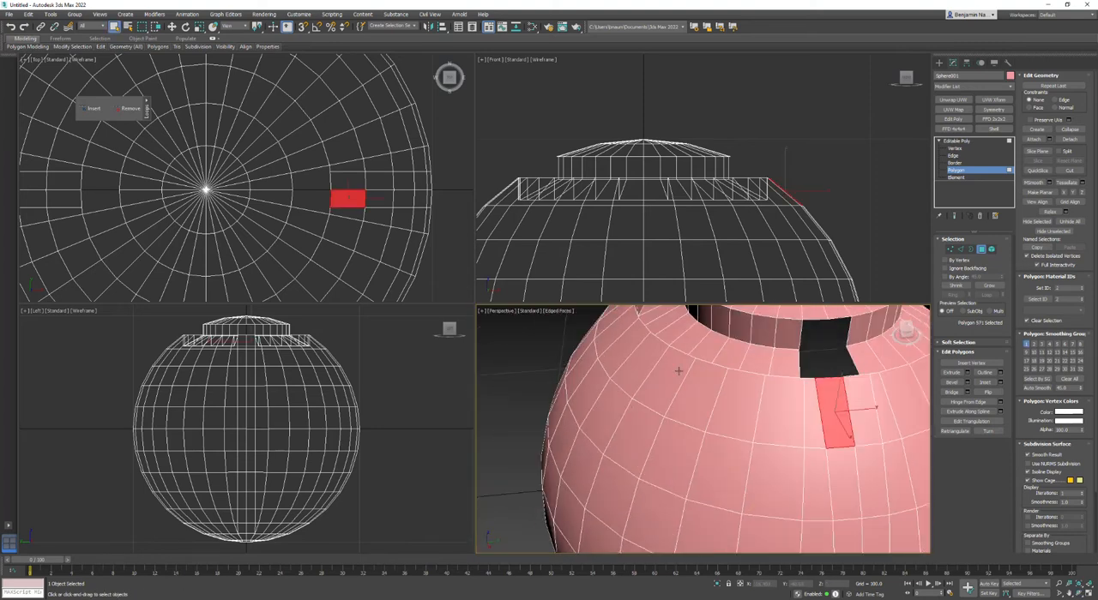
middle_click_drag(679, 372, 701, 470)
middle_click_drag(745, 417, 777, 498, "alt")
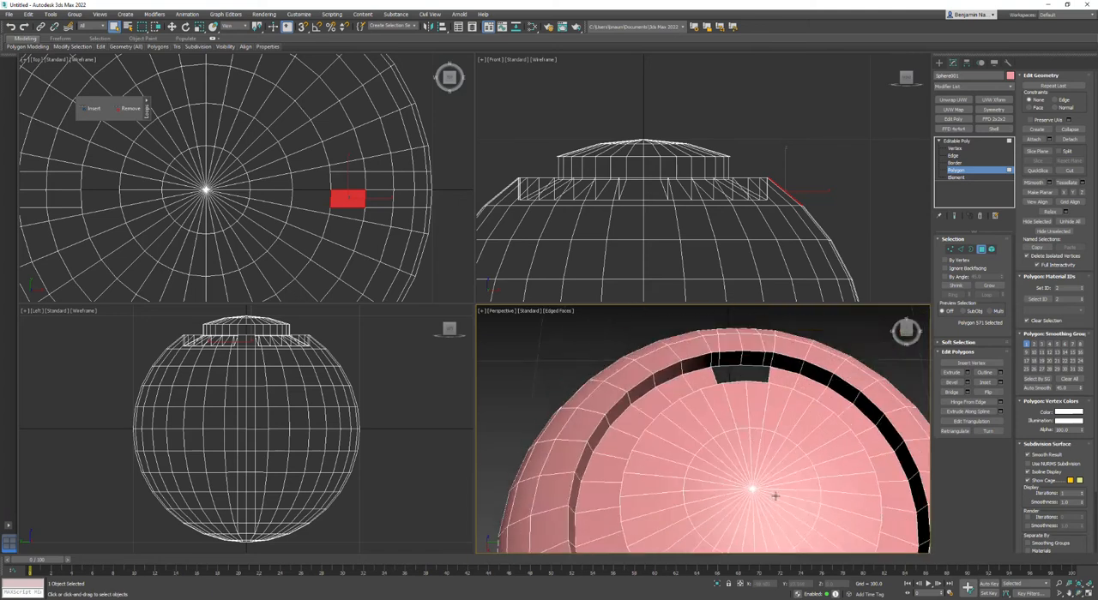
scroll(742, 359, "up", 4)
left_click(762, 354)
key("Delete")
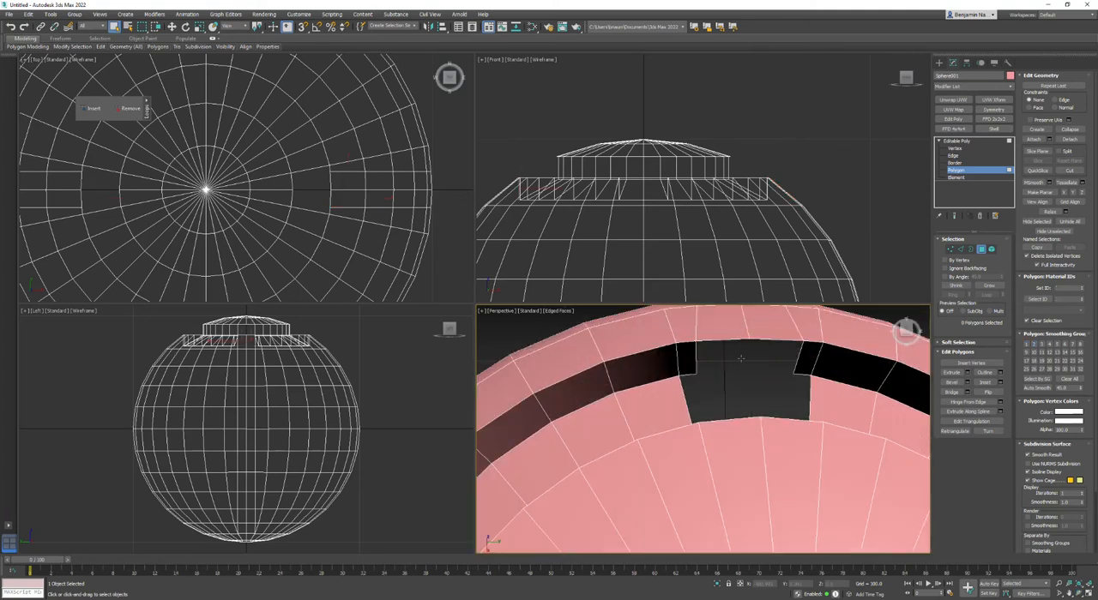
Select the central vertical edge loop that runs down the sphere's body between the two gaps.
middle_click_drag(865, 319, 837, 337, "alt")
scroll(837, 337, "down", 3)
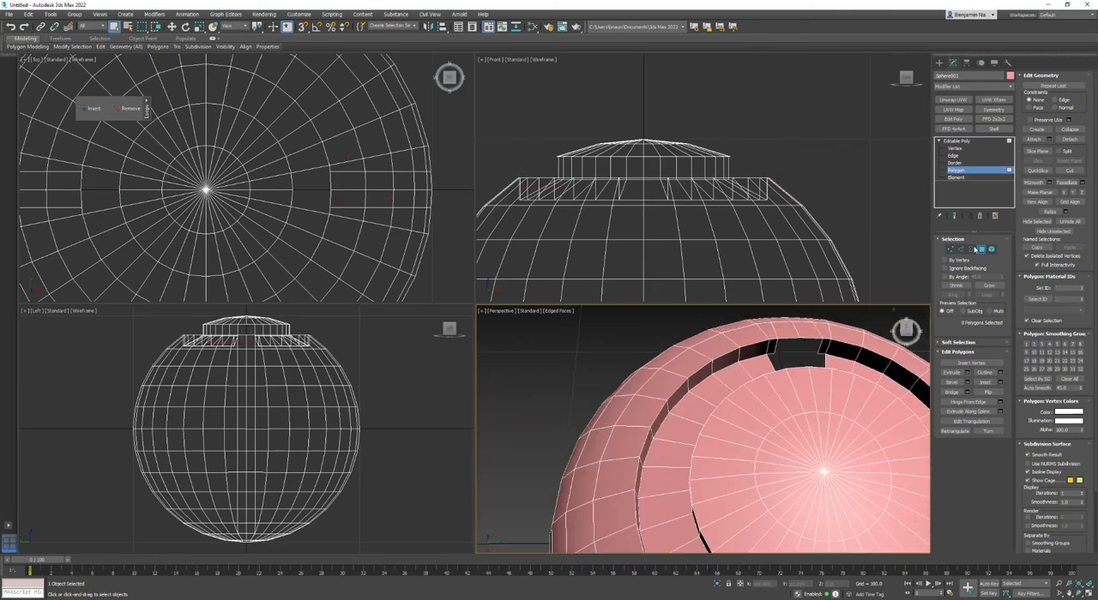
left_click(962, 249)
double_click(794, 330)
scroll(794, 331, "down", 3)
middle_click_drag(788, 384, 674, 477, "alt")
right_click(674, 477)
left_click(562, 488)
key("ctrl+z")
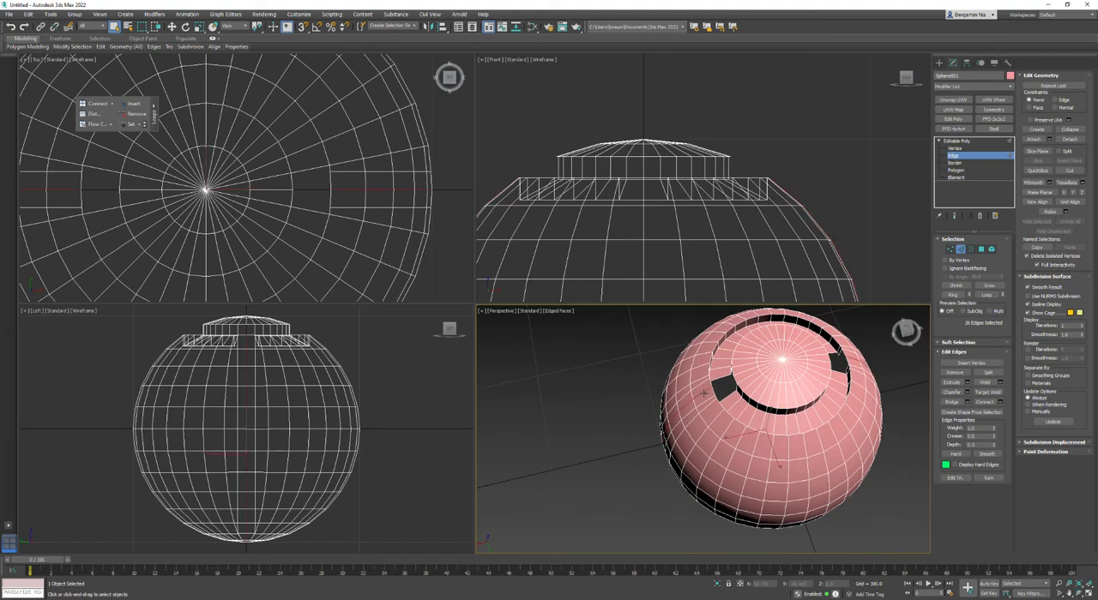
scroll(720, 392, "up", 3)
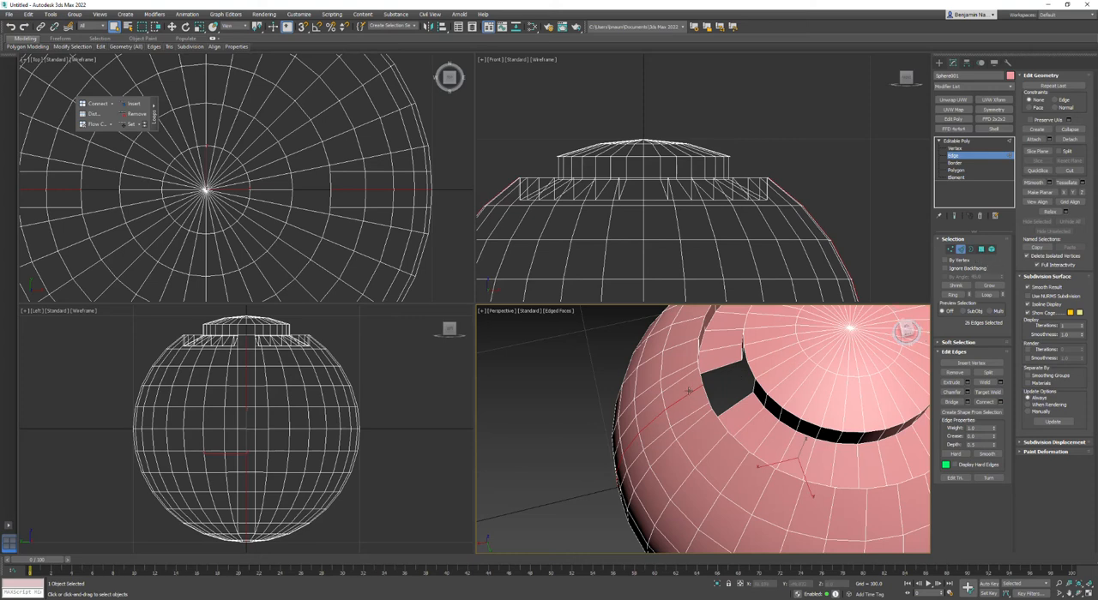
Convert the selected edge loop to its adjacent polygons, extrude them by local normal with a height of -10, and clear the selection.
left_click(981, 249, "ctrl")
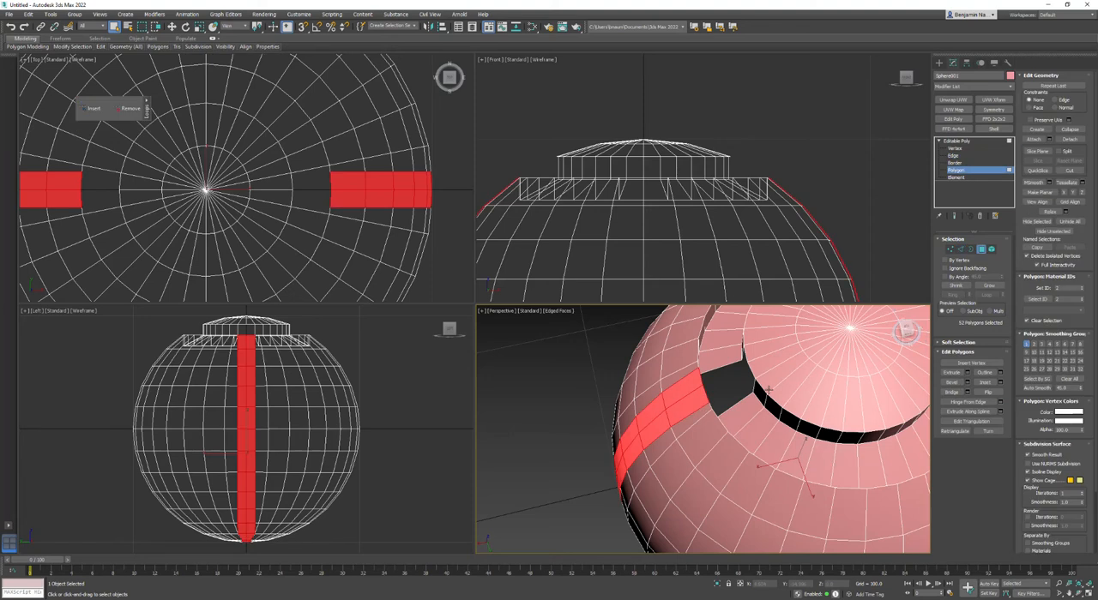
middle_click_drag(720, 415, 781, 405, "alt")
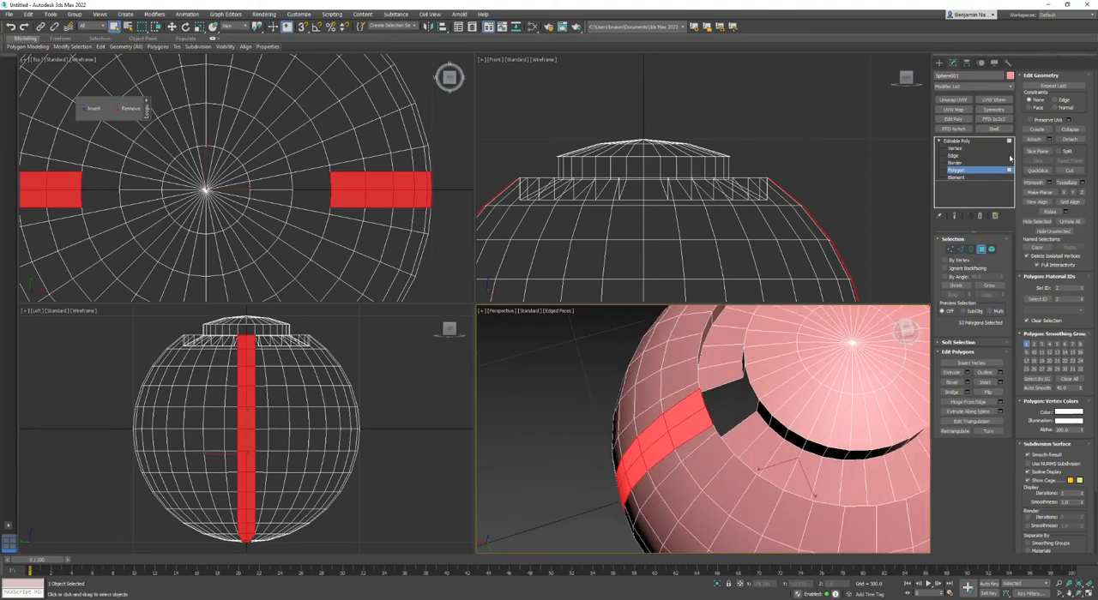
left_click(968, 375)
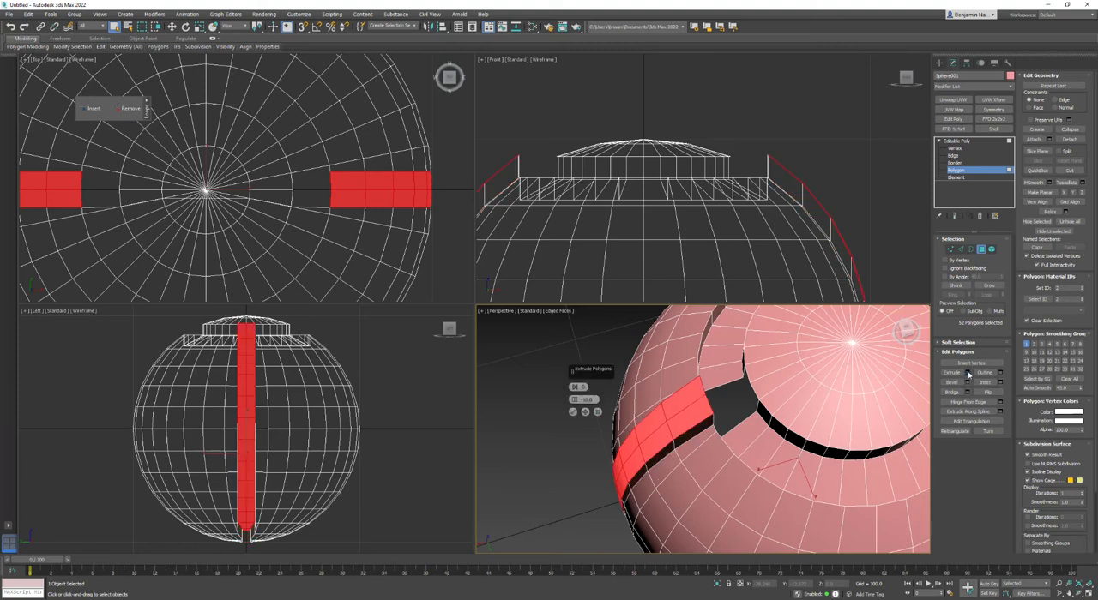
left_click(587, 400)
type("-10")
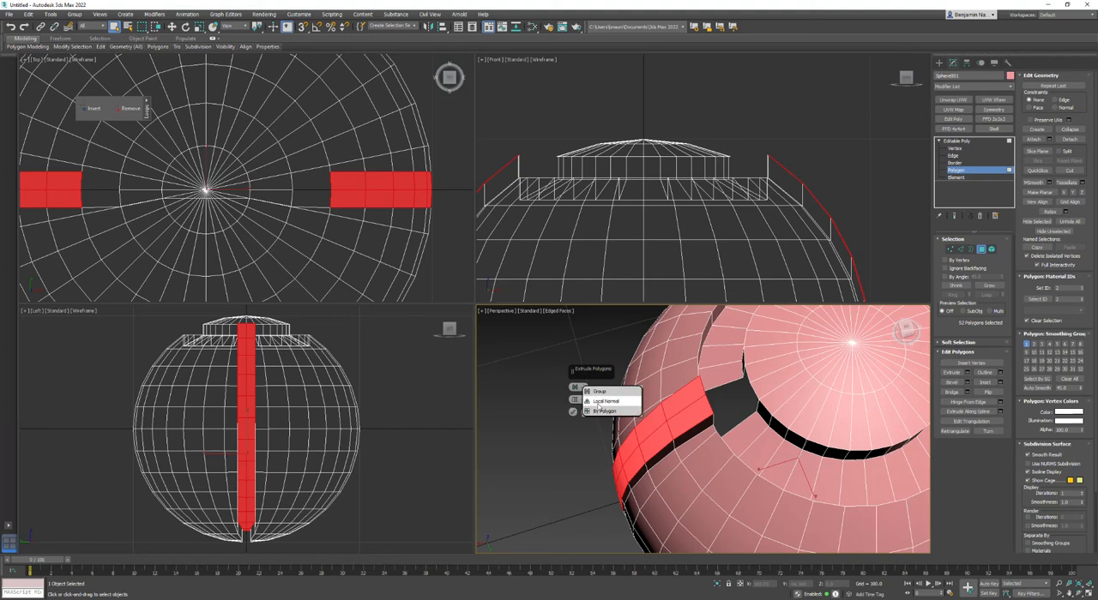
key("Return")
scroll(750, 220, "down", 2)
scroll(750, 221, "down", 2)
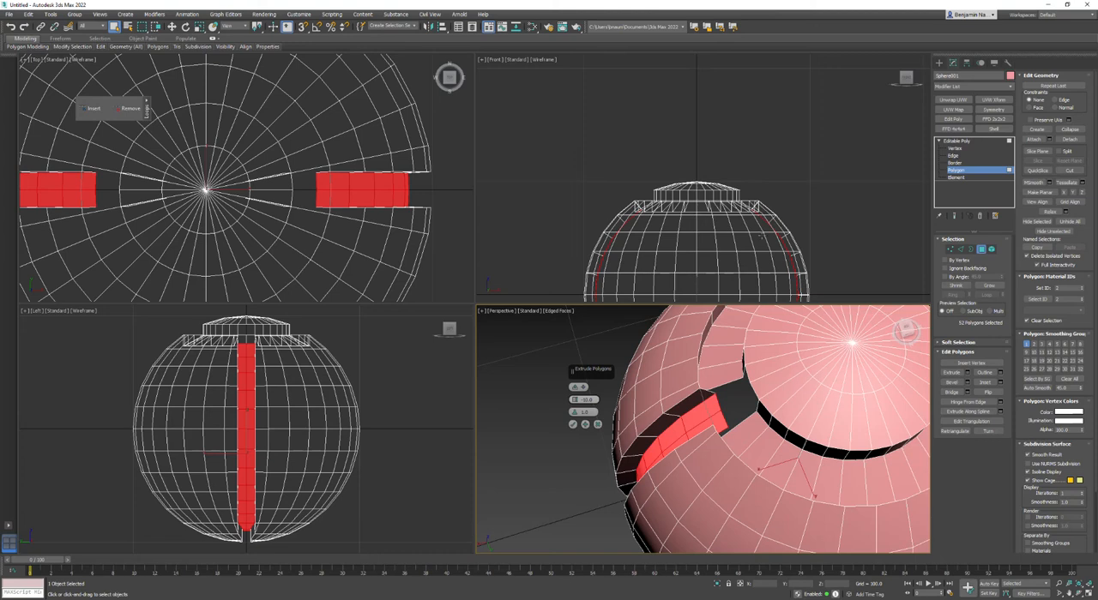
left_click(572, 427)
middle_click_drag(600, 404, 879, 427, "alt")
left_click(724, 388)
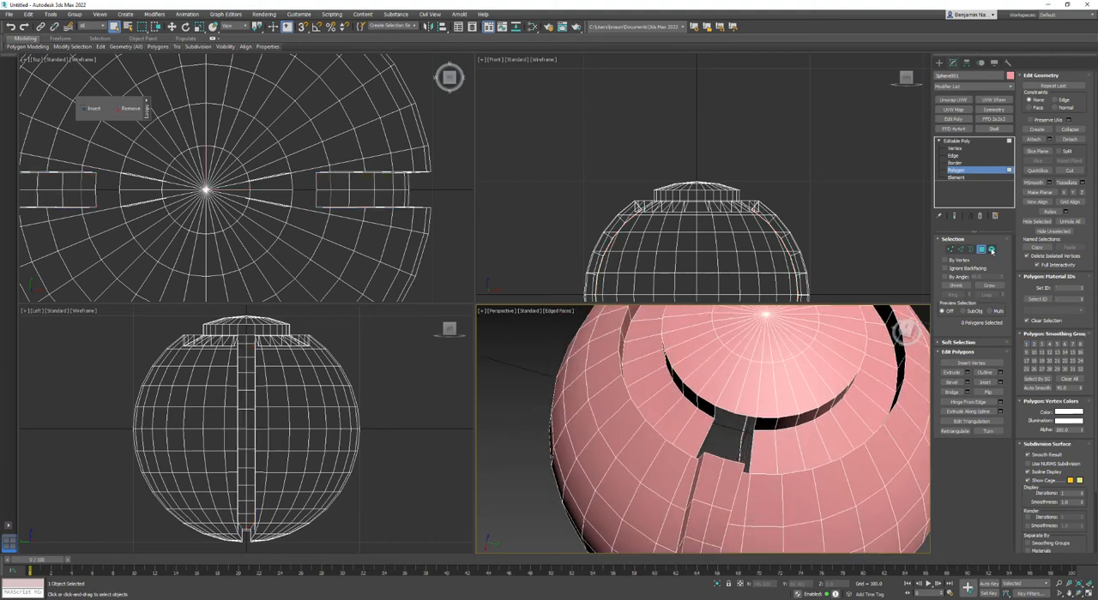
Delete the two end polygons that close off the recessed strip's upper end beside the groove opening.
left_click(987, 249)
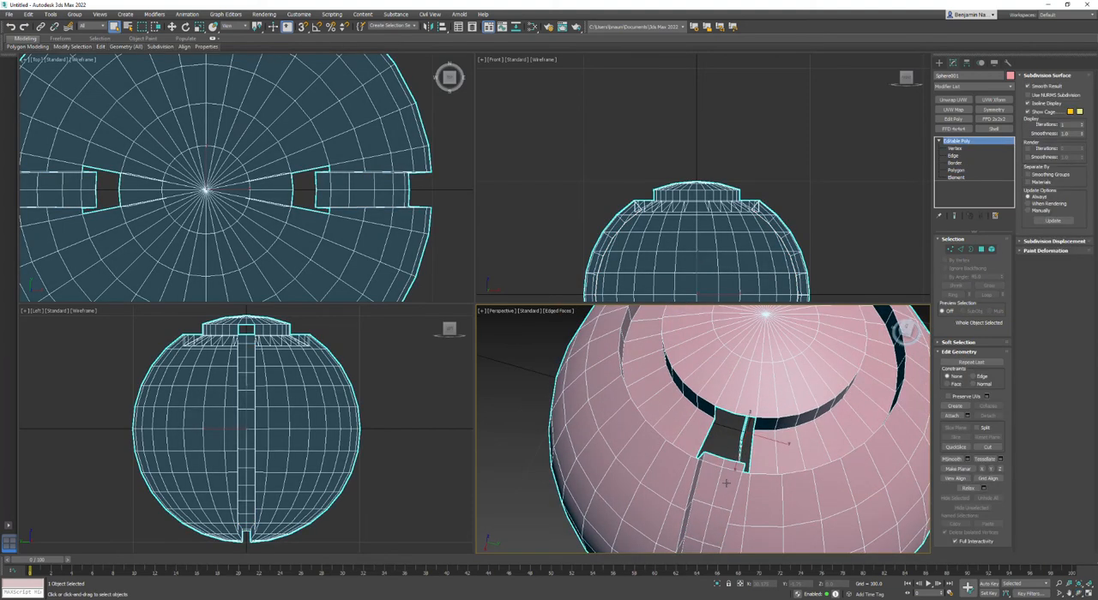
left_click(955, 170)
left_click(724, 480)
middle_click_drag(724, 479, 697, 463)
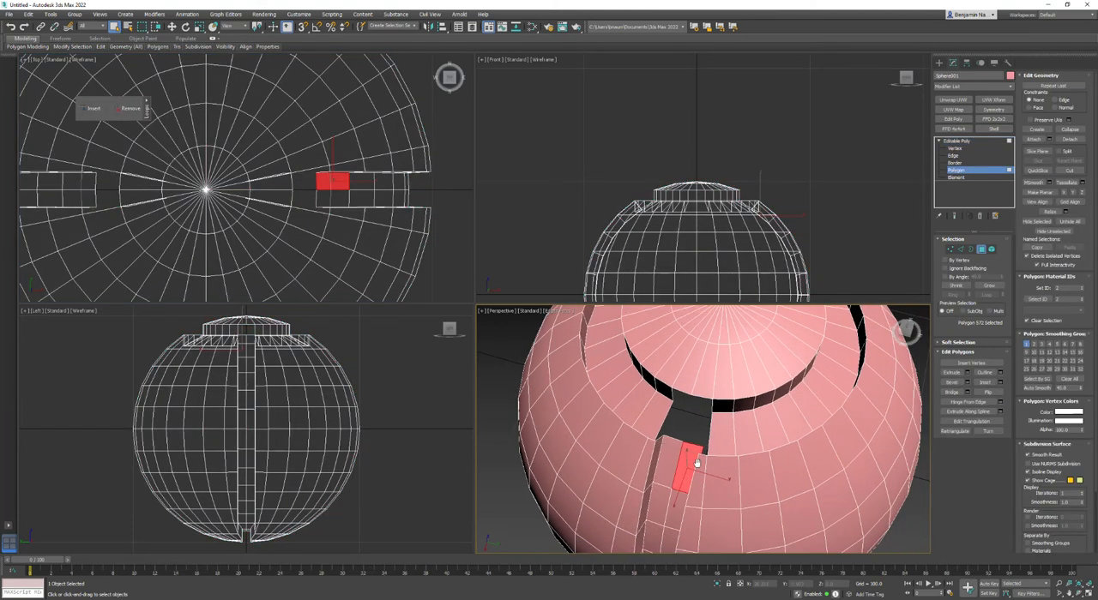
left_click(907, 333)
right_click(906, 334)
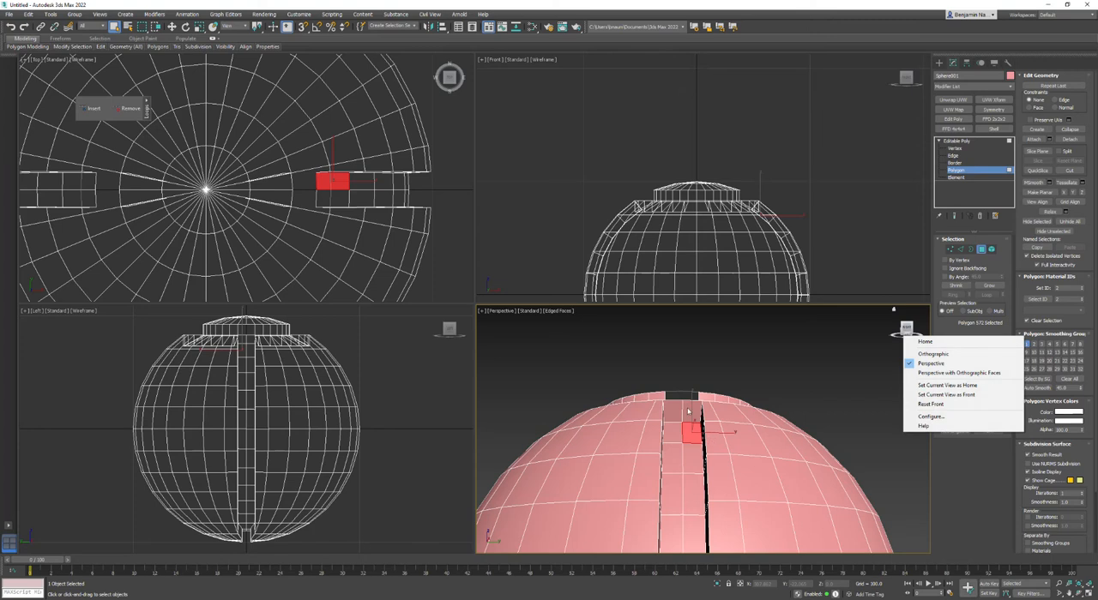
left_click(689, 412)
key("Delete")
left_click(675, 413)
key("Delete")
Delete the topmost floor polygons of the recessed strip and the side wall polygons next to them on the positive X side.
left_click(691, 429)
middle_click_drag(691, 429, 671, 461, "alt")
key("Delete")
left_click(675, 424)
key("Delete")
left_click(668, 468)
middle_click_drag(668, 468, 742, 444, "alt")
left_click(670, 416)
key("Delete")
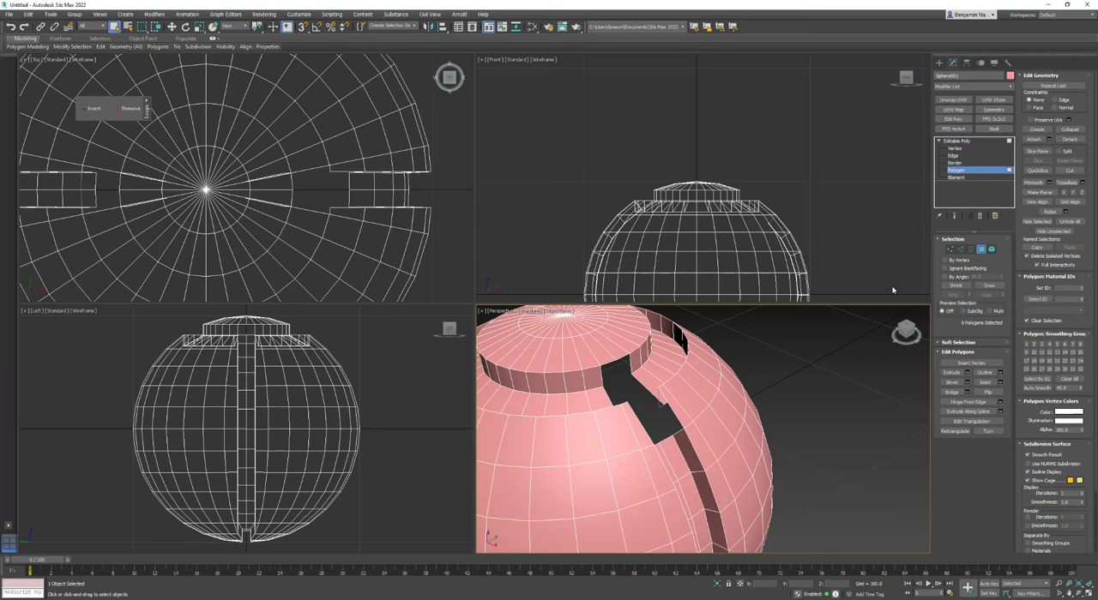
Dock the floating loop tools and remove the central edge loop running down the recessed strip.
key("2")
left_click(668, 461)
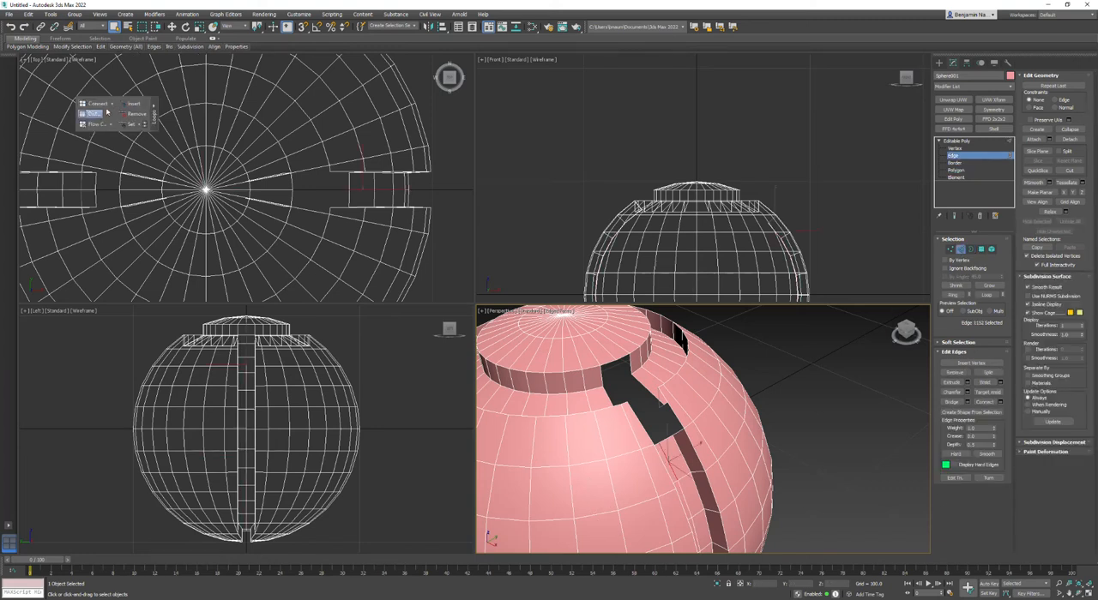
left_click_drag(76, 106, 262, 48)
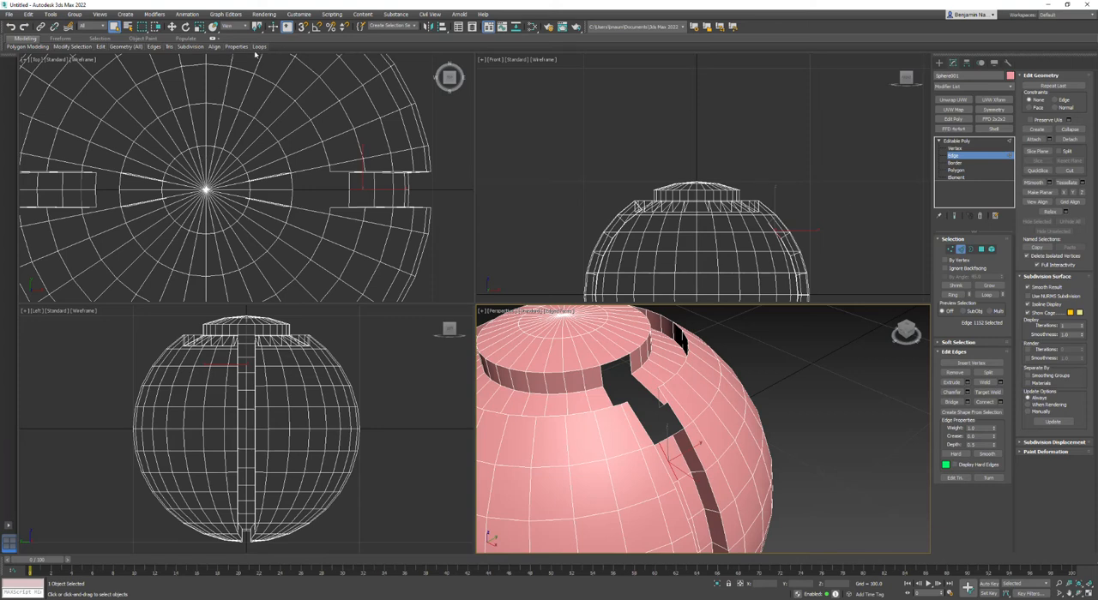
mouse_move(261, 50)
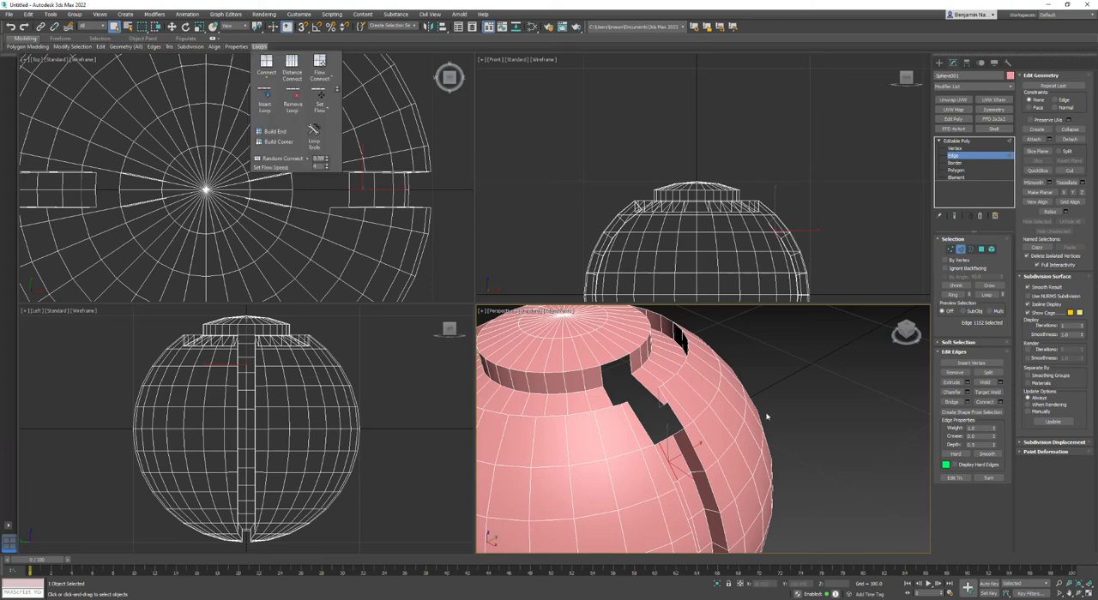
left_click(711, 420)
left_click(667, 461)
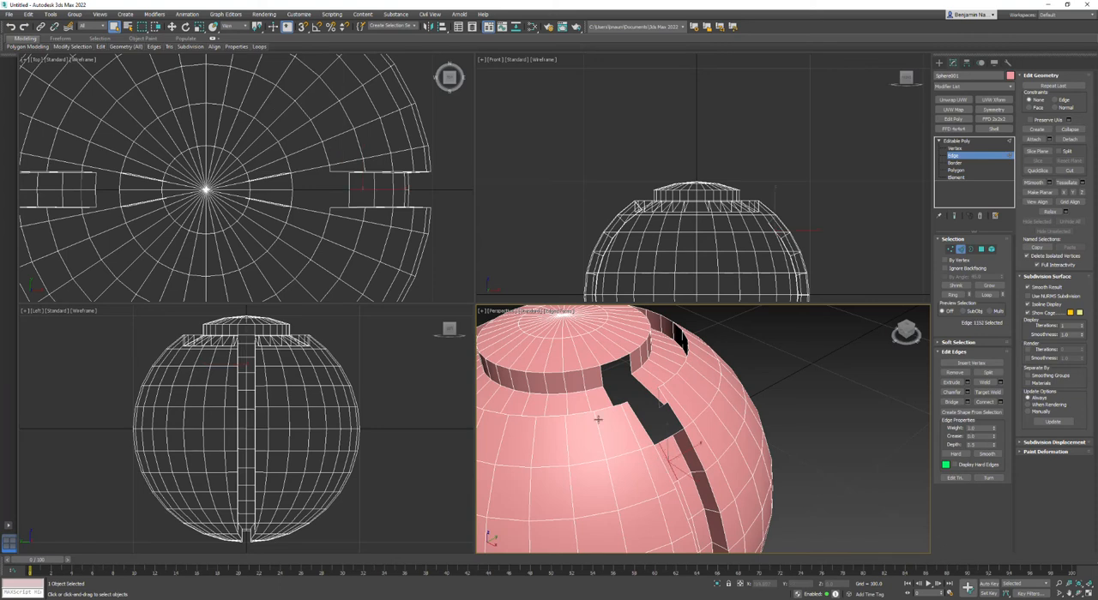
mouse_move(260, 48)
left_click(293, 100)
Try to bridge the open edges along one side of the strip's upper end.
middle_click_drag(676, 443, 743, 404)
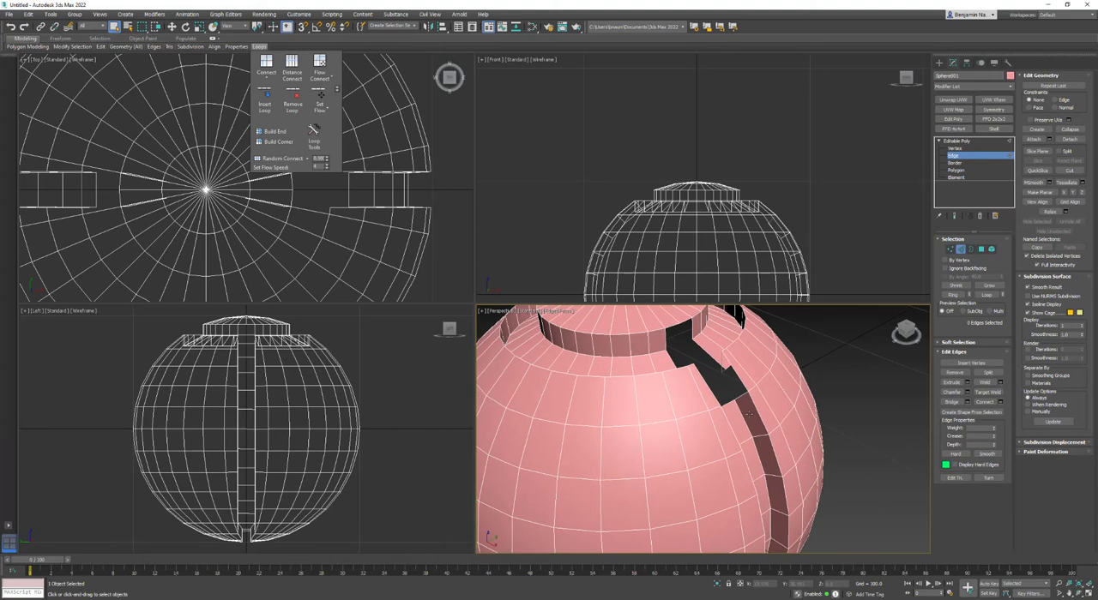
scroll(740, 416, "down", 3)
mouse_move(736, 441)
middle_mouse_down("alt")
mouse_move(719, 448)
mouse_move(708, 403)
mouse_move(808, 386)
mouse_move(706, 458)
mouse_move(725, 439)
middle_mouse_up("alt")
scroll(726, 438, "up", 5)
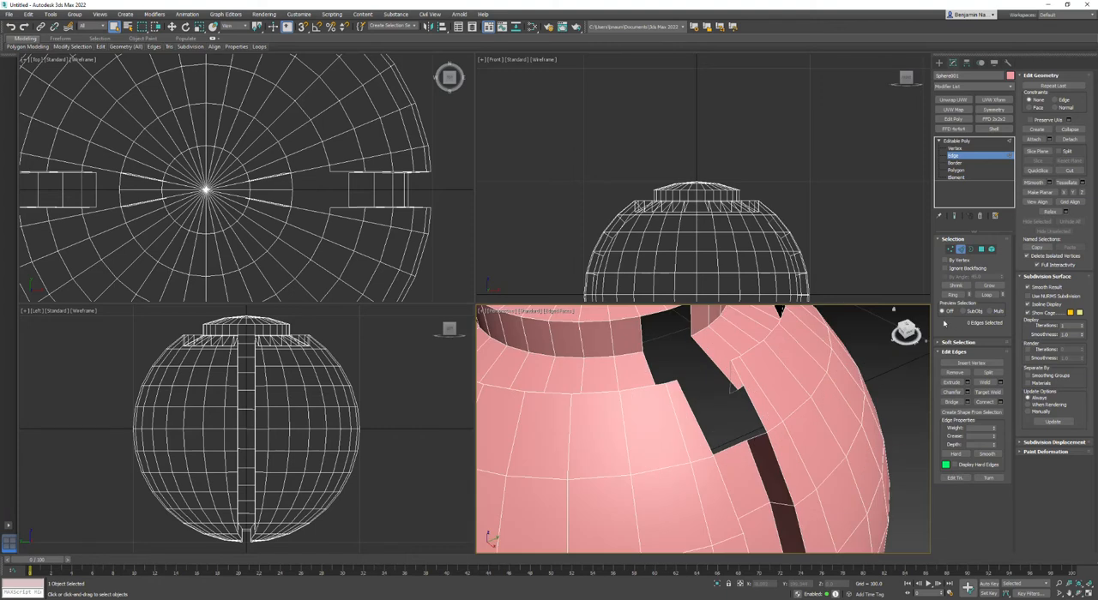
left_click(952, 402)
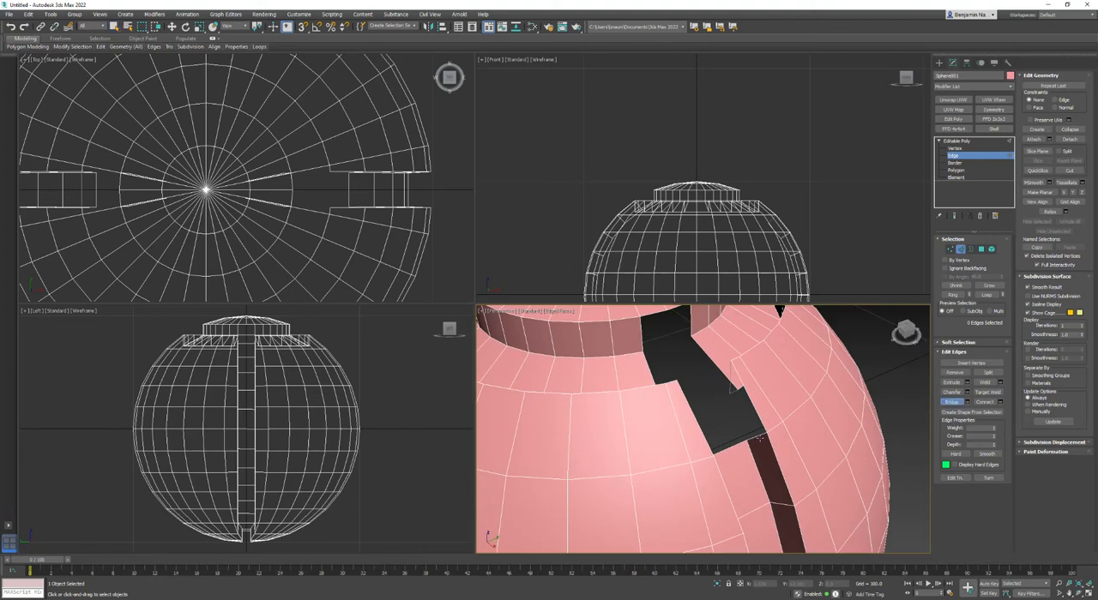
left_click(729, 374)
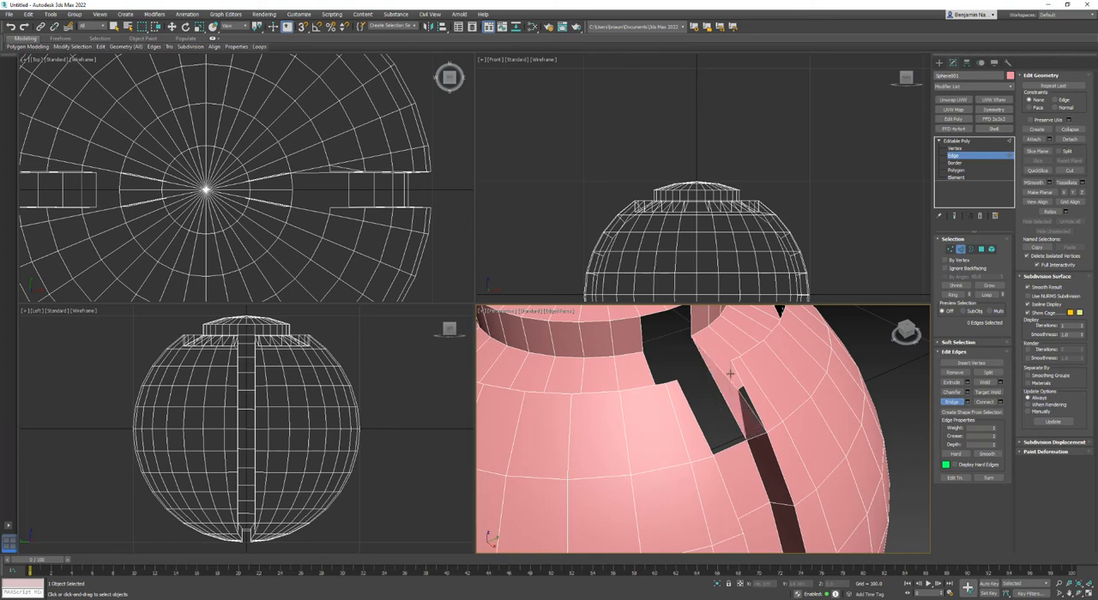
key("ctrl+z")
right_click(708, 414)
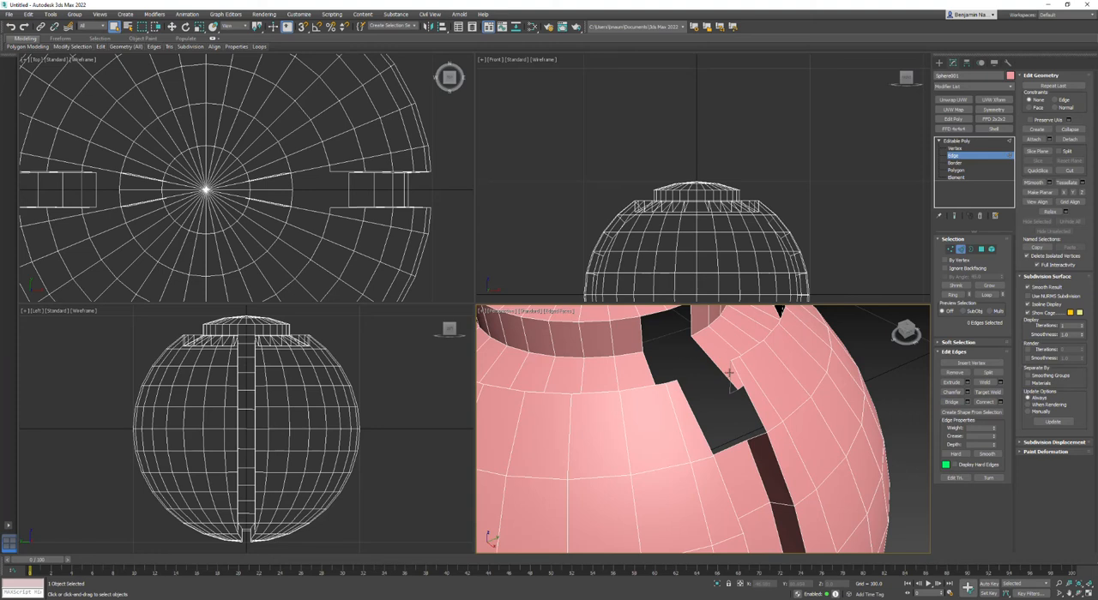
Bridge the vertical edges on both sides of the opening to rebuild the side walls between the strip and the groove.
middle_click_drag(721, 387, 773, 407, "alt")
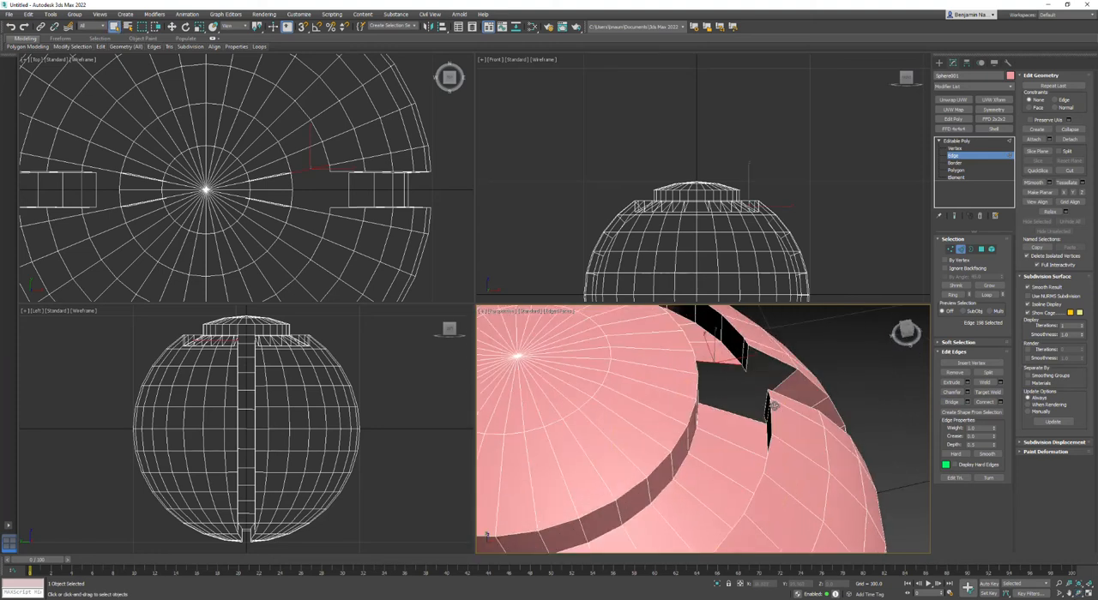
middle_click_drag(743, 360, 843, 398, "alt")
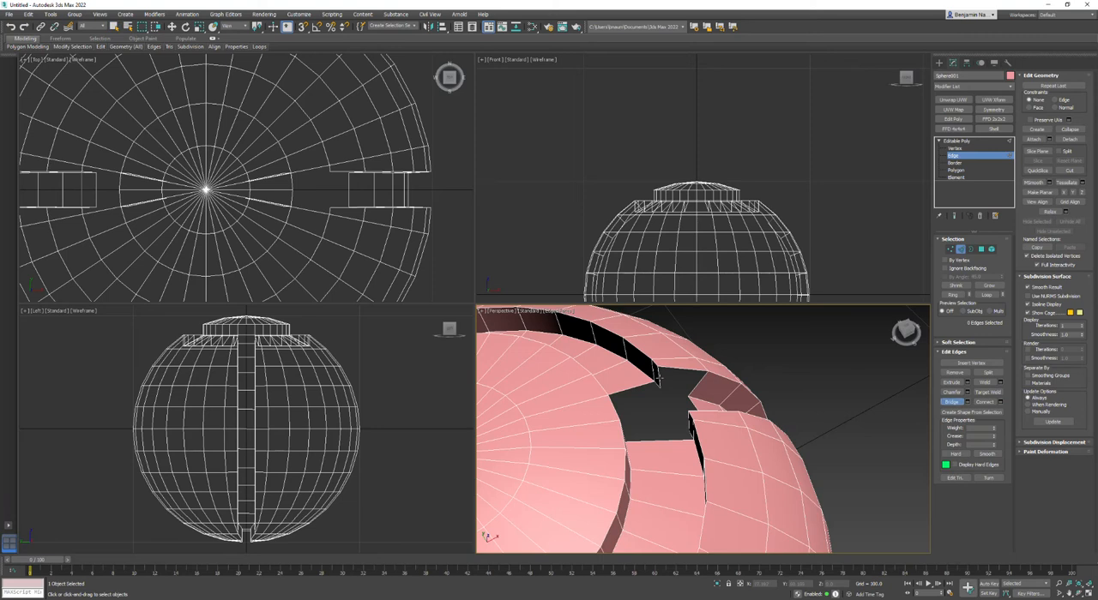
left_click(705, 379)
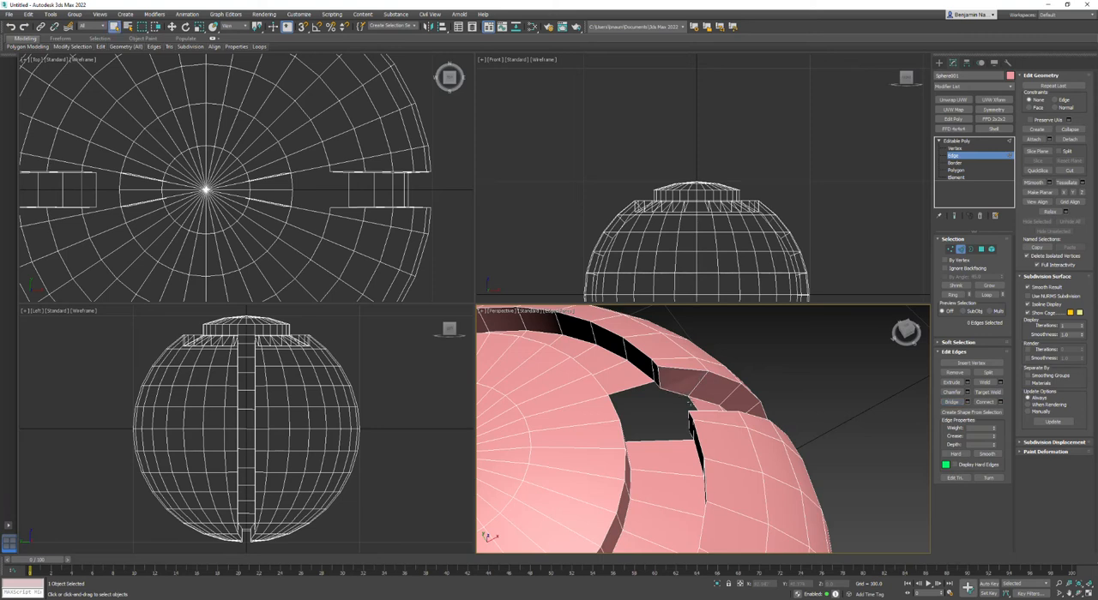
left_click(1078, 594)
left_click_drag(697, 433, 786, 441)
right_click(787, 441)
left_click(952, 401)
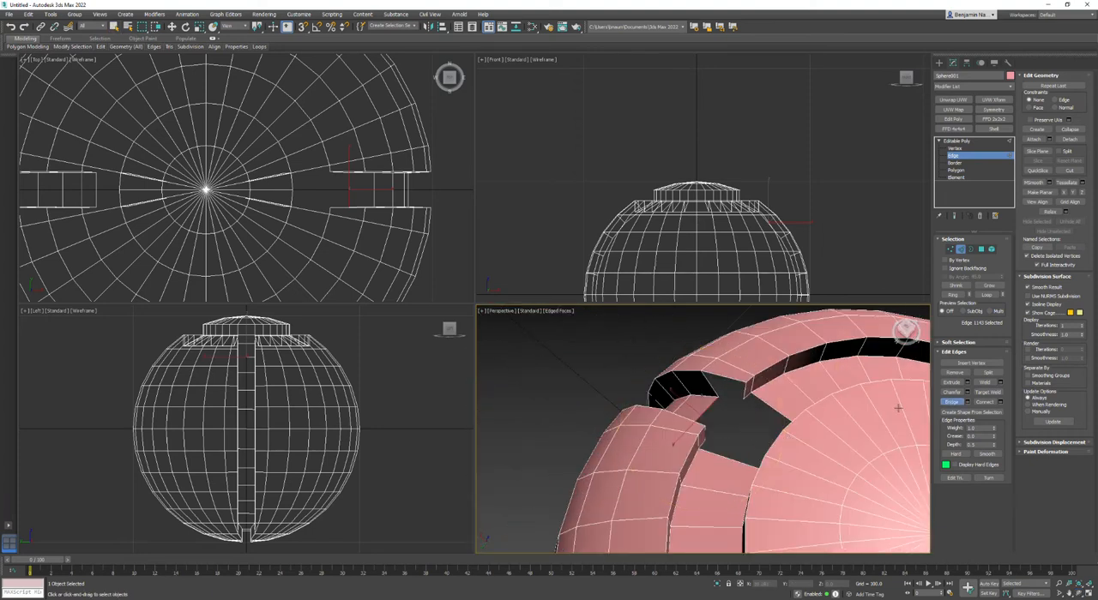
left_click(745, 396)
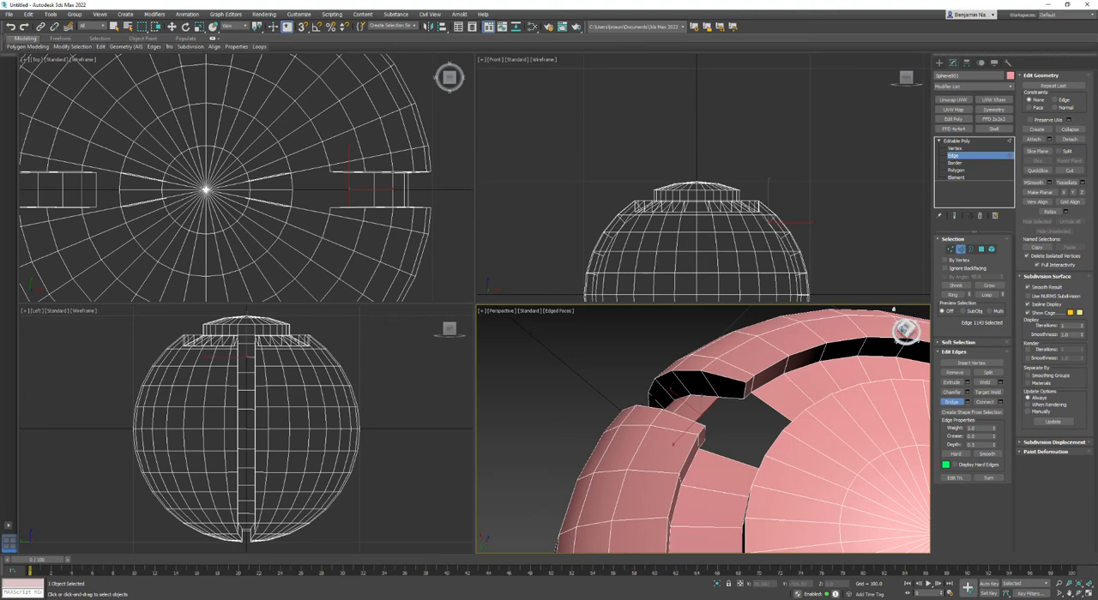
Bridge the lower edges of the two rebuilt side walls to extend the strip's floor up to the groove.
mouse_move(905, 333)
left_mouse_down()
mouse_move(858, 446)
mouse_move(905, 333)
mouse_move(914, 336)
mouse_move(904, 330)
left_mouse_up()
scroll(759, 412, "up", 5)
scroll(759, 412, "down", 5)
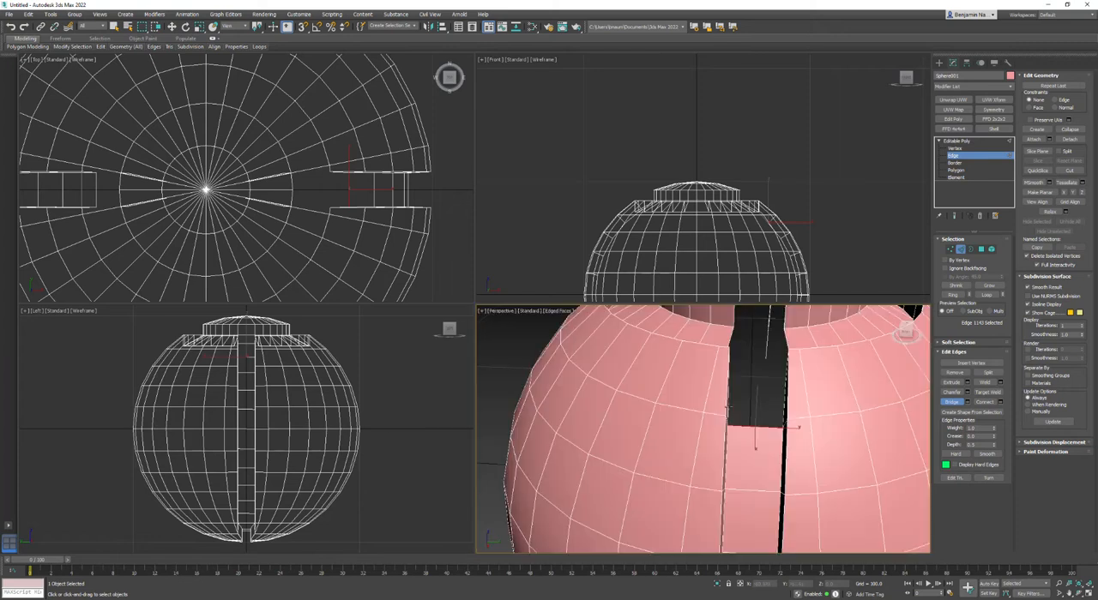
left_click(782, 411)
right_click(782, 411)
Try to bridge the groove floor across the remaining opening above the strip.
middle_click_drag(757, 386, 736, 419, "alt")
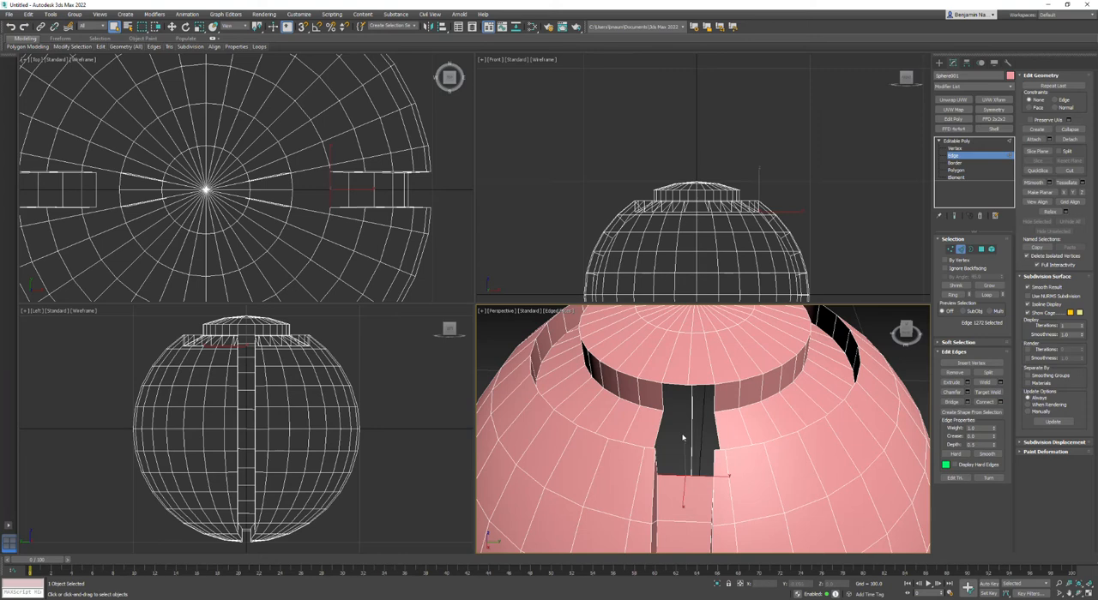
left_click(953, 402)
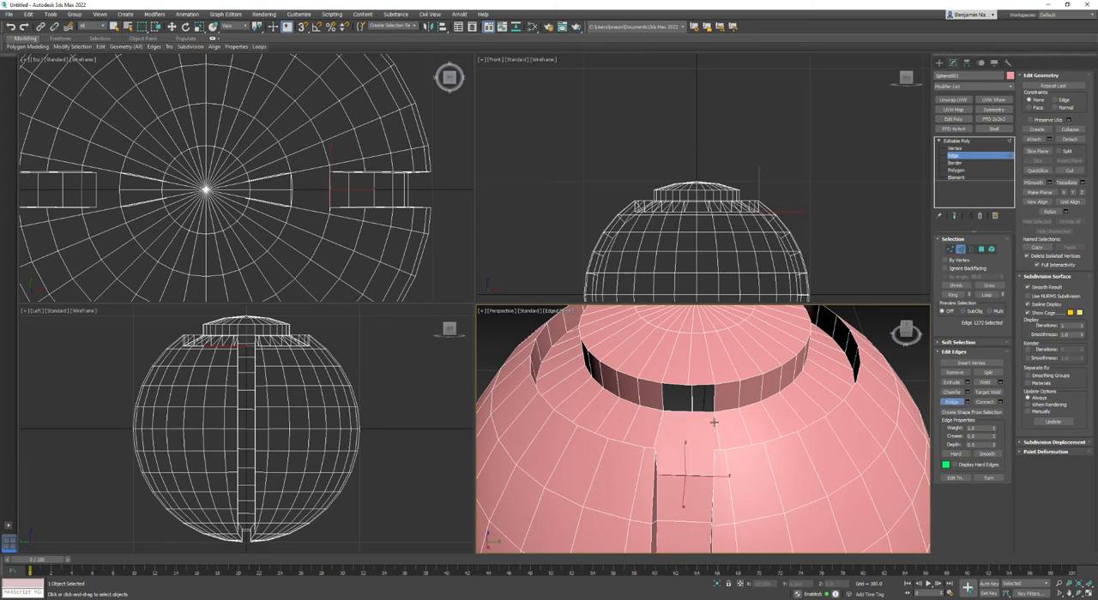
right_click(711, 422)
mouse_move(711, 422)
middle_mouse_down("alt")
mouse_move(709, 449)
mouse_move(631, 440)
mouse_move(715, 407)
middle_mouse_up("alt")
key("ctrl+z")
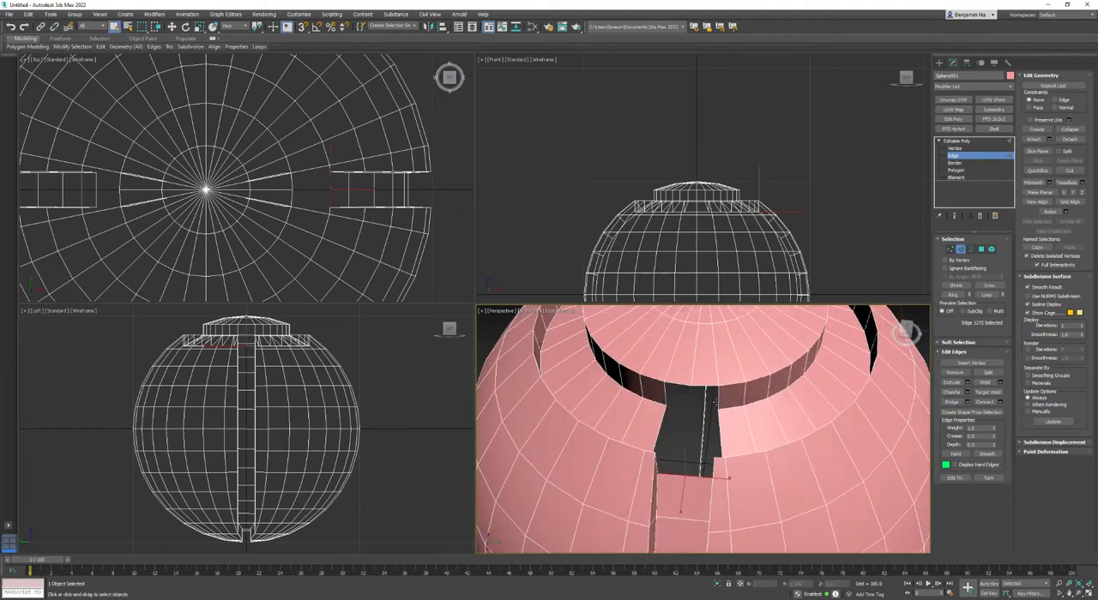
Bridge the vertical edges on either side of the gap in the groove's inner wall below the dome.
left_click(951, 401)
left_click(691, 407)
right_click(692, 407)
Select the edge ring of the new inner wall polygon and add a central vertical edge with Flow Connect.
left_click(688, 406)
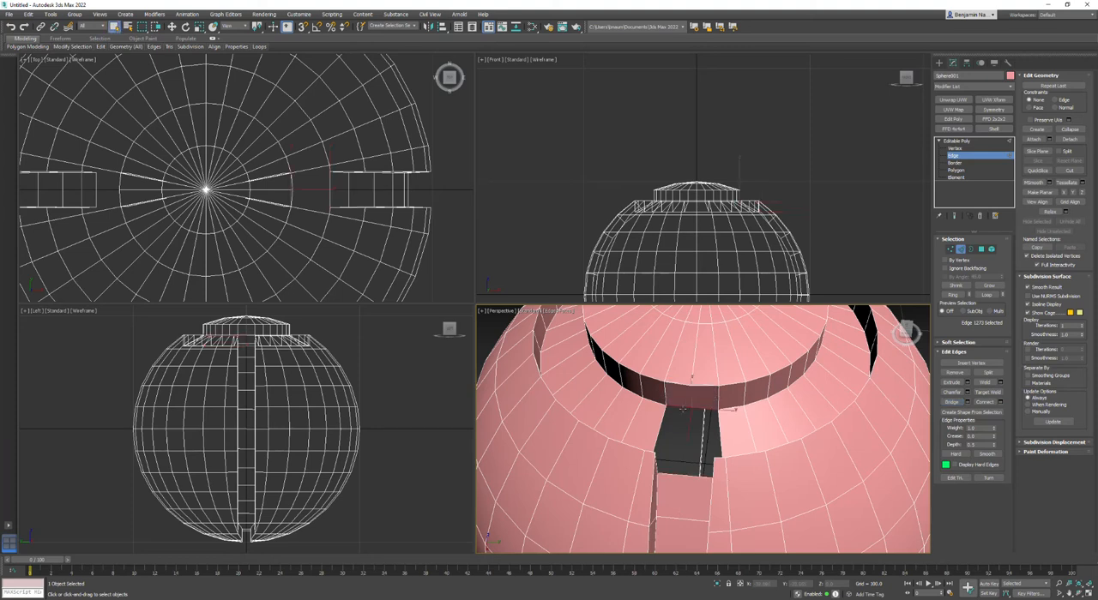
left_click(952, 295)
mouse_move(265, 47)
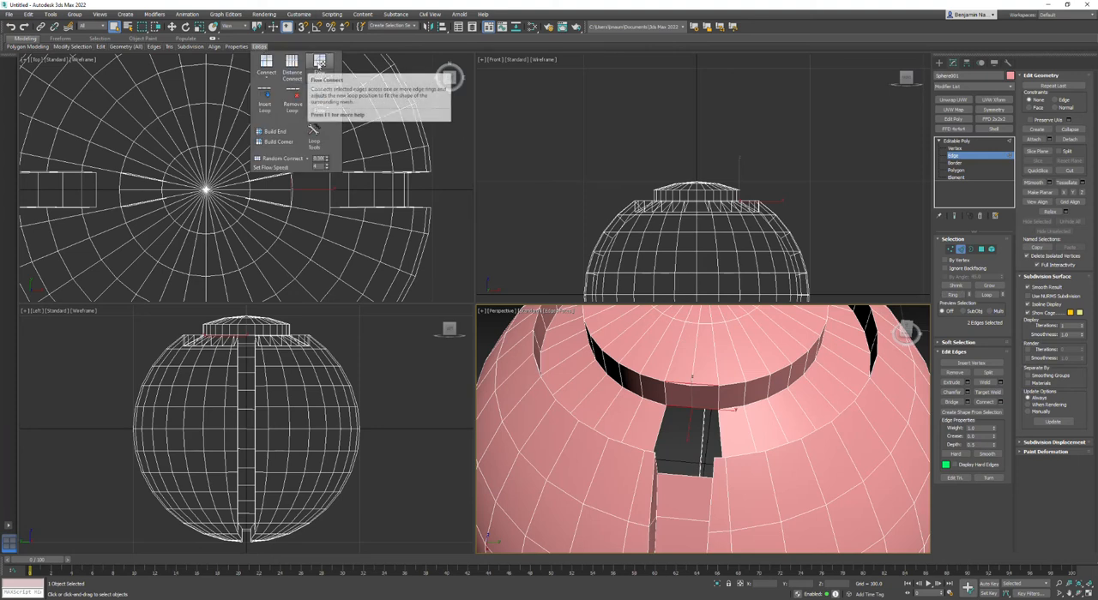
left_click(319, 65)
scroll(702, 400, "up", 3)
scroll(702, 399, "up", 3)
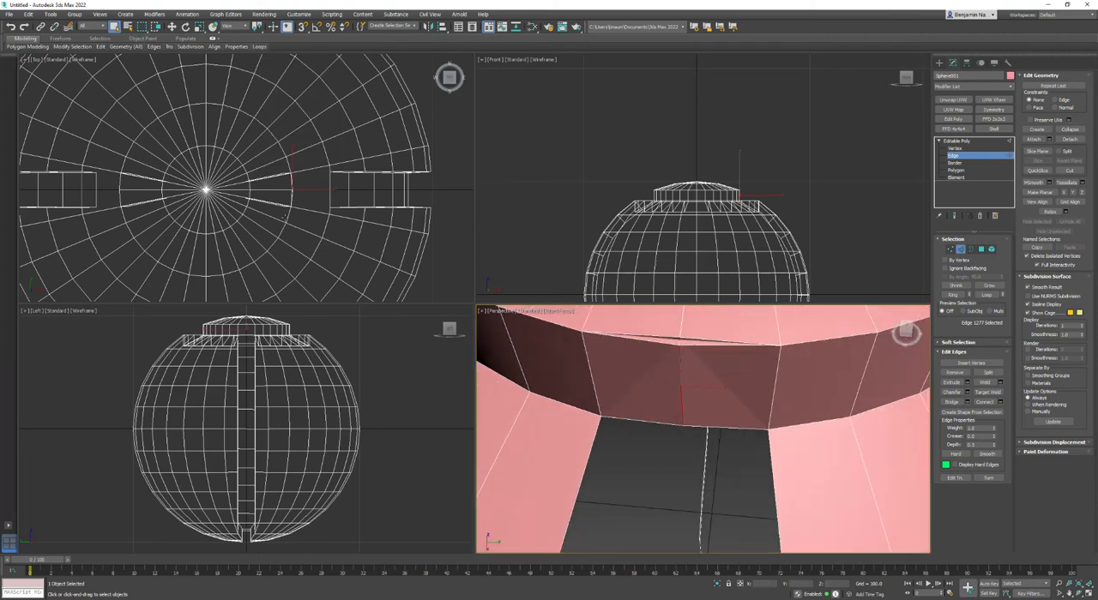
Move the new central edge's vertices onto the dome's rim, adjusting the upper vertex separately to meet the dome's top surface.
scroll(292, 213, "up", 10)
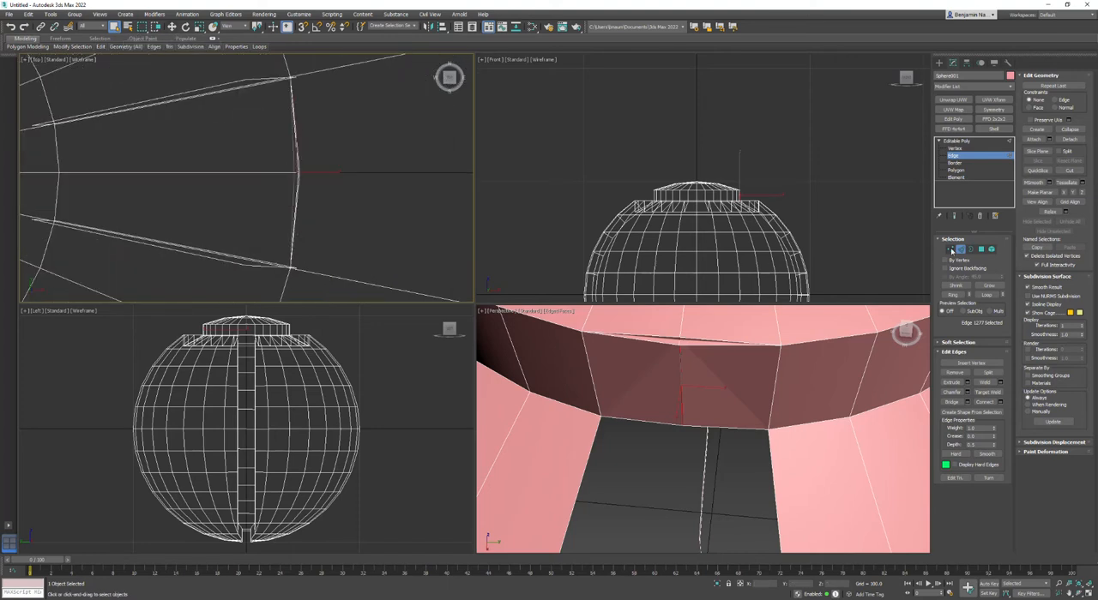
left_click(951, 249)
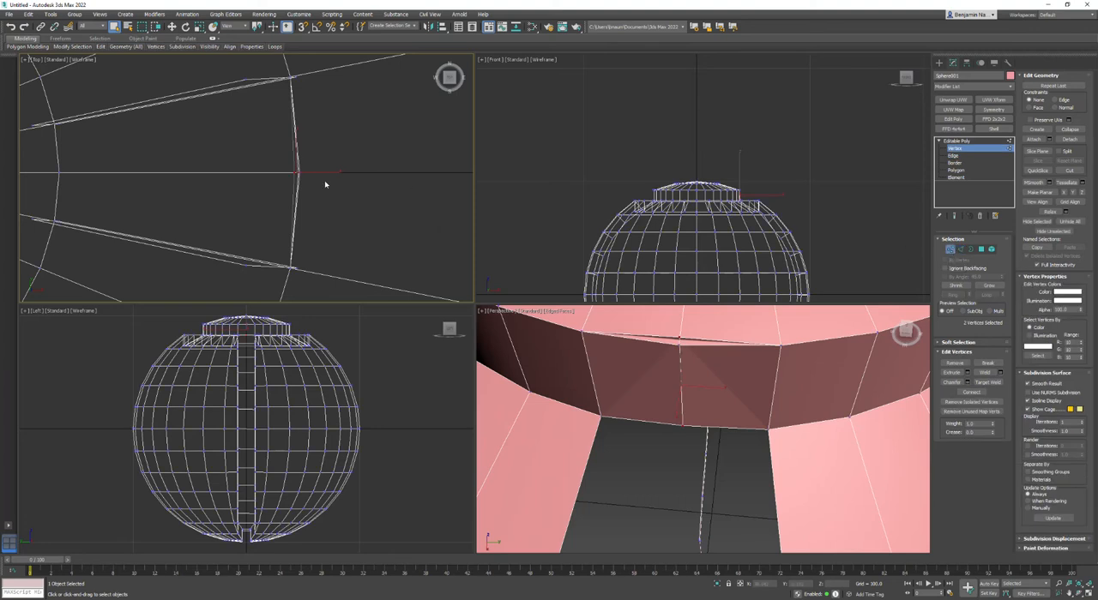
left_click(172, 26)
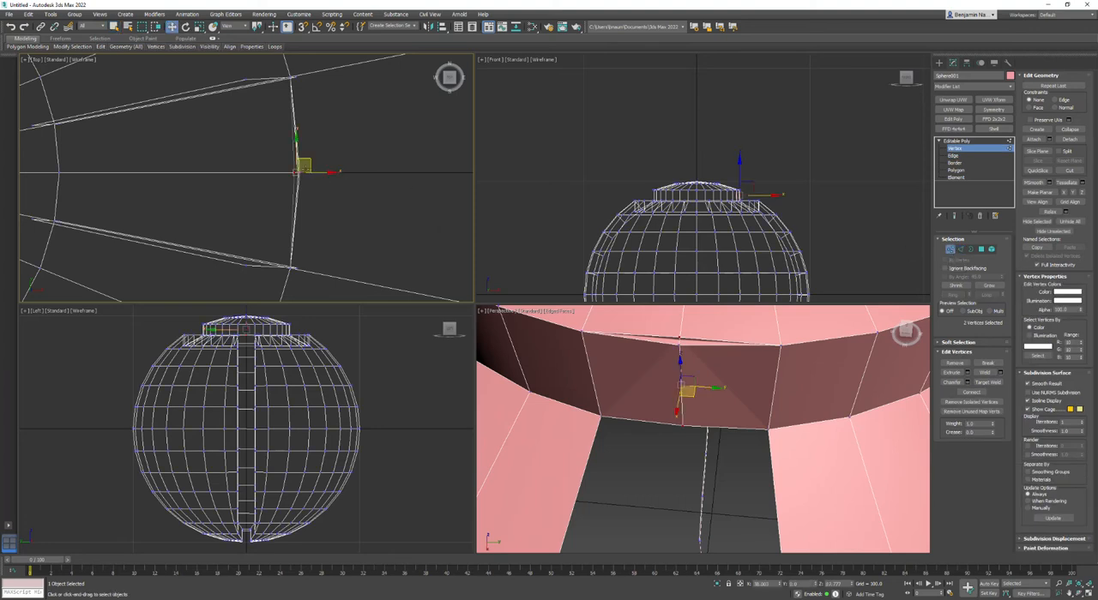
scroll(307, 184, "up", 3)
mouse_move(307, 177)
left_mouse_down()
mouse_move(289, 180)
mouse_move(317, 180)
left_mouse_up()
middle_click_drag(663, 367, 672, 386)
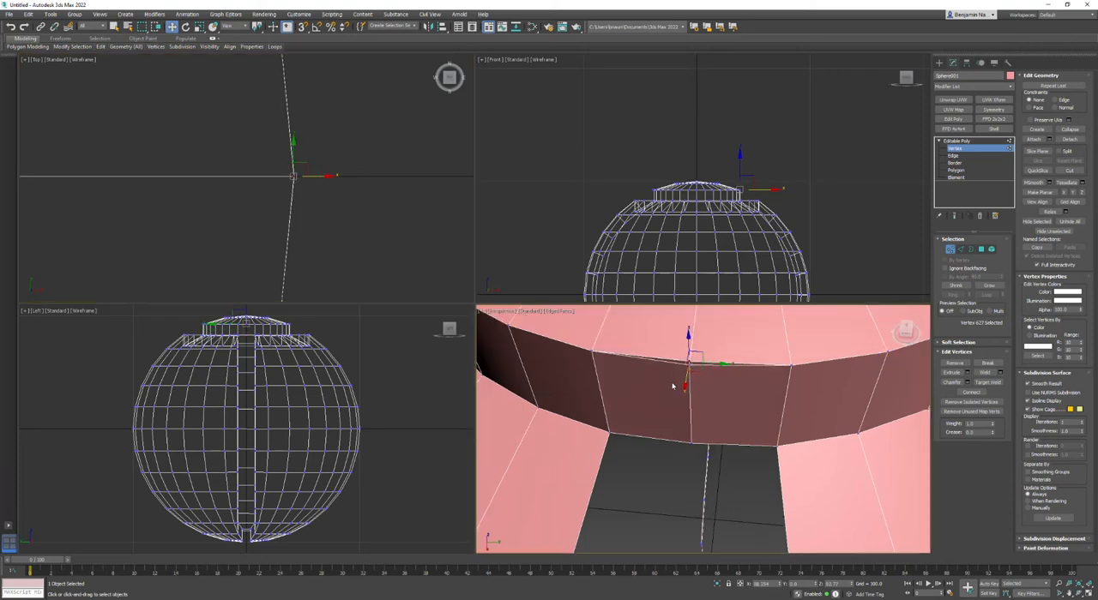
Try to target weld the edges around the remaining groove floor opening, working at edge level.
left_click(715, 390)
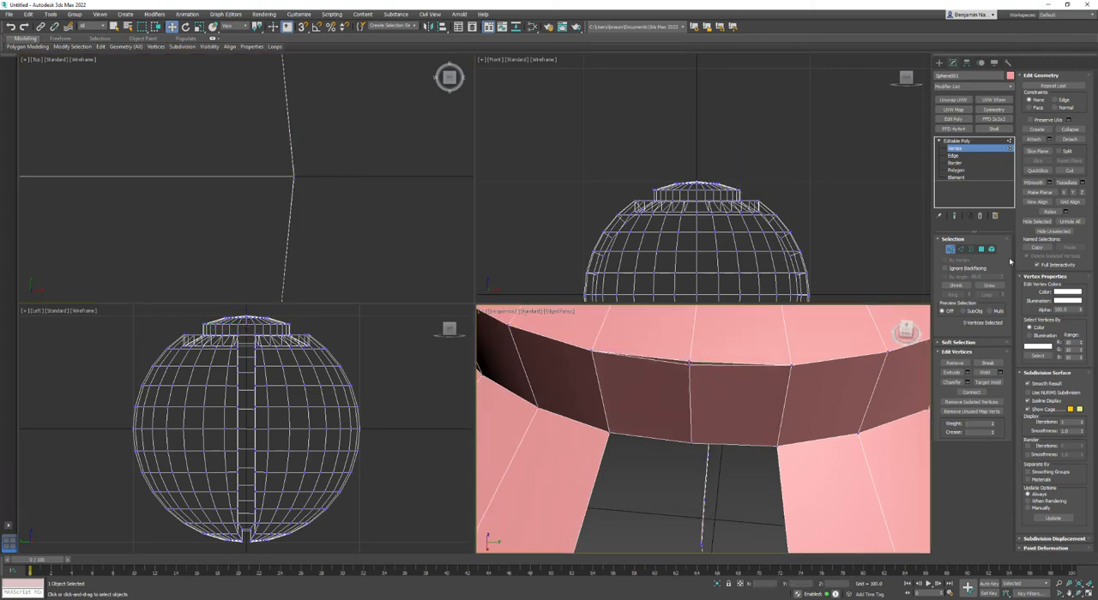
left_click(955, 155)
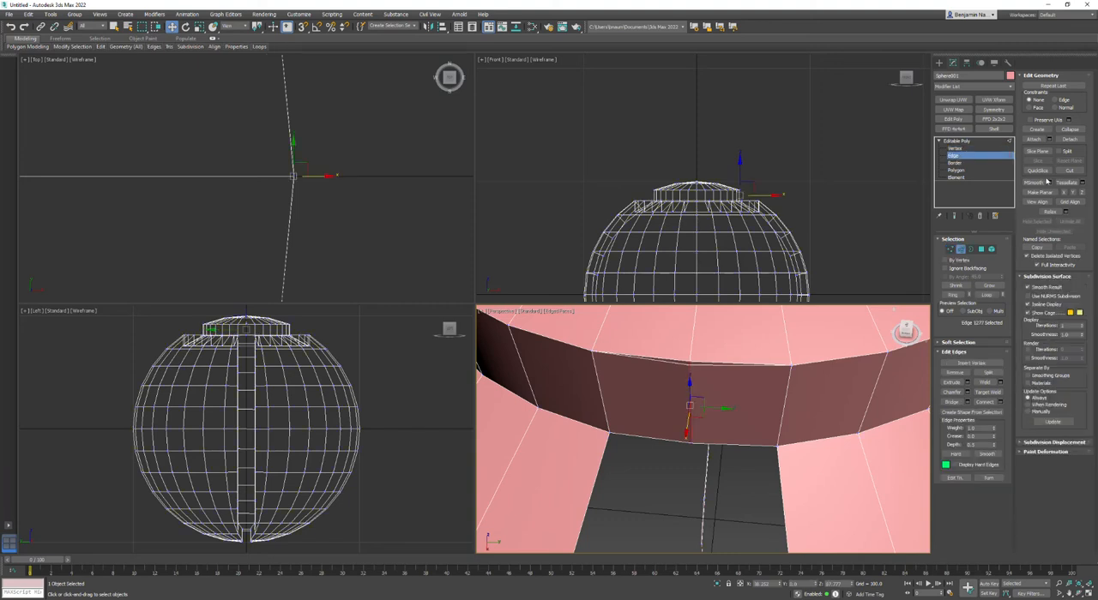
left_click(987, 392)
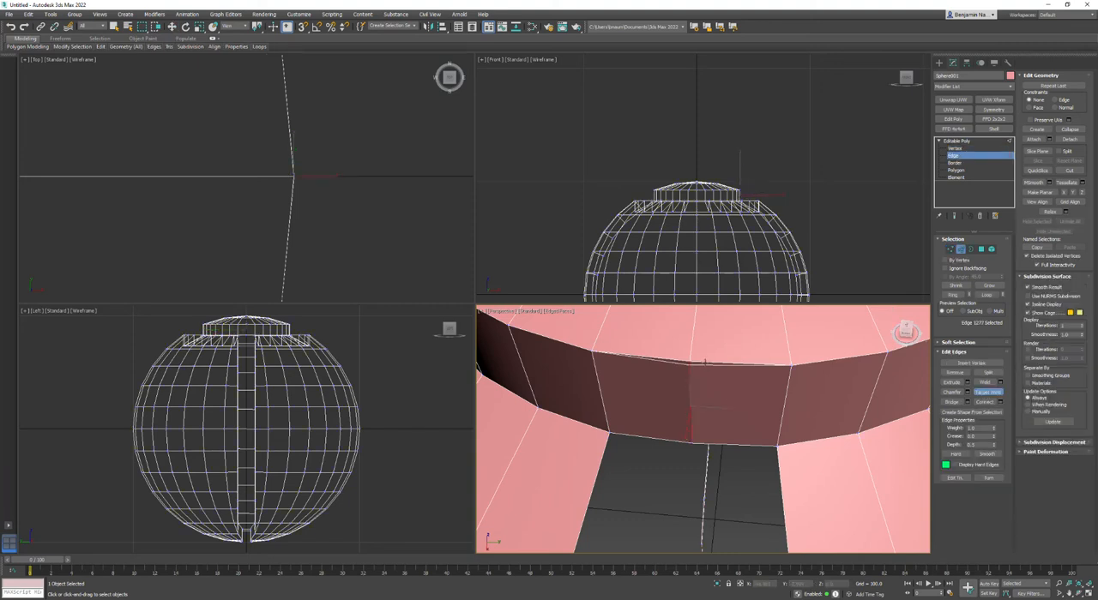
scroll(708, 376, "down", 2)
middle_click_drag(744, 446, 675, 462)
key("w")
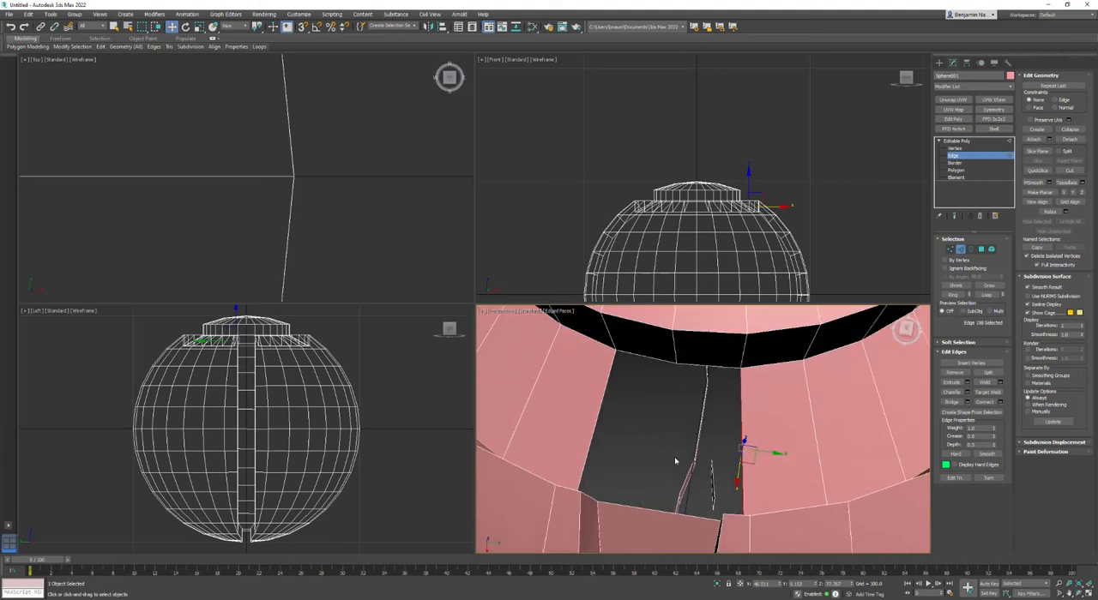
Bridge the lower inner-wall edges to the short outer edges beside the strip, on both sides of the groove floor opening.
left_click(788, 401)
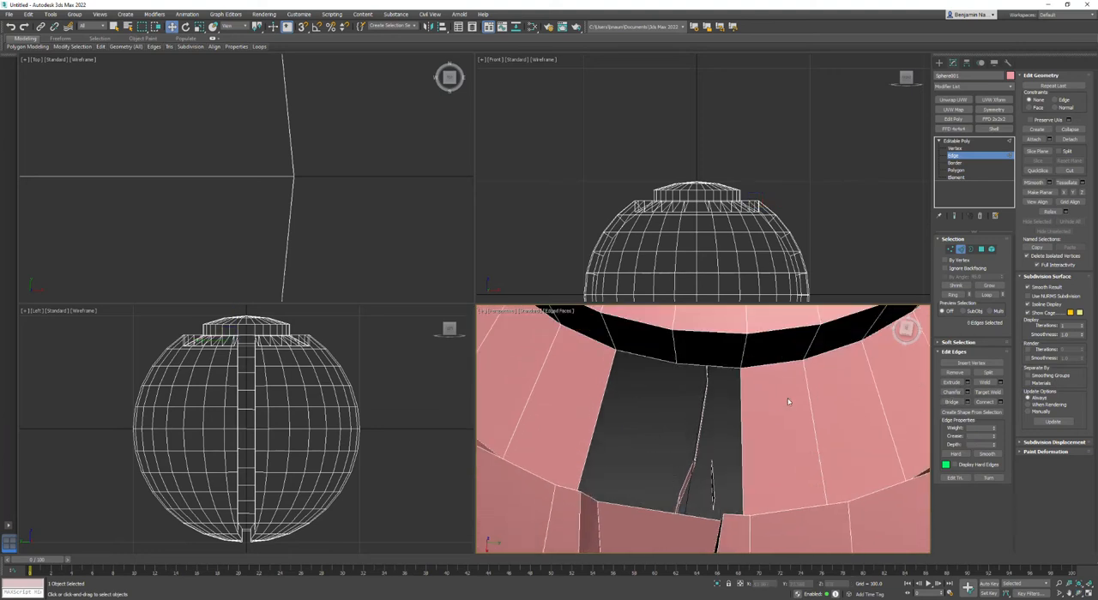
left_click(951, 401)
mouse_move(626, 507)
middle_mouse_down()
mouse_move(629, 483)
mouse_move(626, 503)
middle_mouse_up()
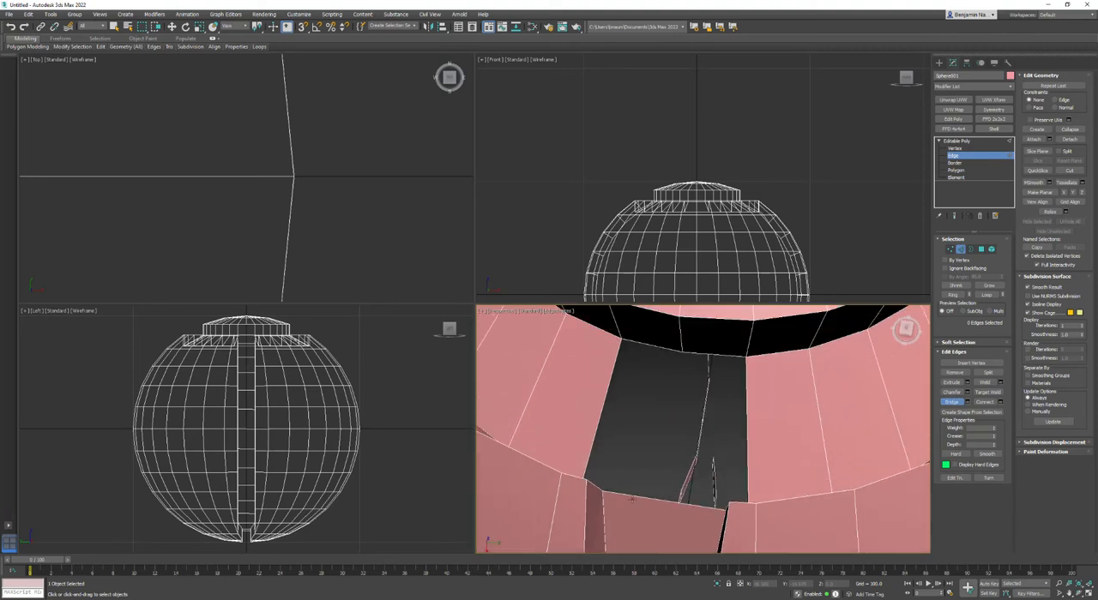
right_click(623, 489)
left_click(624, 495)
middle_click_drag(623, 495, 644, 462, "alt")
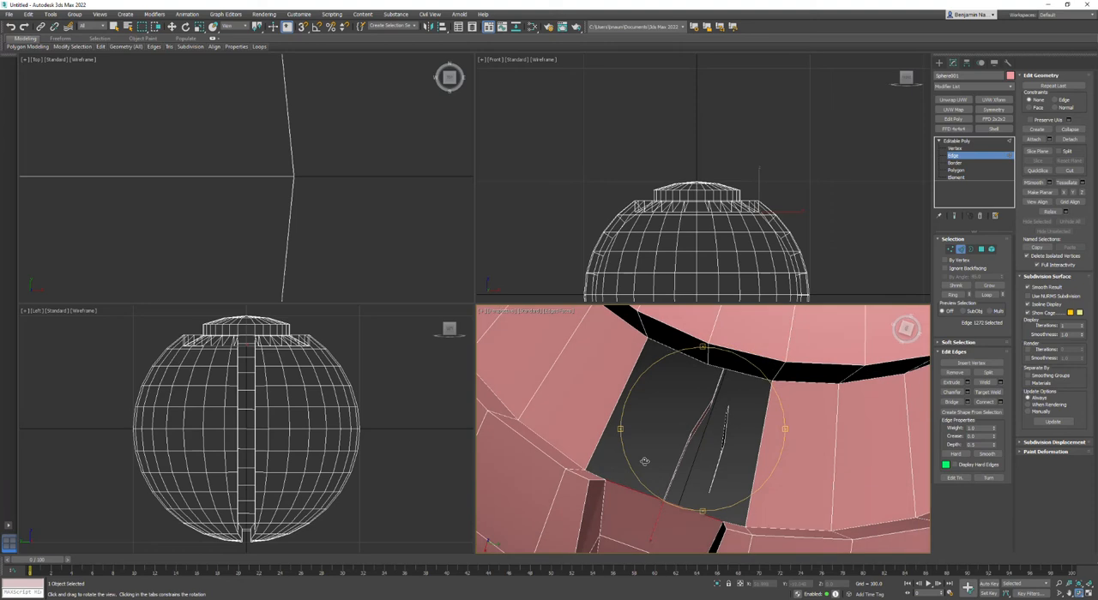
left_click(951, 401)
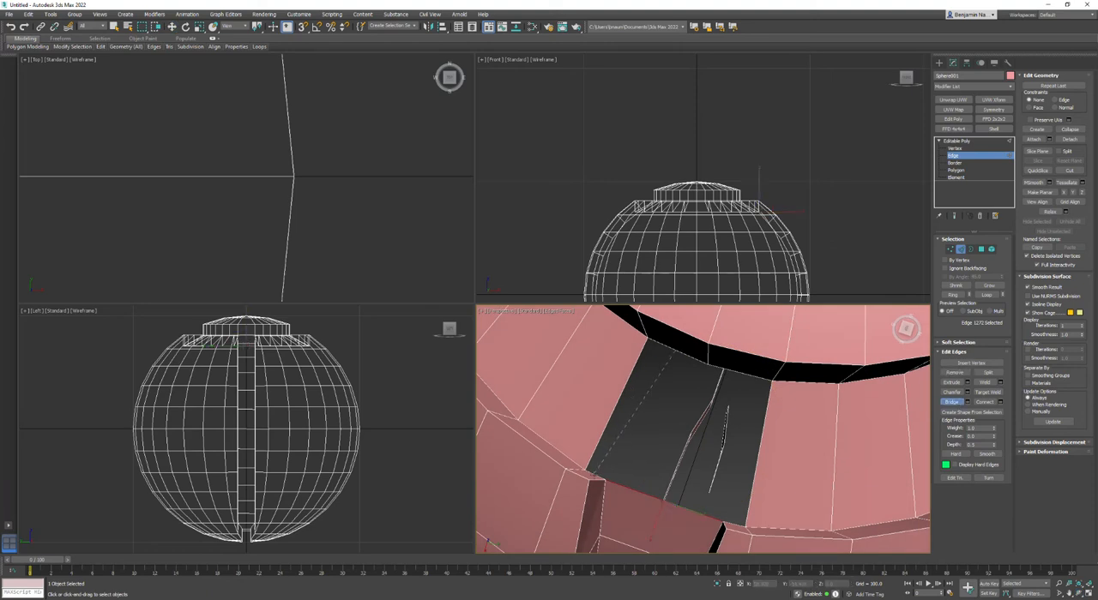
left_click(591, 471)
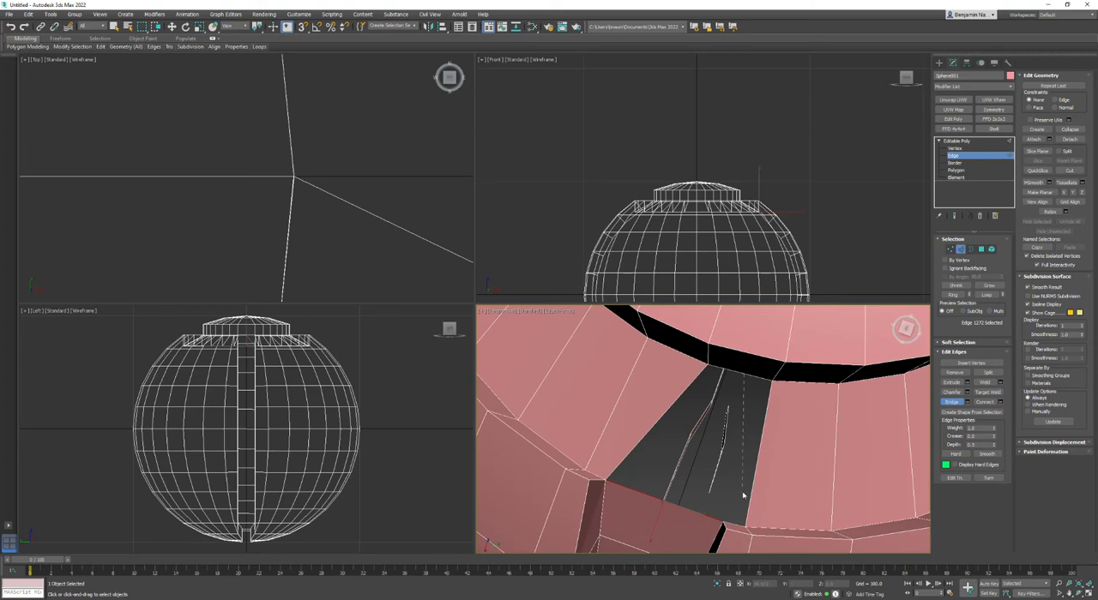
left_click(733, 525)
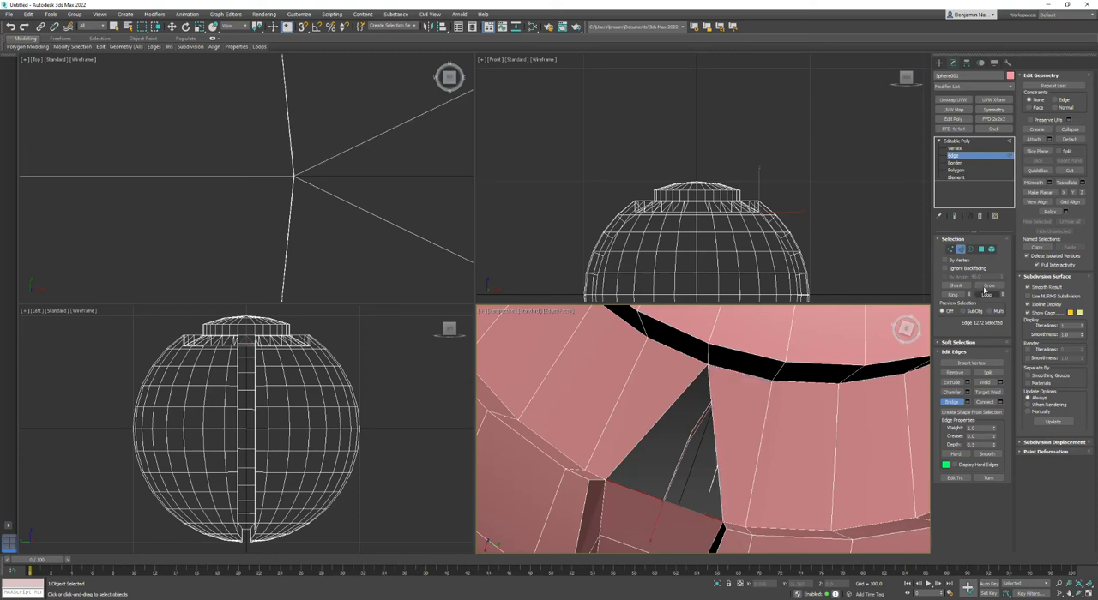
Select the border of the remaining triangular hole above the strip and cap it.
left_click(972, 248)
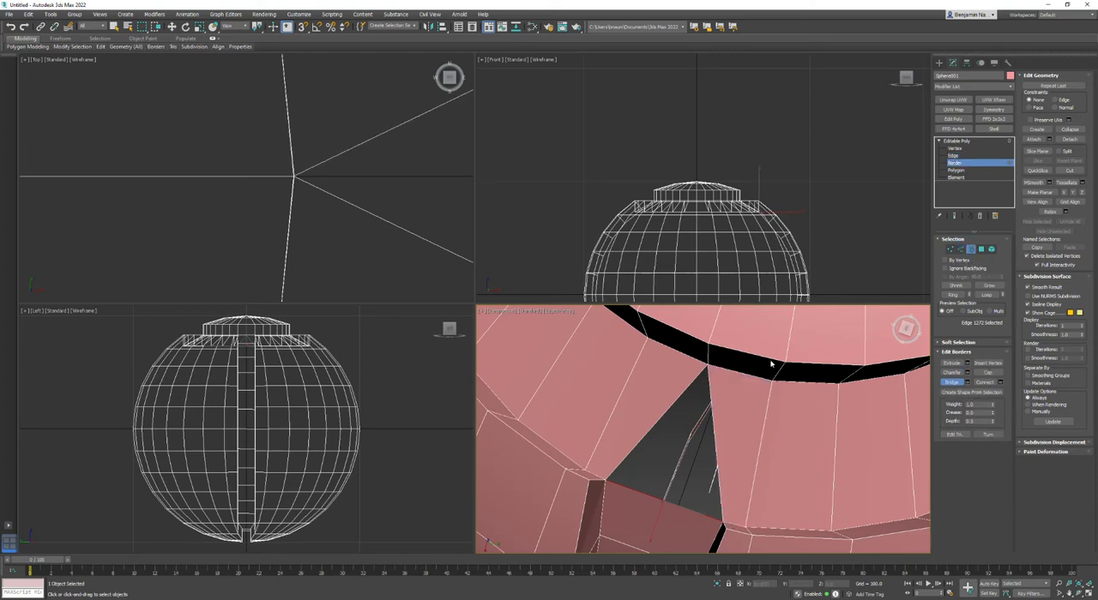
key("w")
left_click(711, 391)
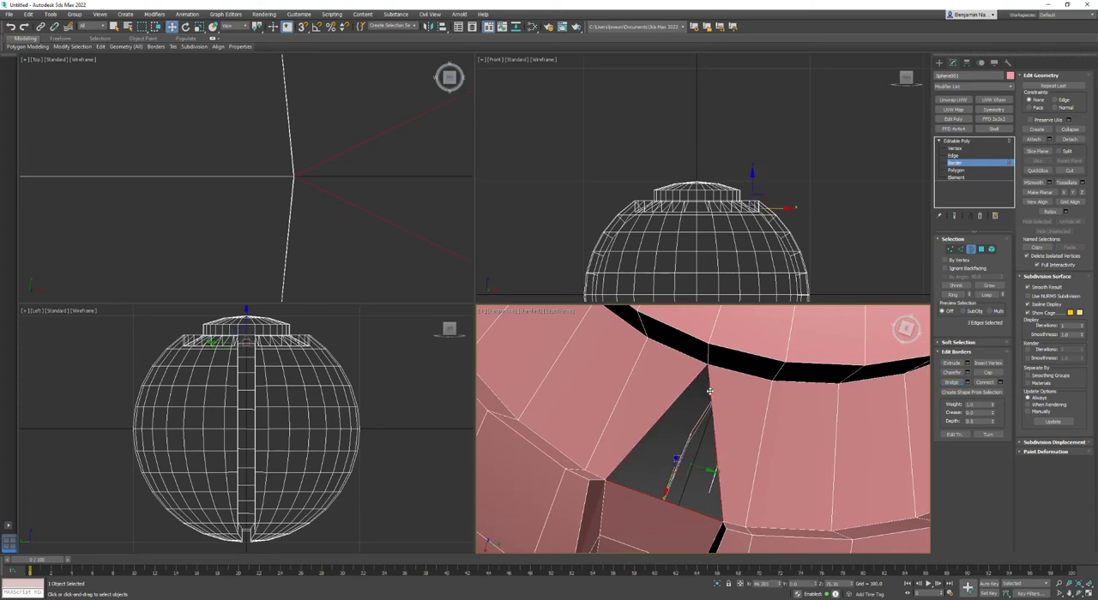
left_click(988, 373)
scroll(768, 447, "down", 5)
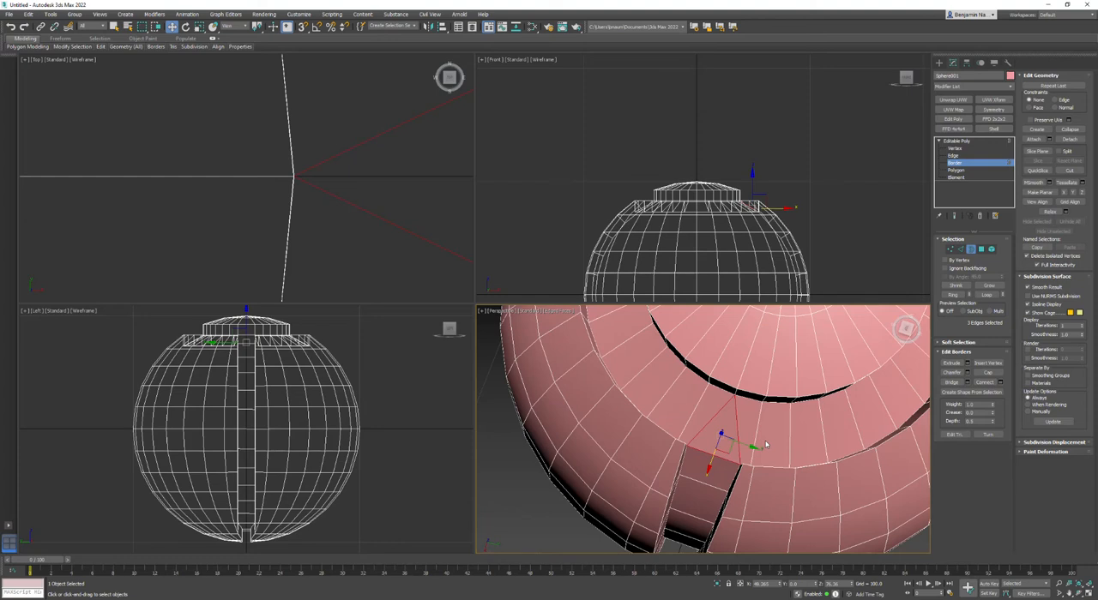
middle_click_drag(714, 484, 686, 481, "alt")
scroll(664, 452, "down", 3)
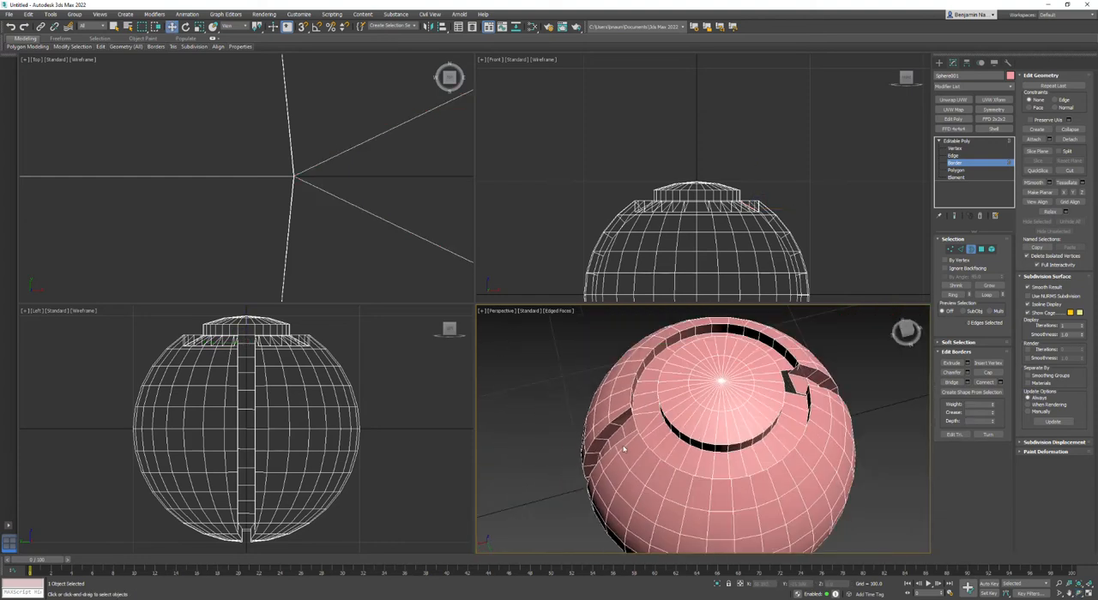
Maximize the perspective view and examine the ring groove and side strips from above and from the sides.
middle_click_drag(253, 168, 300, 155)
scroll(296, 158, "down", 5)
mouse_move(700, 369)
middle_mouse_down()
mouse_move(699, 394)
mouse_move(689, 386)
middle_mouse_up()
key("alt+w")
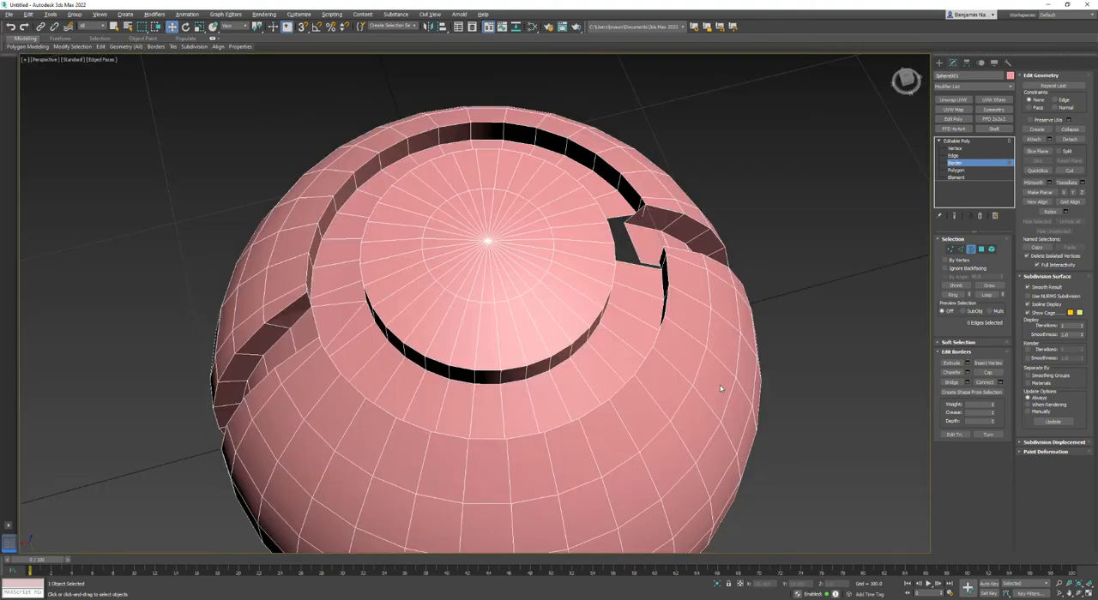
left_click(23, 58)
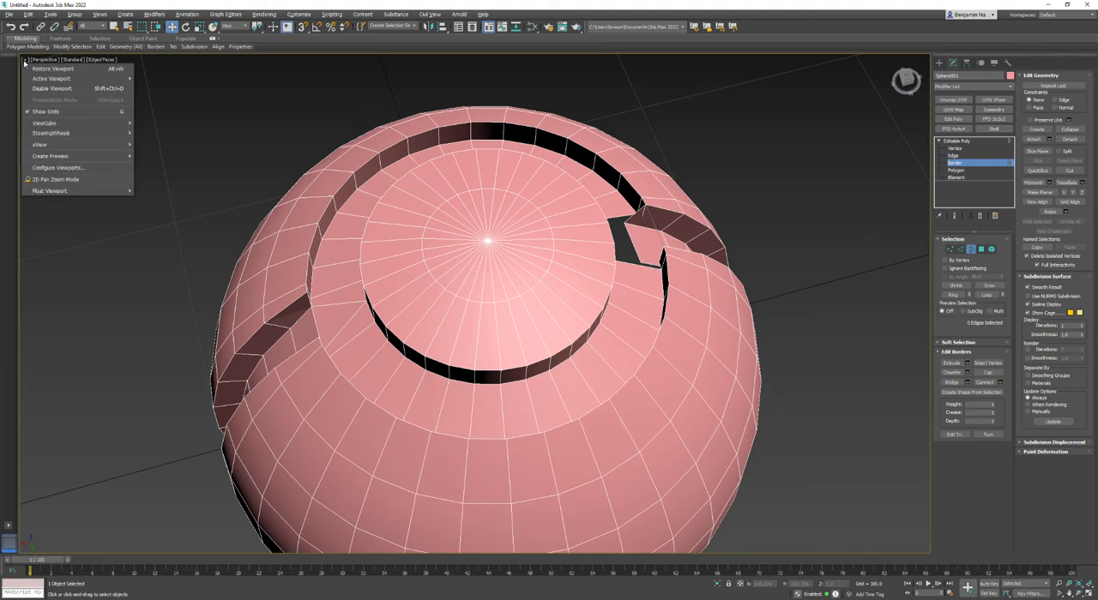
left_click(54, 69)
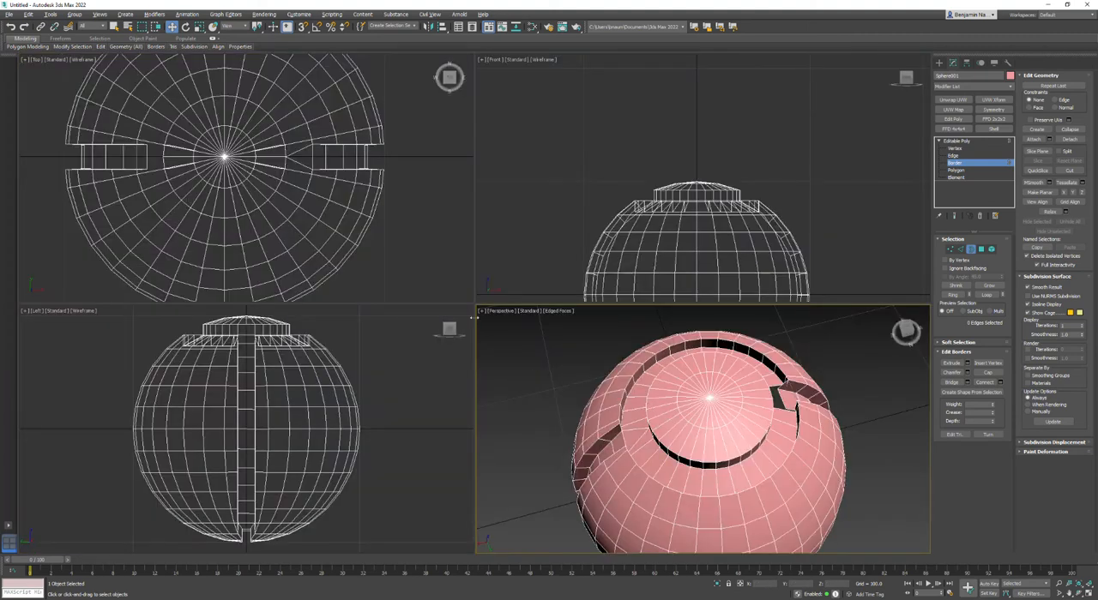
left_click(481, 311)
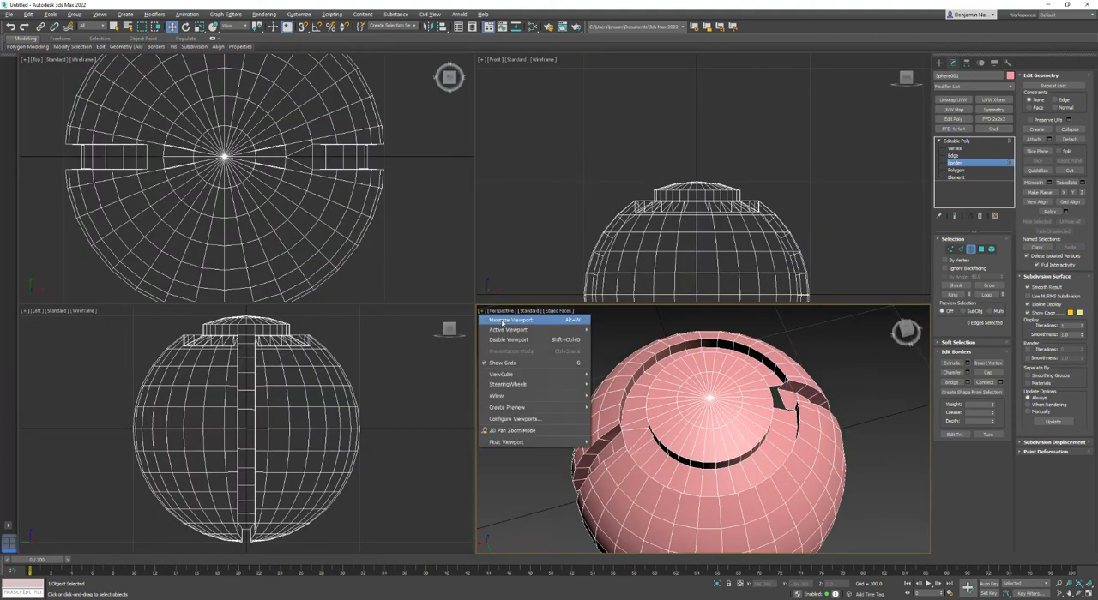
left_click(552, 321)
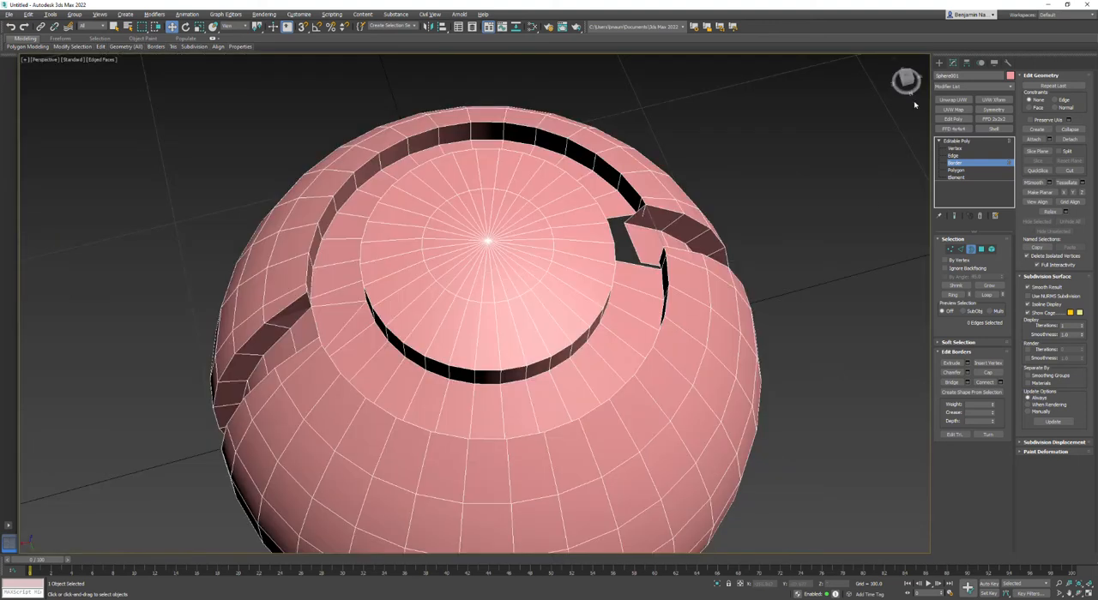
left_click_drag(897, 86, 905, 72)
middle_click_drag(537, 159, 565, 302)
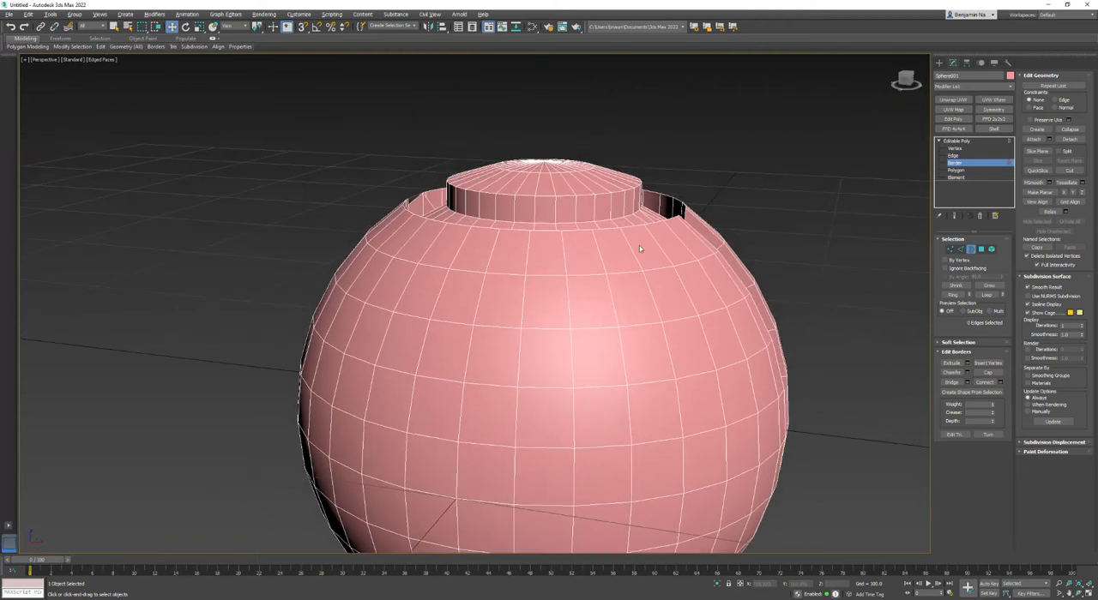
left_click_drag(903, 81, 906, 92)
middle_click_drag(646, 286, 585, 238)
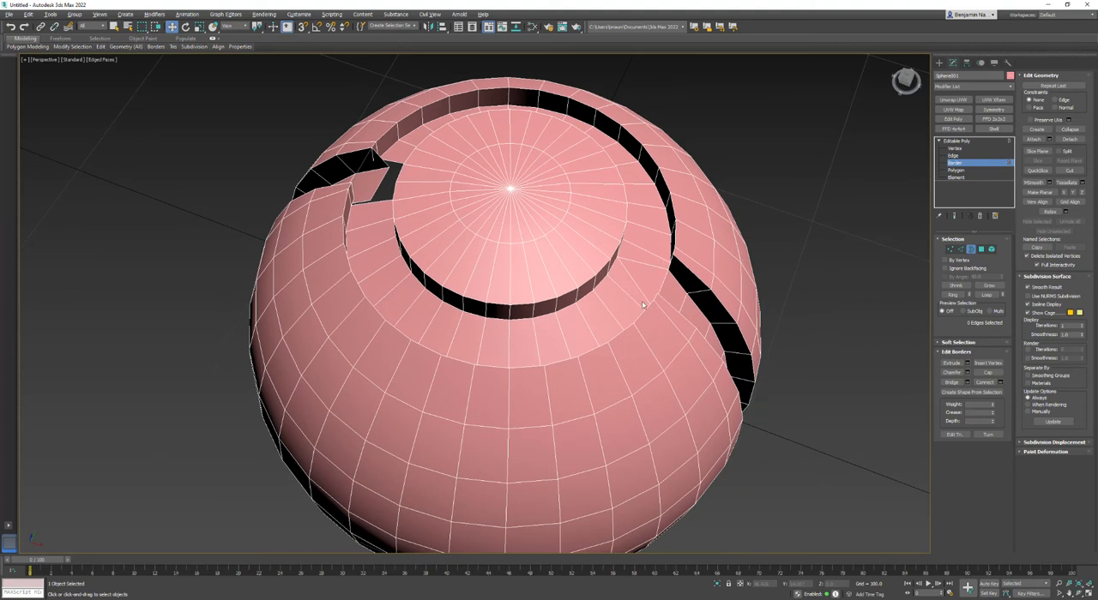
scroll(641, 304, "down", 2)
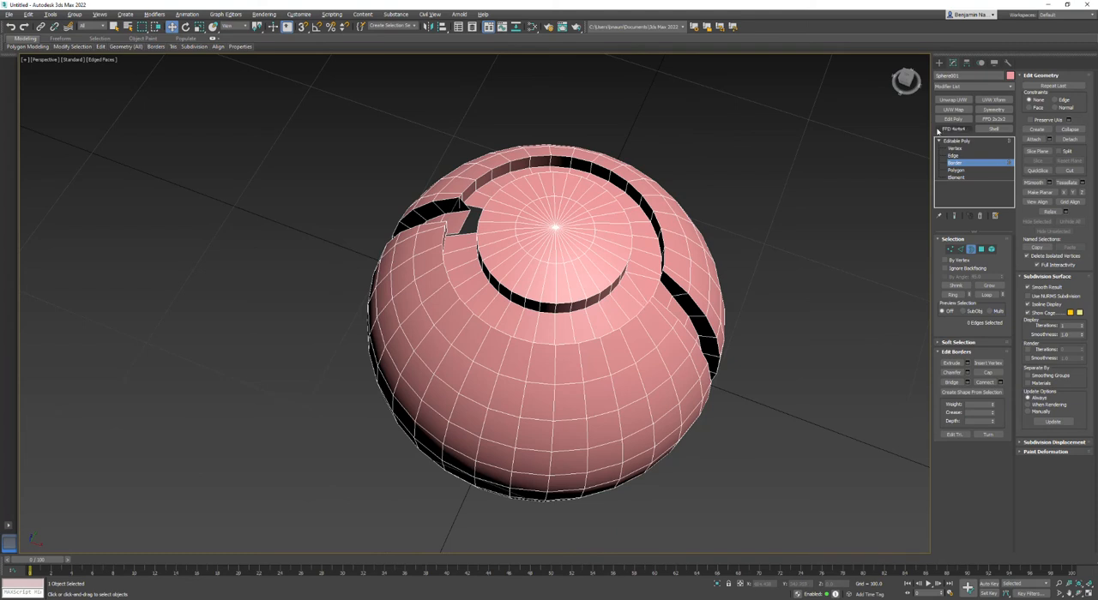
Add a Symmetry modifier to the whole sphere and mirror it across both the Z and X axes.
left_click(954, 142)
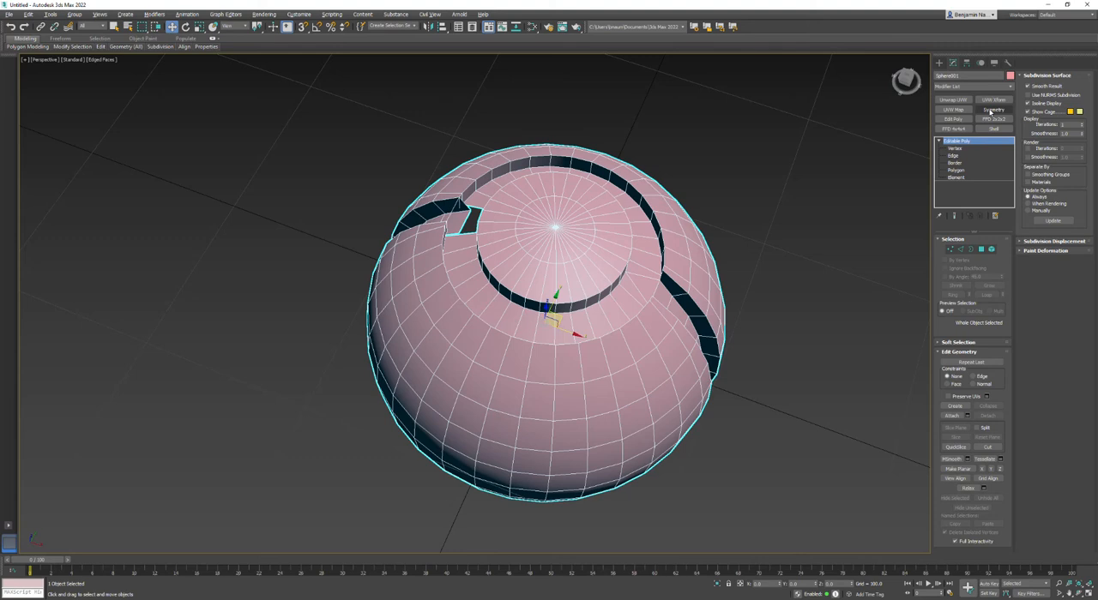
left_click(992, 110)
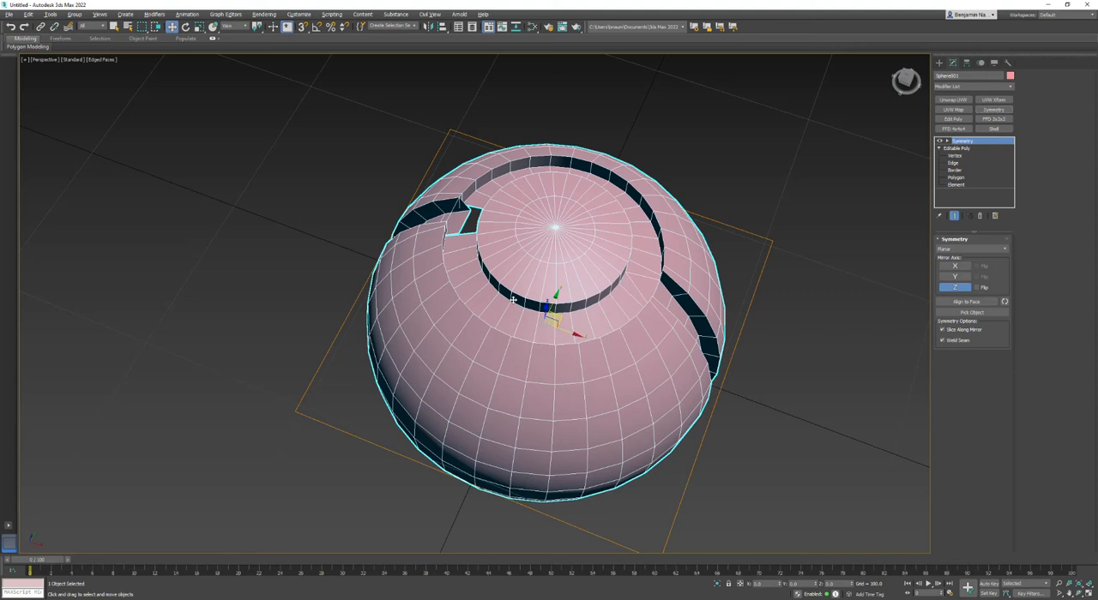
middle_click_drag(513, 299, 512, 371, "alt")
left_click(962, 291)
left_click(977, 287)
middle_click_drag(512, 371, 513, 371, "alt")
left_click(976, 288)
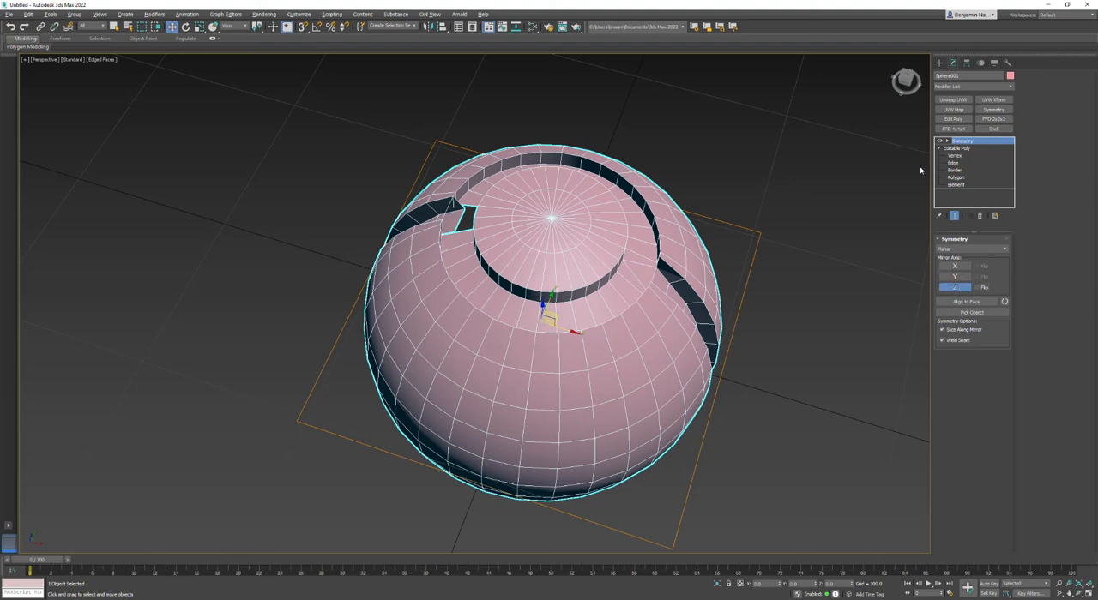
middle_click_drag(512, 371, 512, 371, "alt")
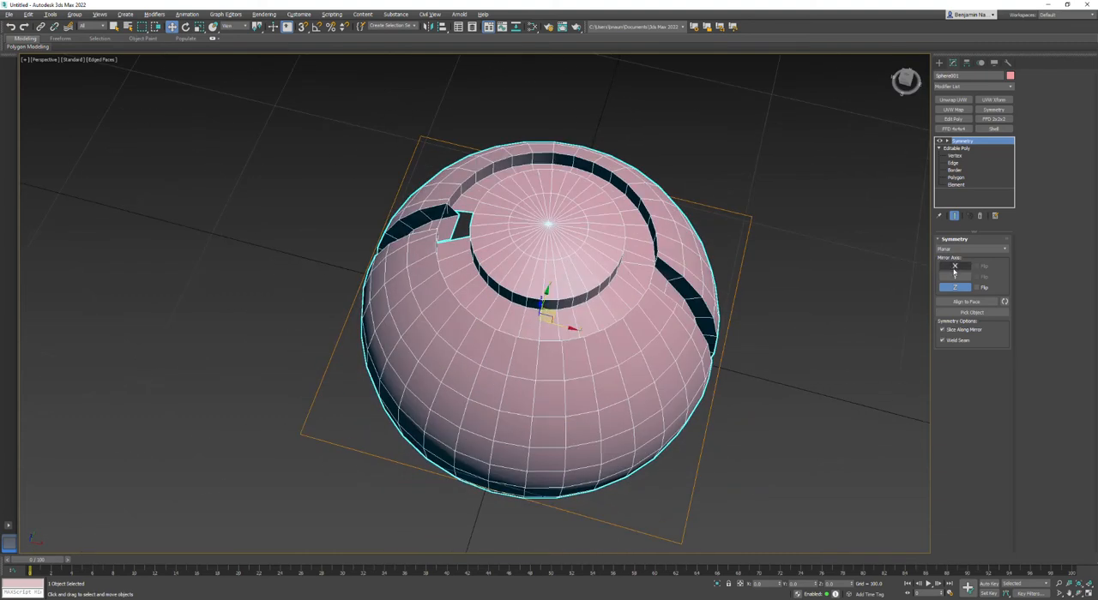
left_click(953, 268)
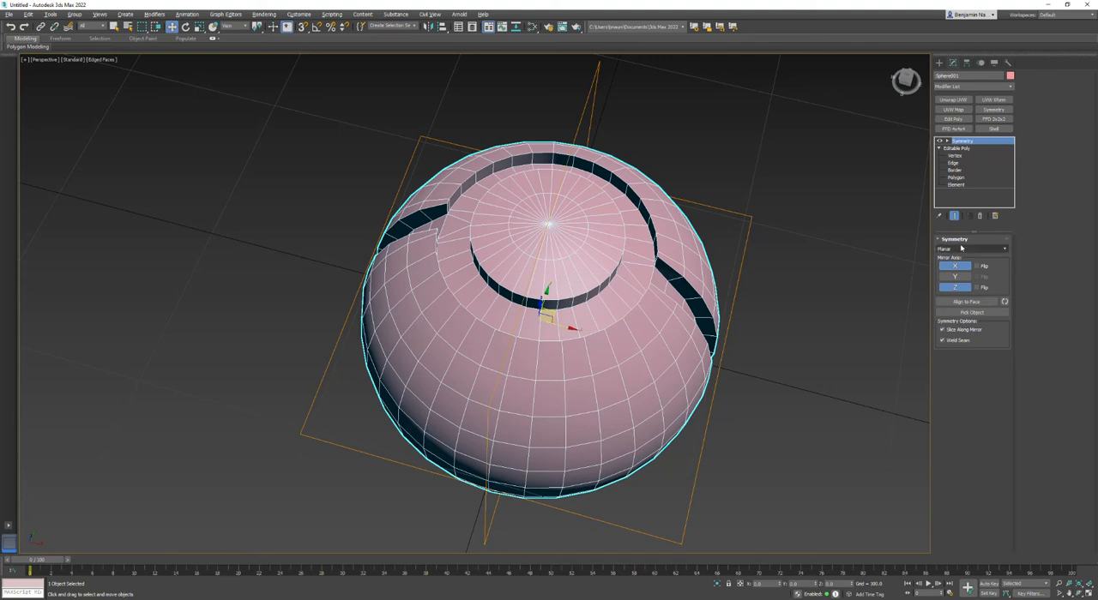
middle_click_drag(512, 371, 512, 370, "alt")
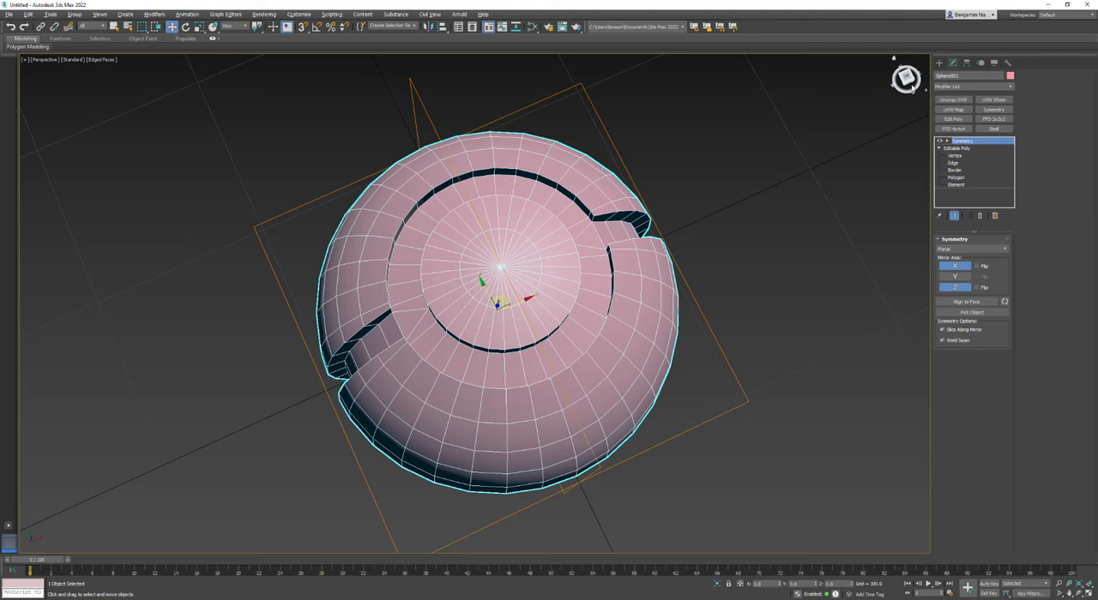
mouse_move(907, 84)
left_mouse_down()
mouse_move(884, 68)
mouse_move(907, 83)
left_mouse_up()
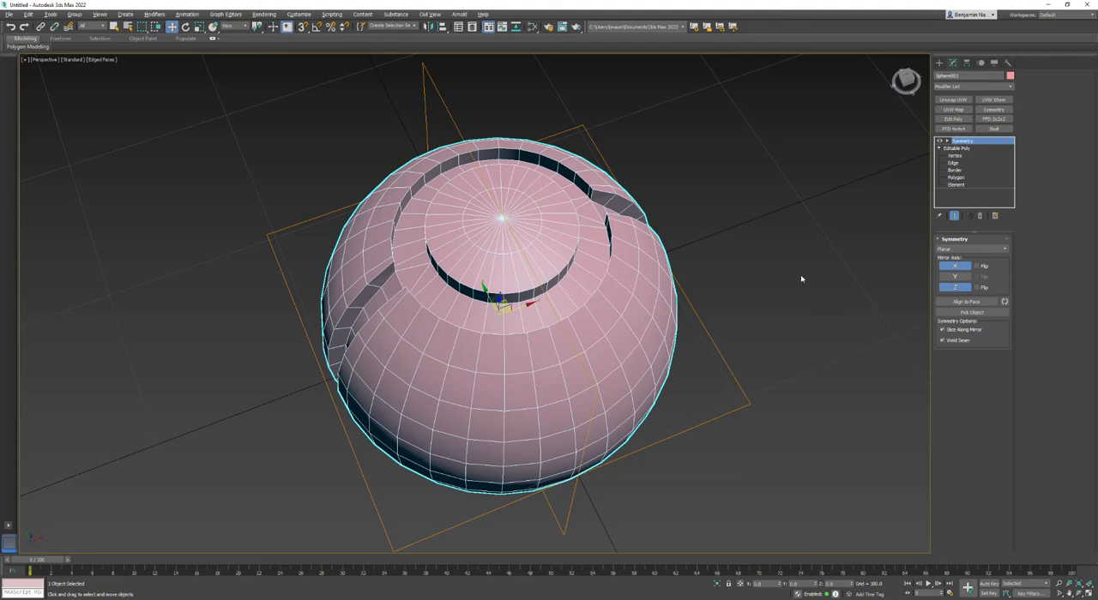
Collapse the Symmetry modifier into the editable poly and accept the warning.
right_click(572, 199)
left_click(844, 30)
right_click(958, 145)
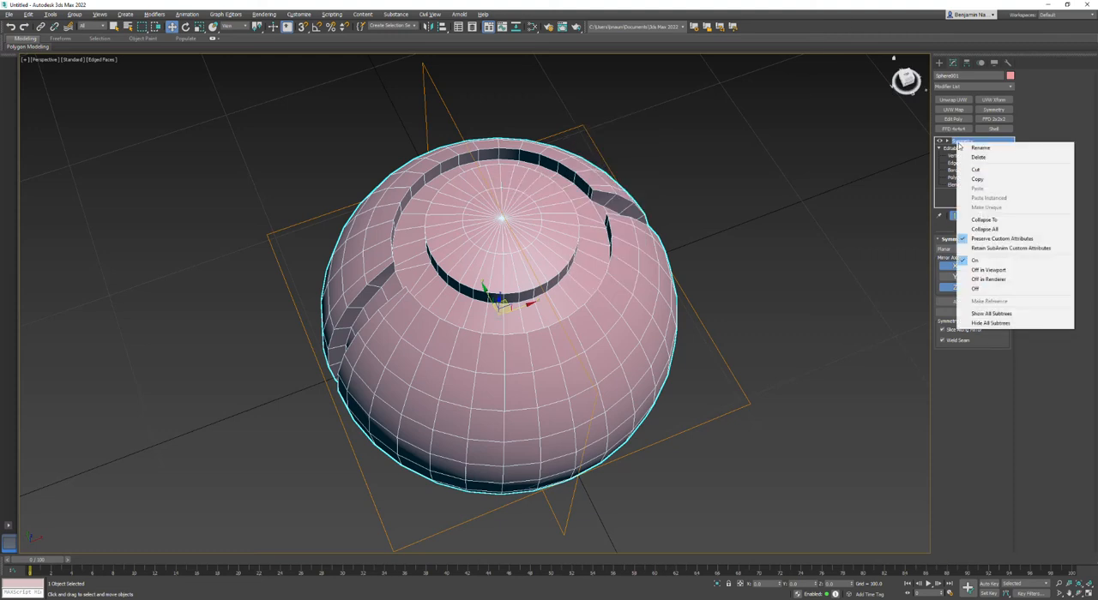
left_click(979, 220)
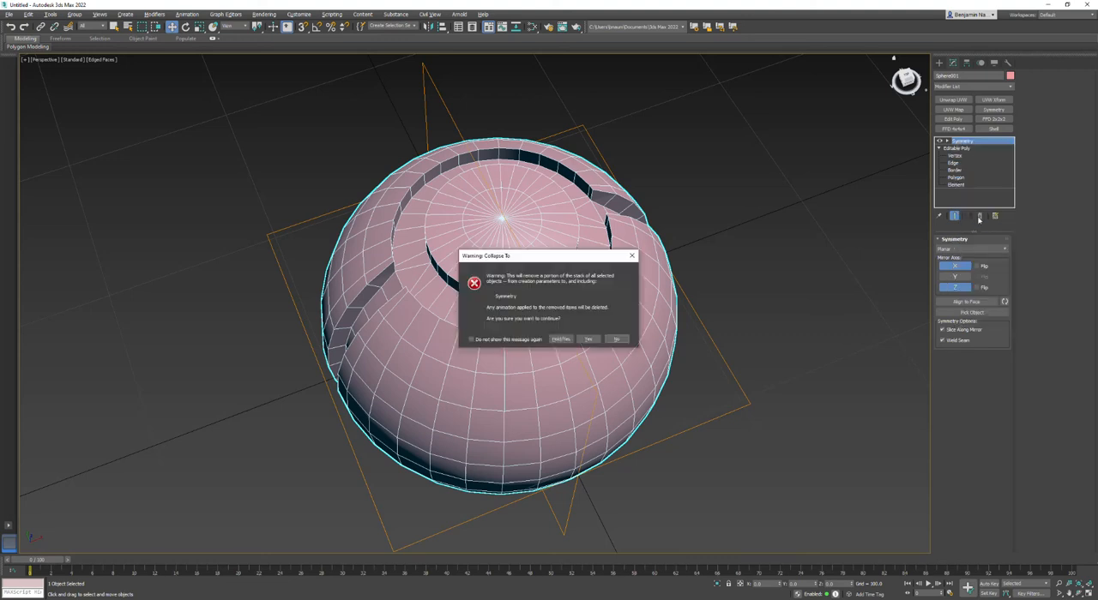
left_click(589, 340)
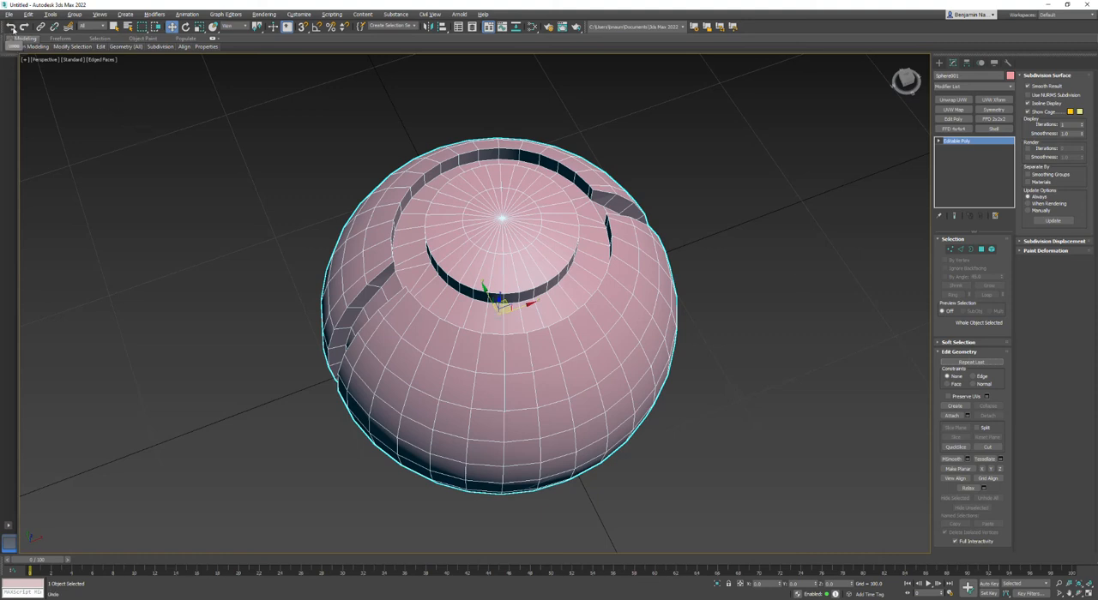
Select the outer rim edge loops of the ring groove together with the connected upper rims of both side strips.
left_click(960, 250)
double_click(567, 169)
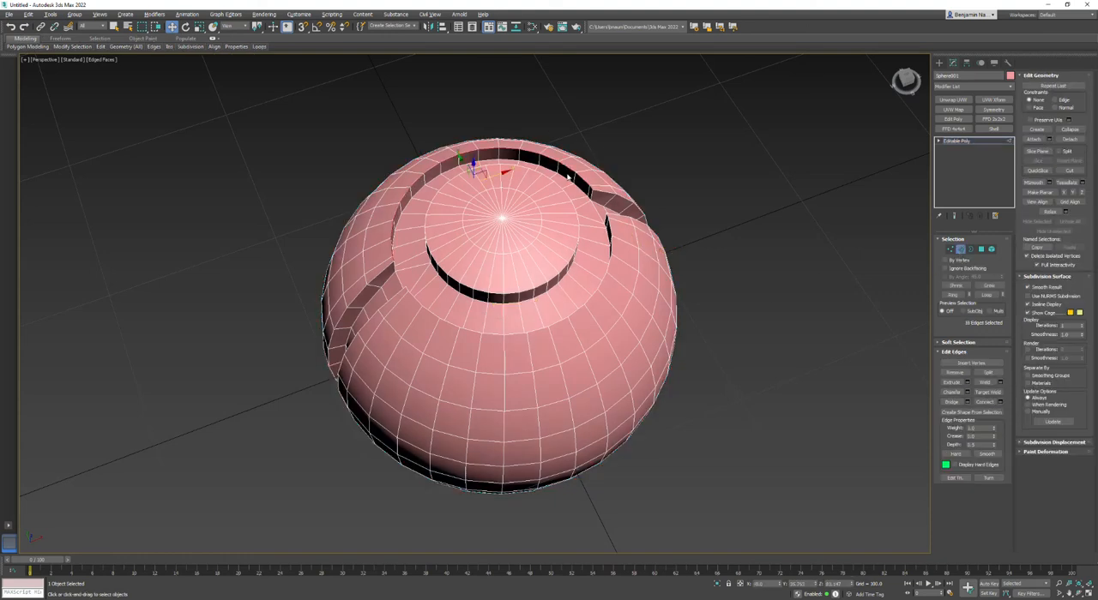
scroll(570, 176, "up", 3)
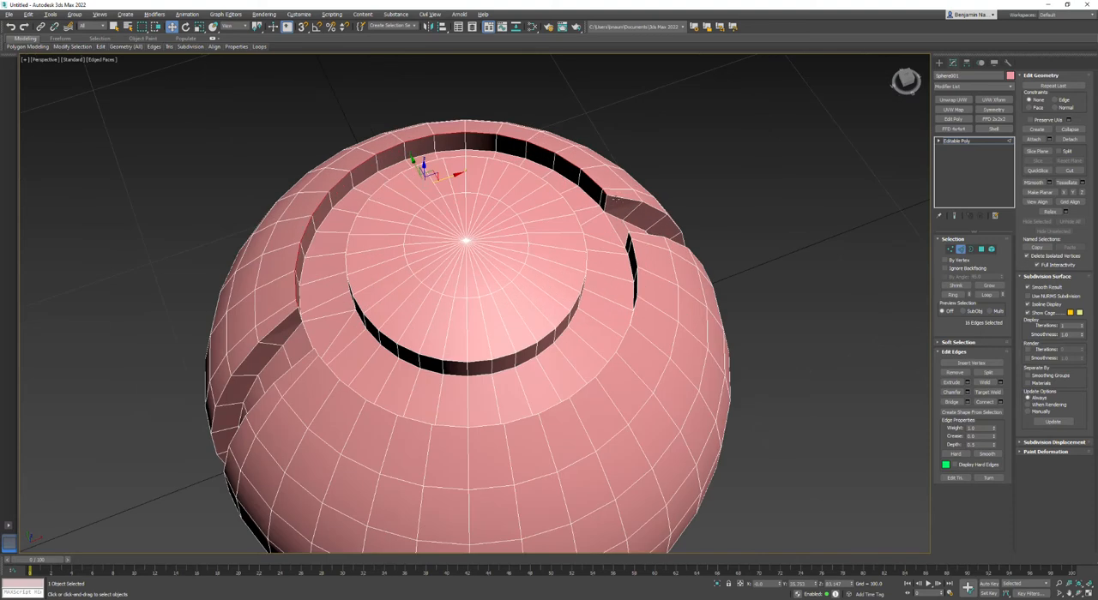
double_click(614, 200, "ctrl")
left_click(603, 199, "ctrl")
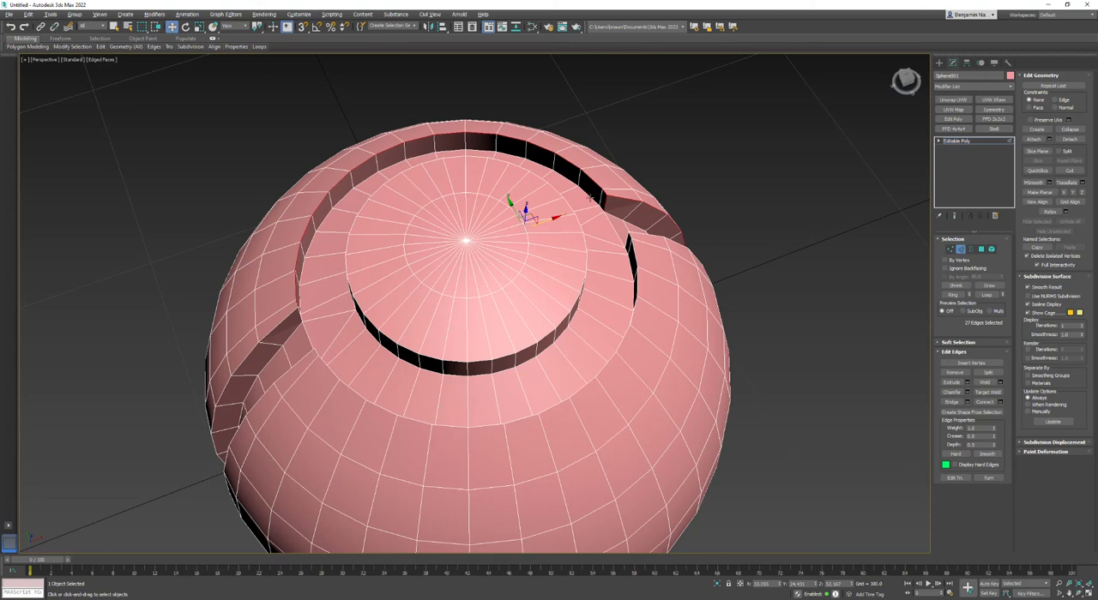
double_click(644, 235, "ctrl")
double_click(635, 252, "ctrl")
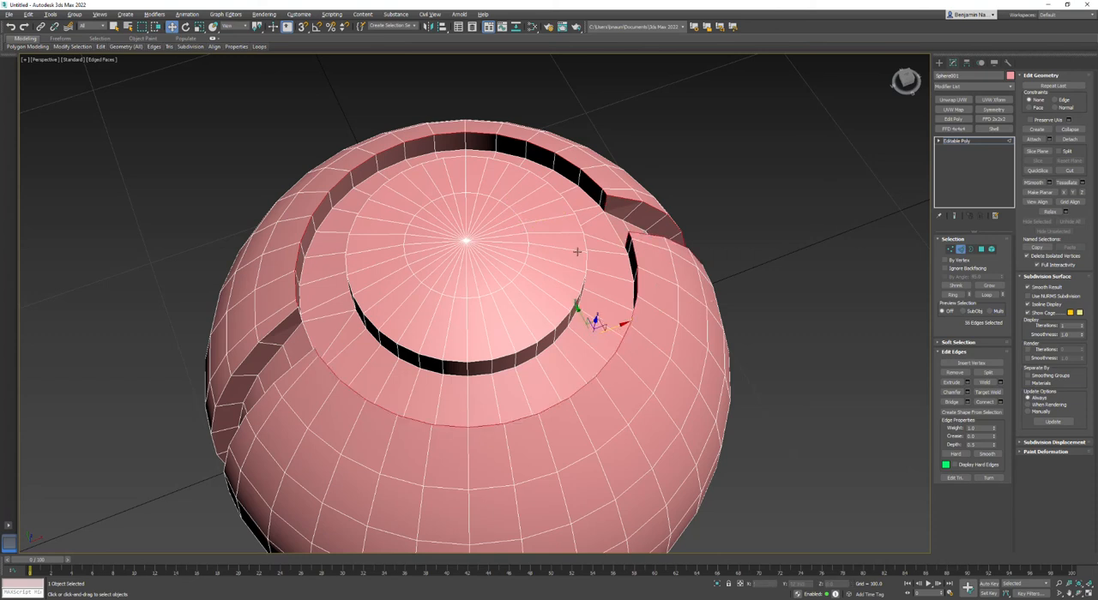
double_click(302, 360, "ctrl")
double_click(300, 327, "ctrl")
middle_click_drag(298, 317, 360, 412, "alt")
middle_click_drag(425, 283, 614, 221, "alt")
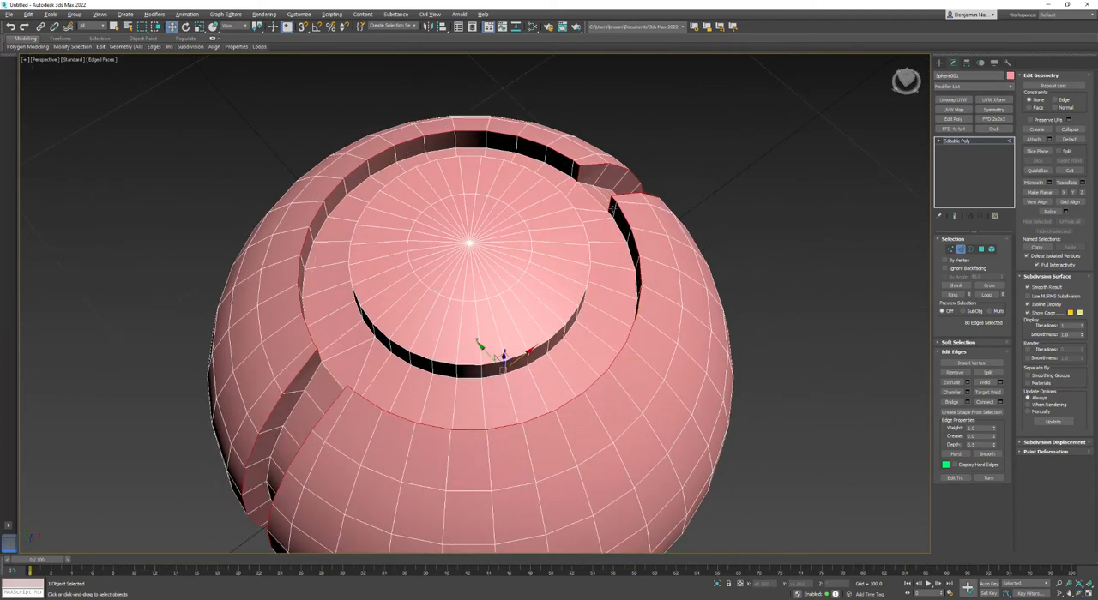
Chamfer the selected rim edges with zero segments, adjusting the chamfer amount before applying it.
left_click(968, 392)
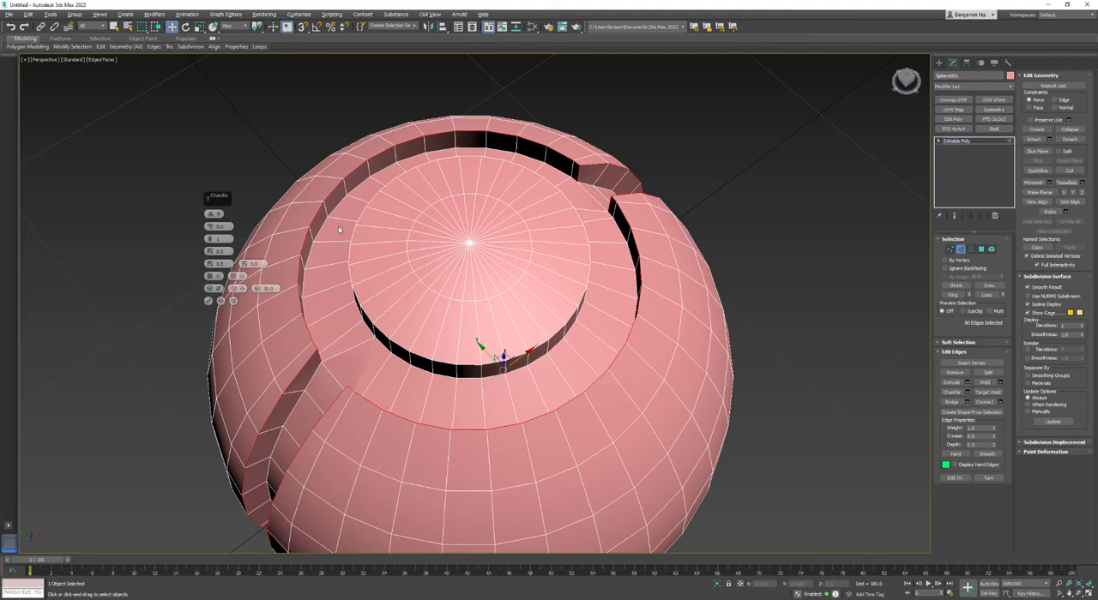
left_click_drag(229, 224, 144, 216)
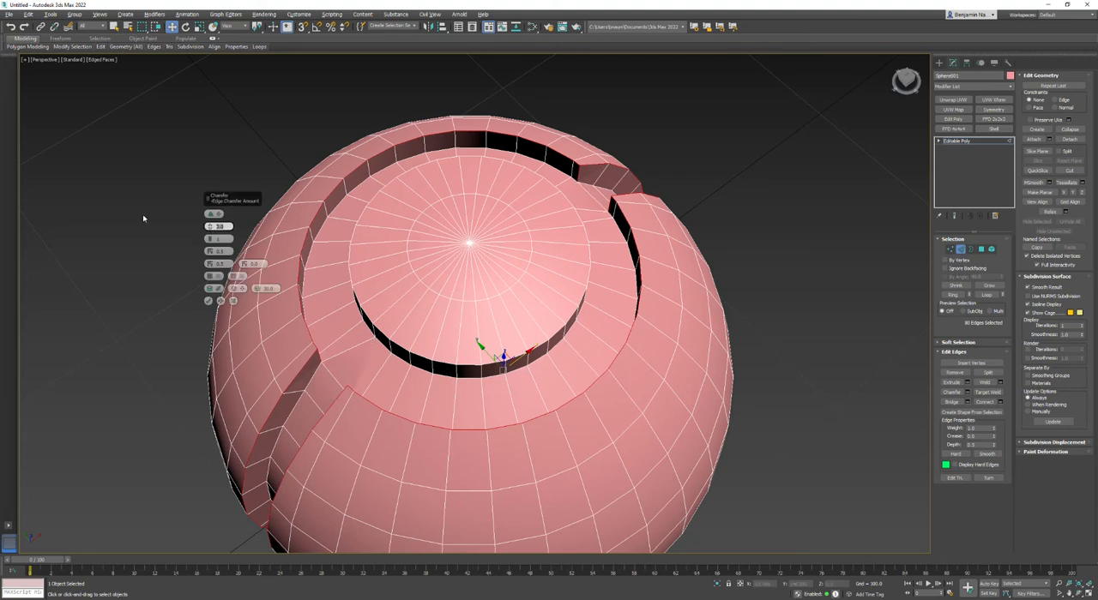
type("0.1")
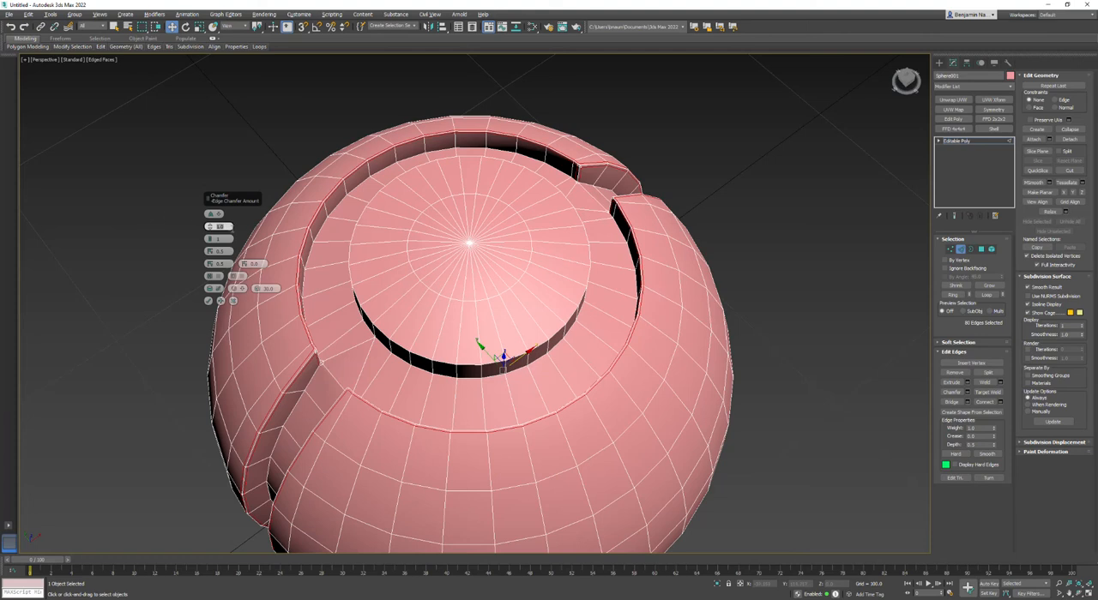
key("Return")
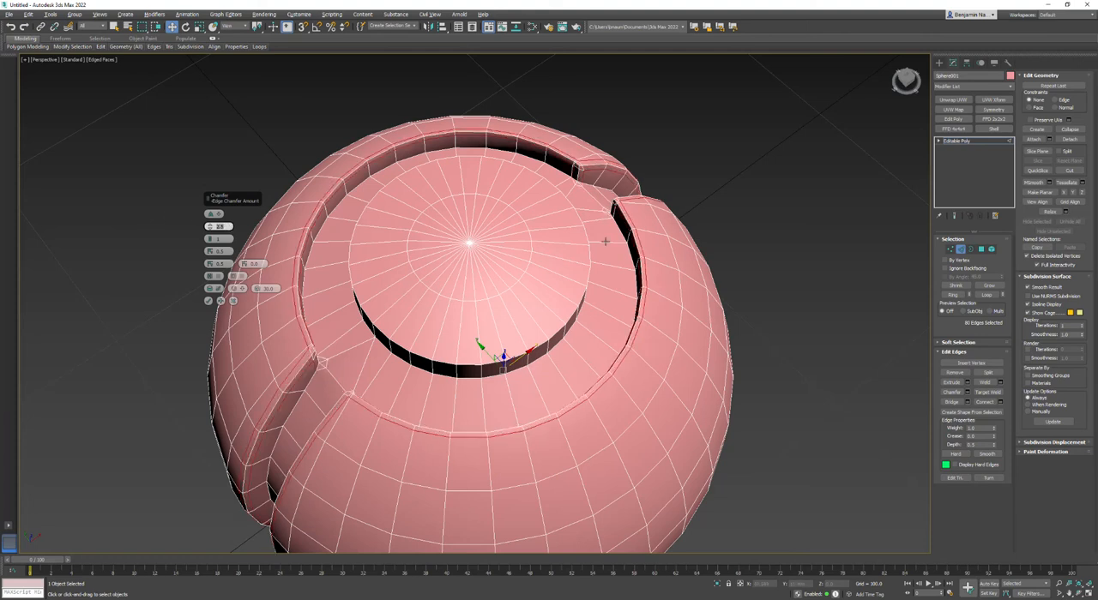
left_click(220, 241)
left_click(209, 244)
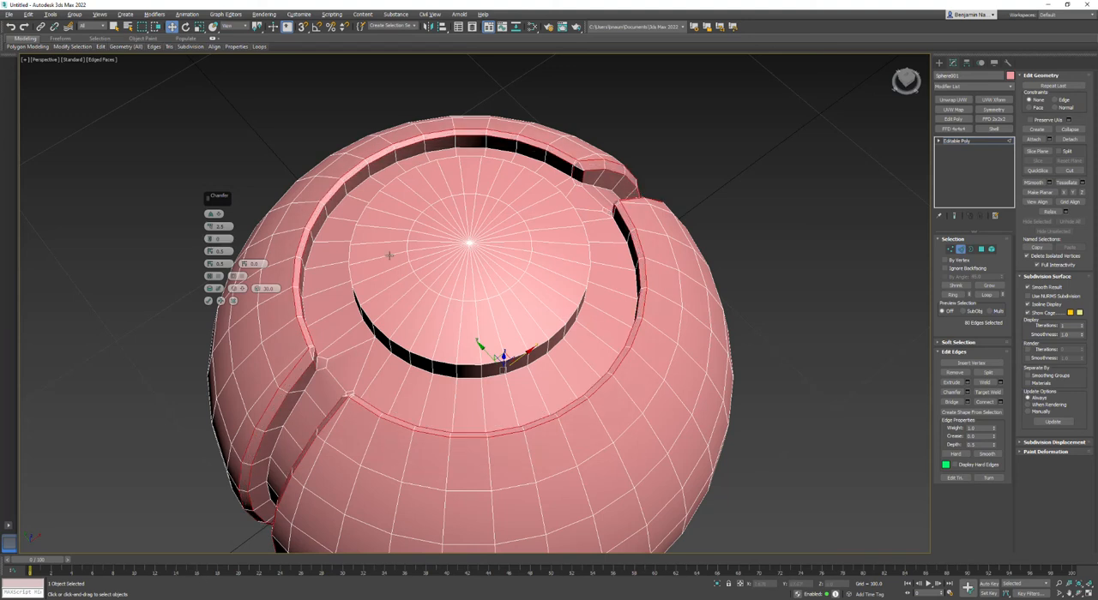
middle_click_drag(548, 240, 562, 286)
scroll(553, 262, "up", 2)
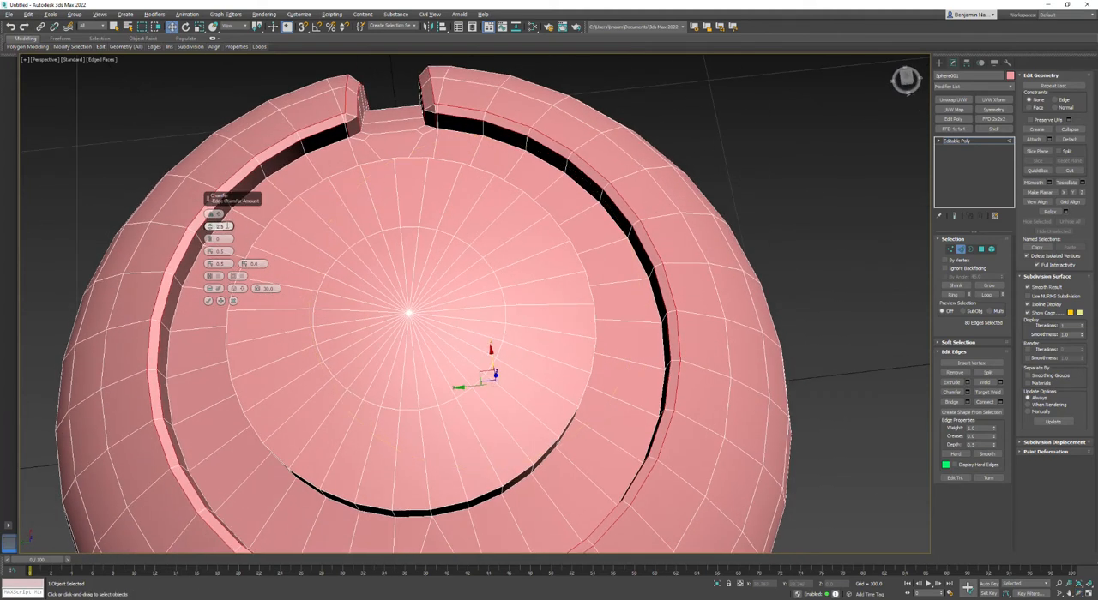
key("Return")
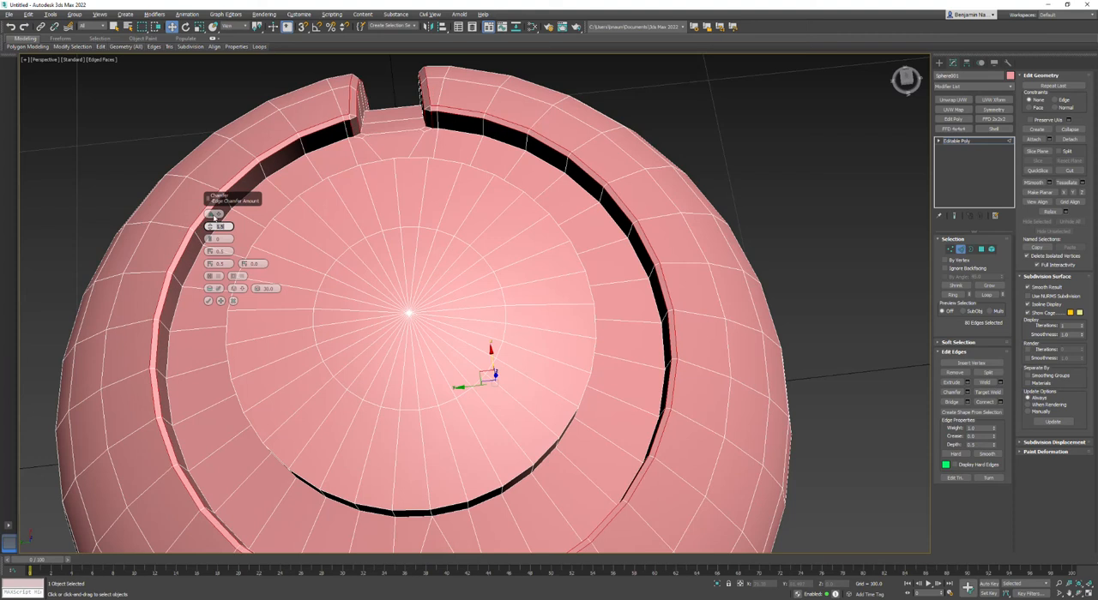
left_click(208, 301)
Target-weld the extra vertices at the junction of one side strip and the ring groove onto the adjacent corner vertices.
middle_click_drag(339, 322, 448, 340, "alt")
key("w")
scroll(284, 166, "up", 6)
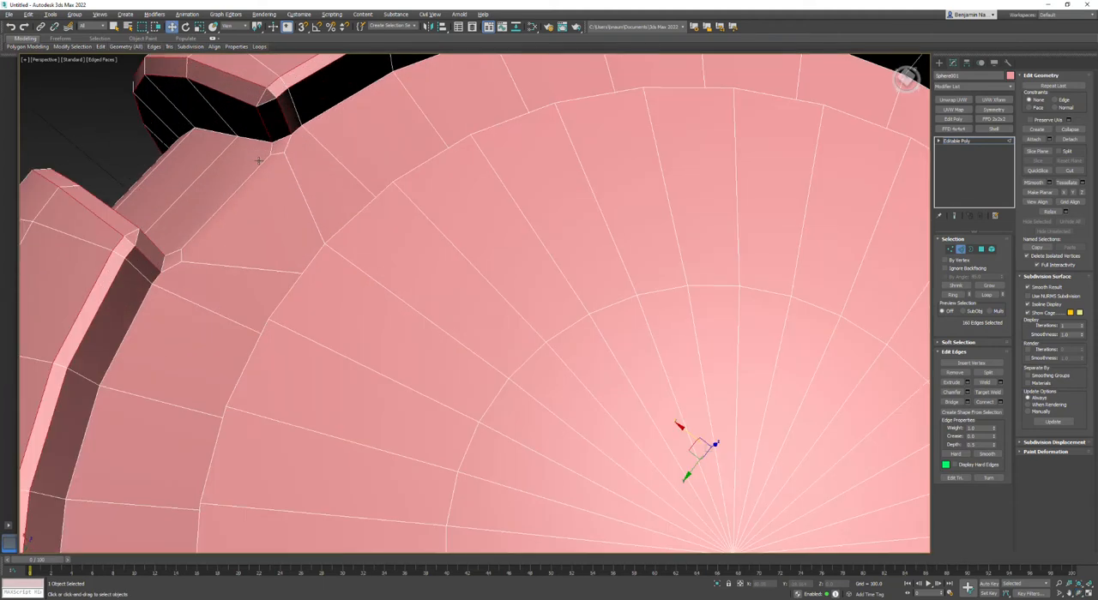
middle_click_drag(339, 207, 429, 293)
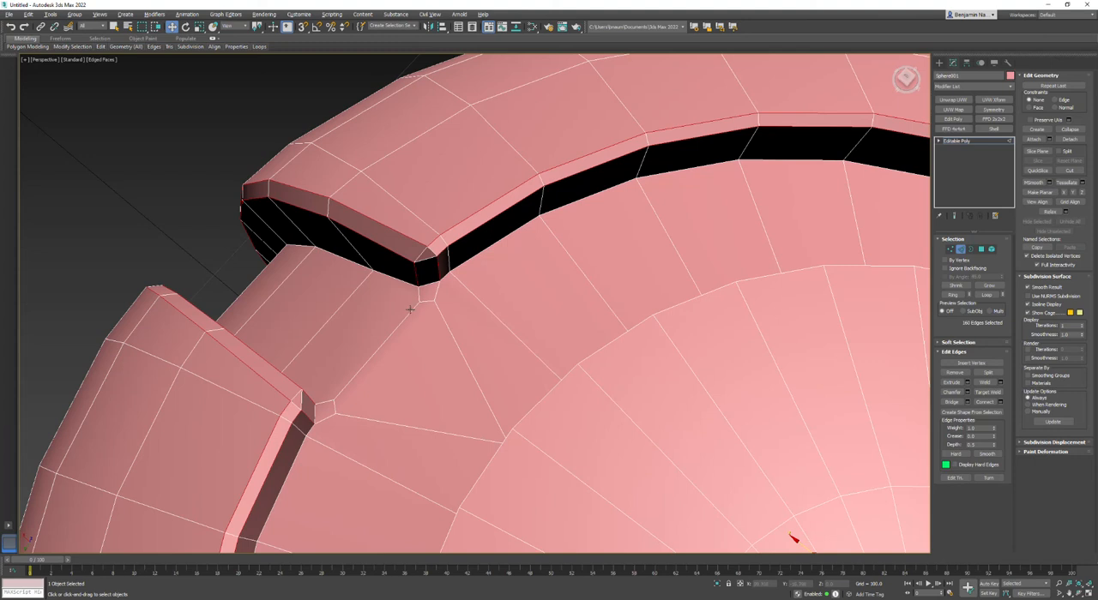
key("1")
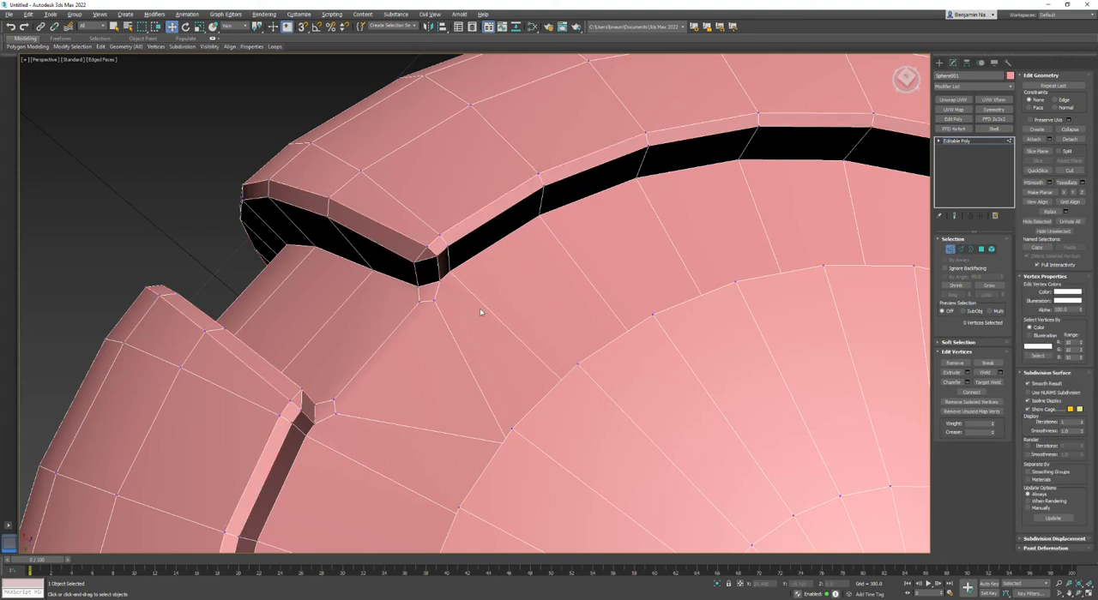
left_click(987, 382)
left_click(441, 278)
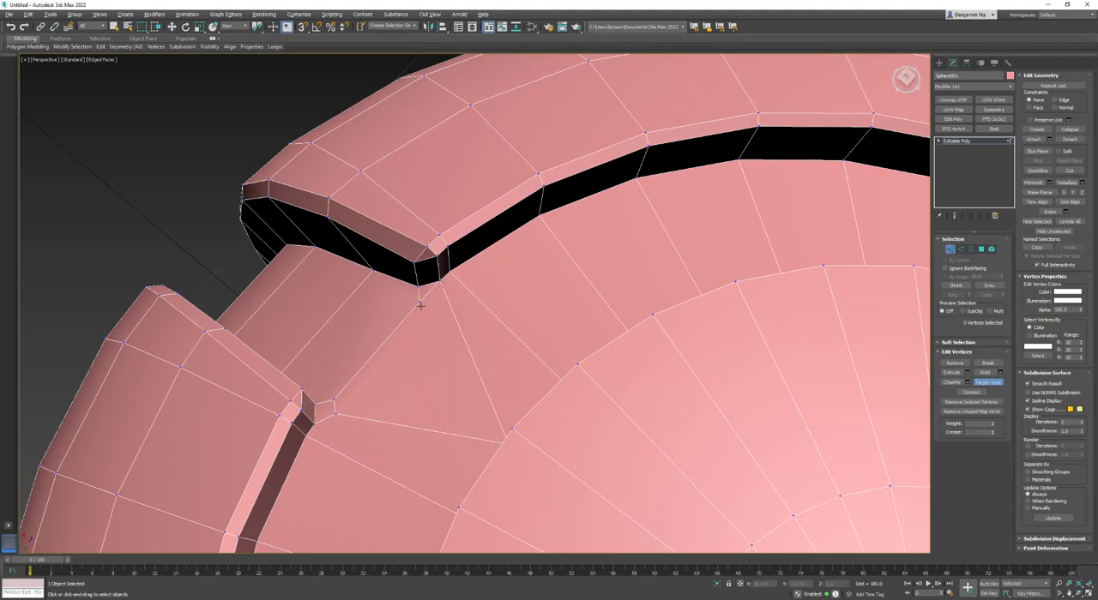
left_click_drag(420, 298, 418, 286)
left_click_drag(335, 415, 314, 424)
scroll(347, 426, "down", 5)
scroll(377, 378, "up", 5)
key("w")
Connect the two corner vertices across the mouth of the side strip with an edge.
left_click(404, 338)
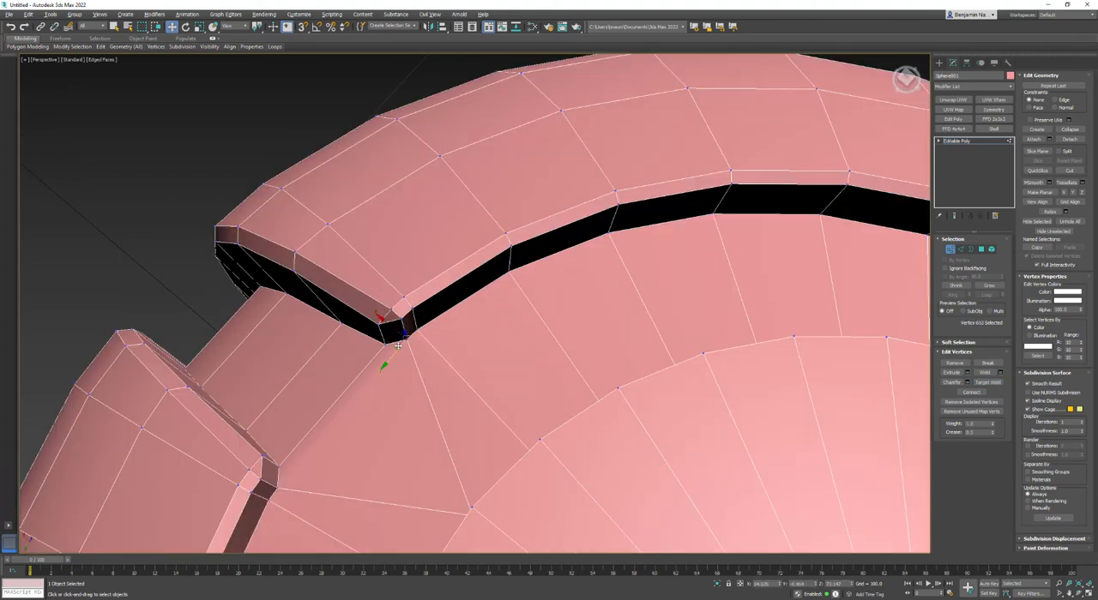
left_click(275, 487, "ctrl")
left_click(970, 393)
middle_click_drag(608, 452, 596, 376)
scroll(408, 395, "down", 4)
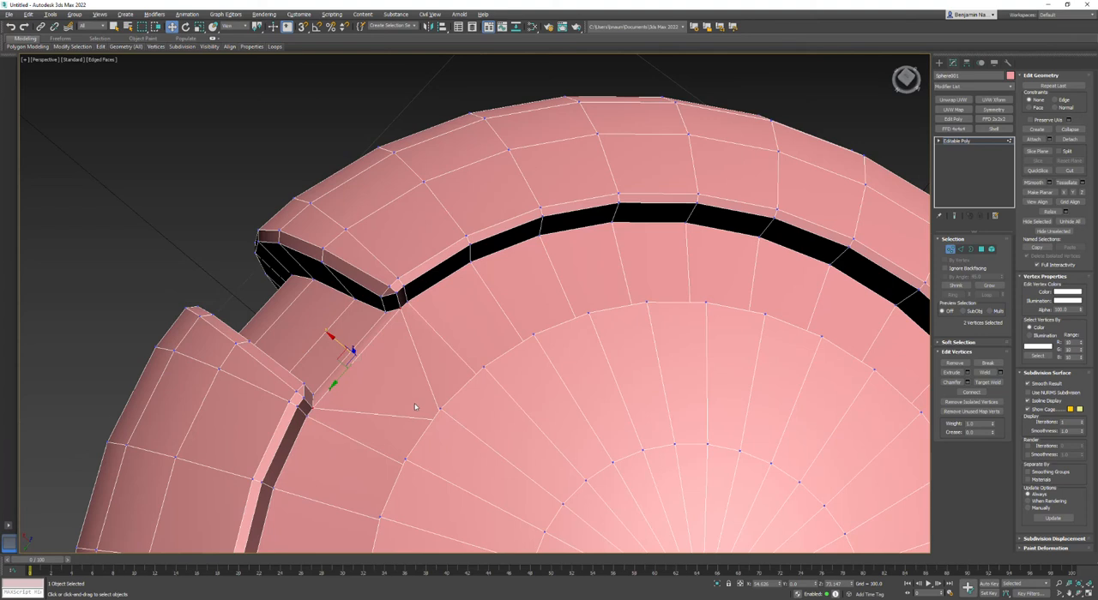
middle_click_drag(623, 525, 590, 366)
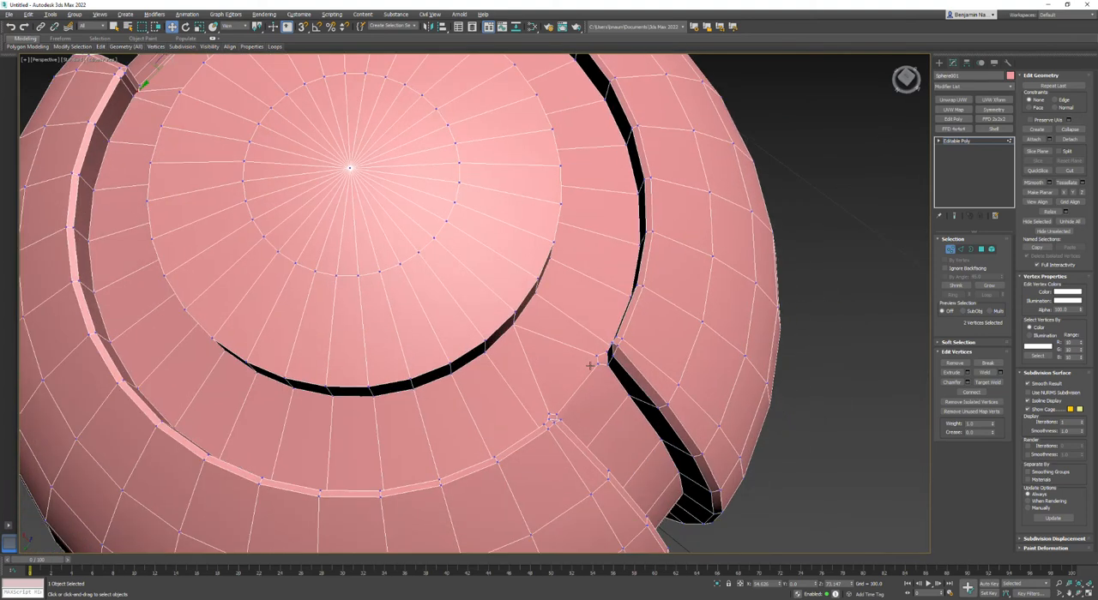
scroll(590, 364, "down", 3)
middle_click_drag(535, 322, 522, 346, "alt")
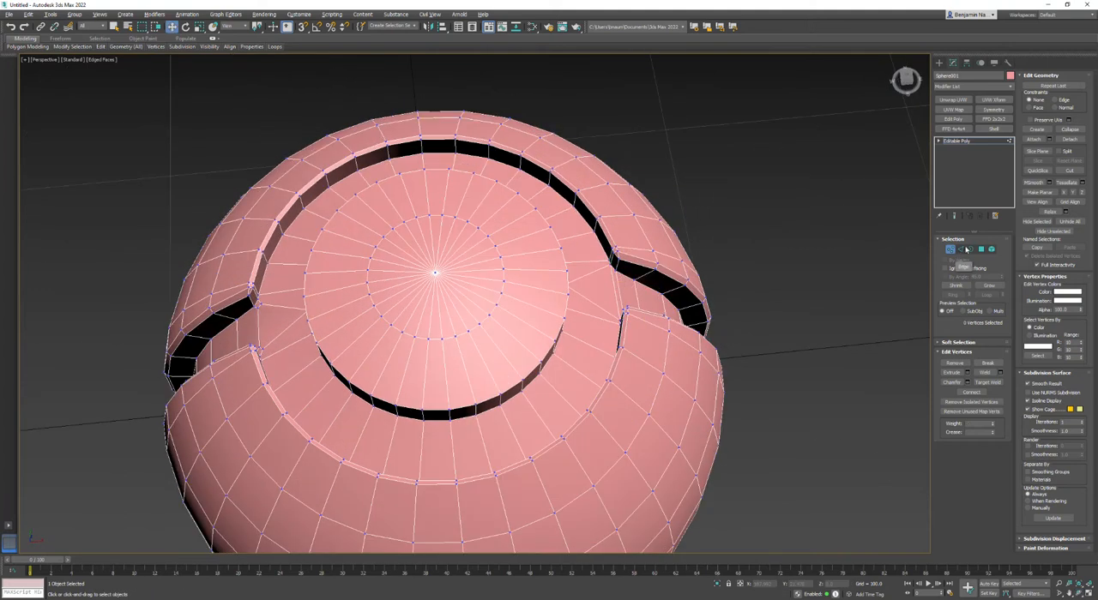
Add a Symmetry modifier to the whole sphere and mirror it across both the X and Z axes without flipping.
left_click(956, 141)
left_click(938, 142)
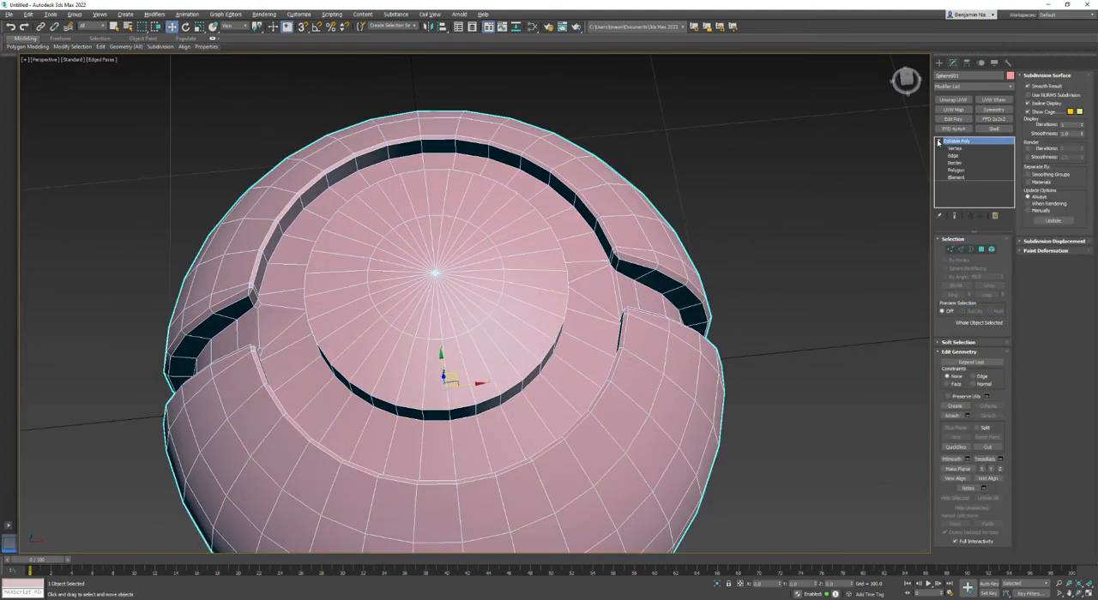
left_click(993, 109)
left_click(960, 276)
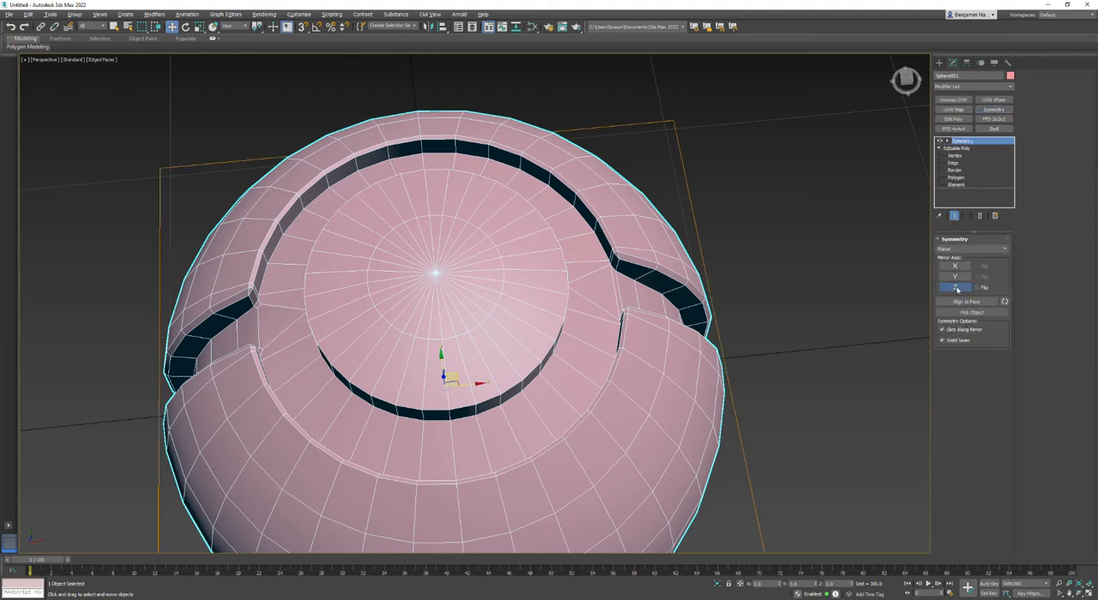
left_click(954, 266)
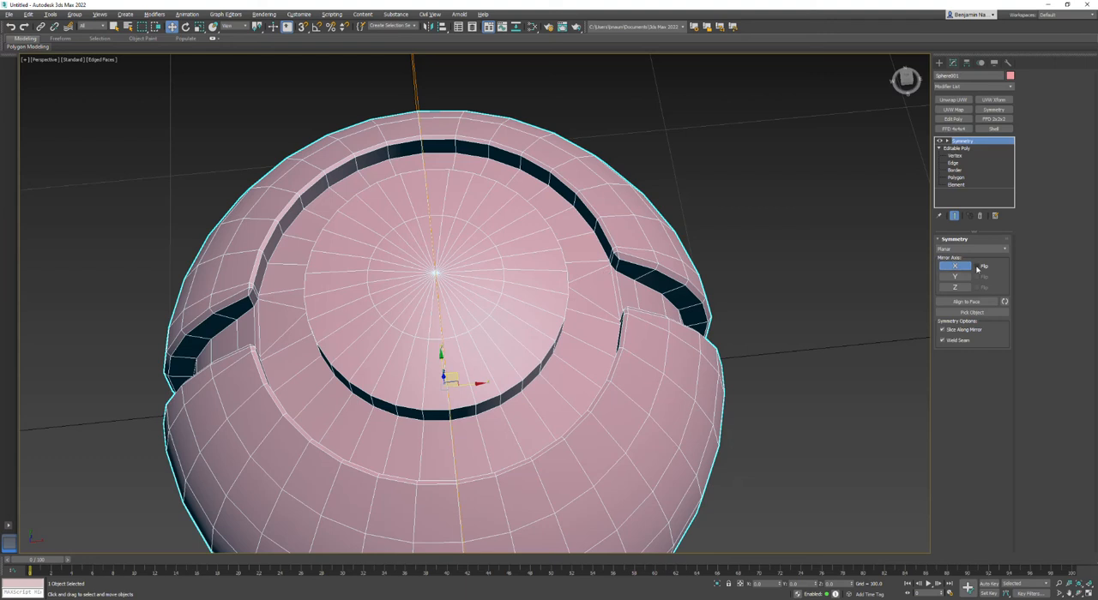
left_click(978, 266)
left_click(980, 267)
left_click(979, 267)
left_click(979, 267)
left_click(954, 288)
scroll(789, 368, "down", 5)
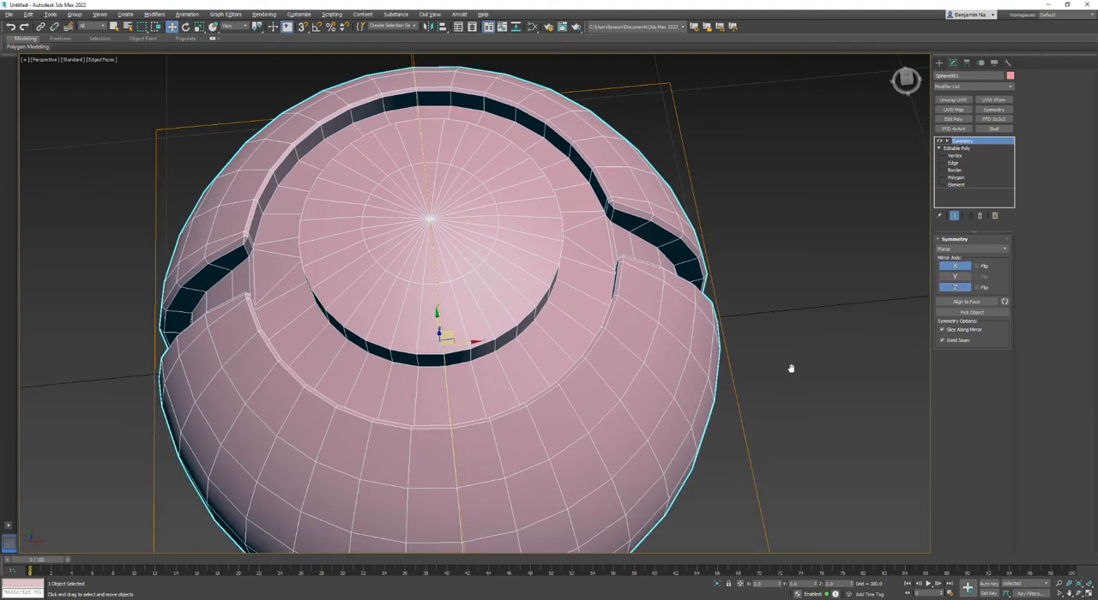
mouse_move(557, 394)
middle_mouse_down("alt")
mouse_move(561, 284)
mouse_move(564, 326)
mouse_move(544, 394)
middle_mouse_up("alt")
key("w")
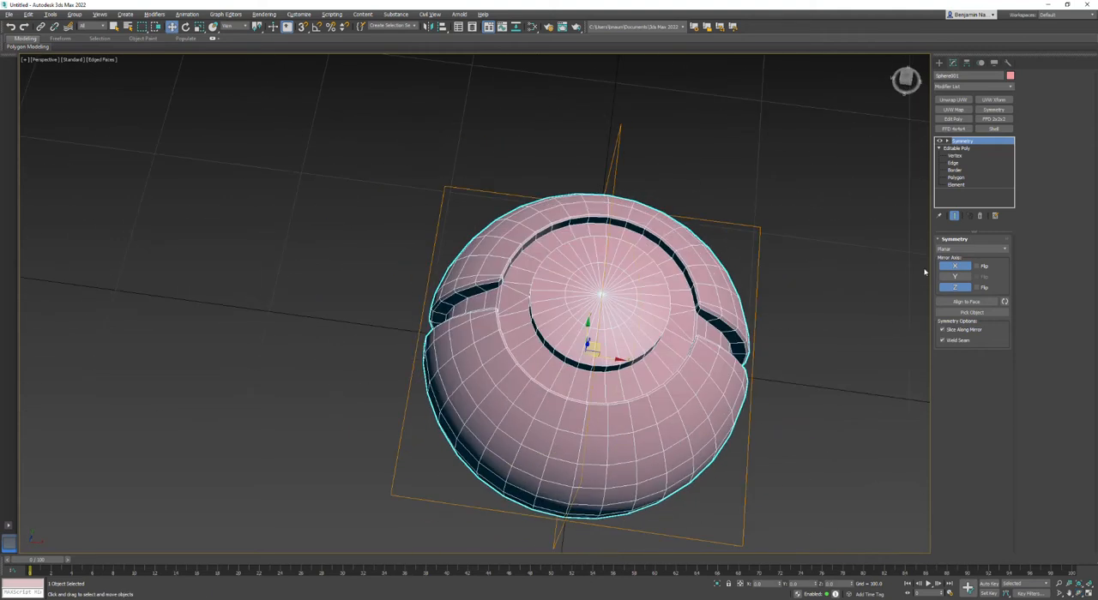
Convert the mirrored sphere to an editable poly and auto-smooth all of its polygons.
right_click(686, 245)
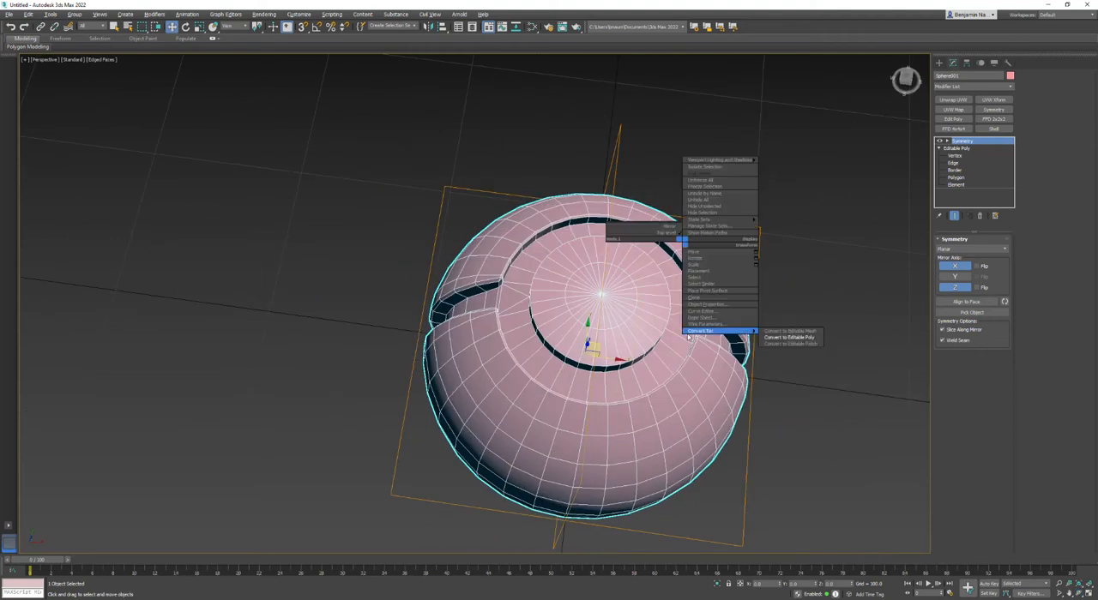
left_click(796, 337)
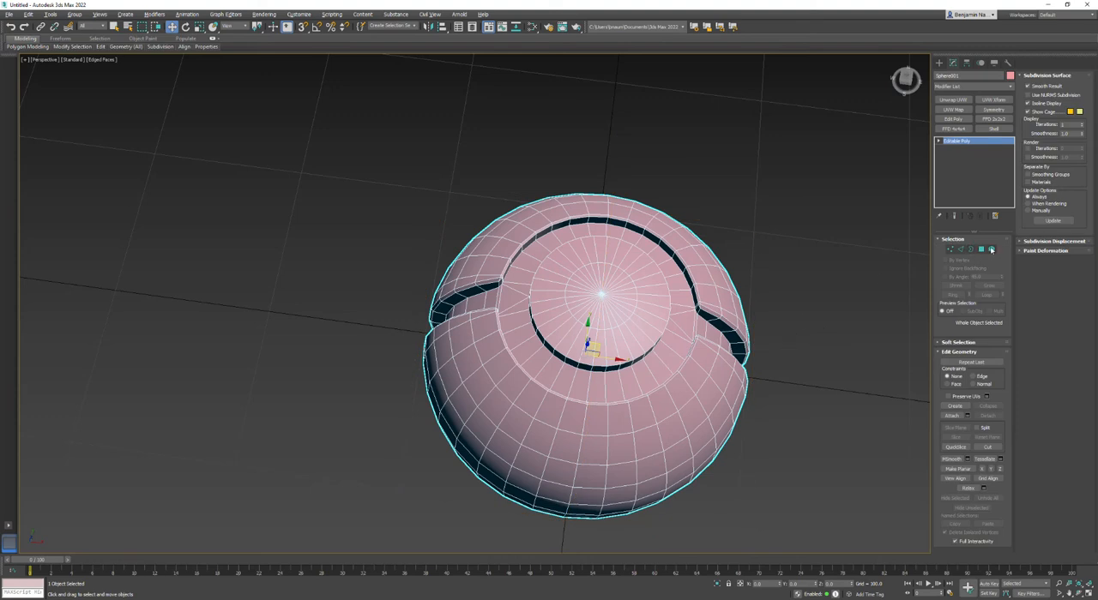
left_click(992, 250)
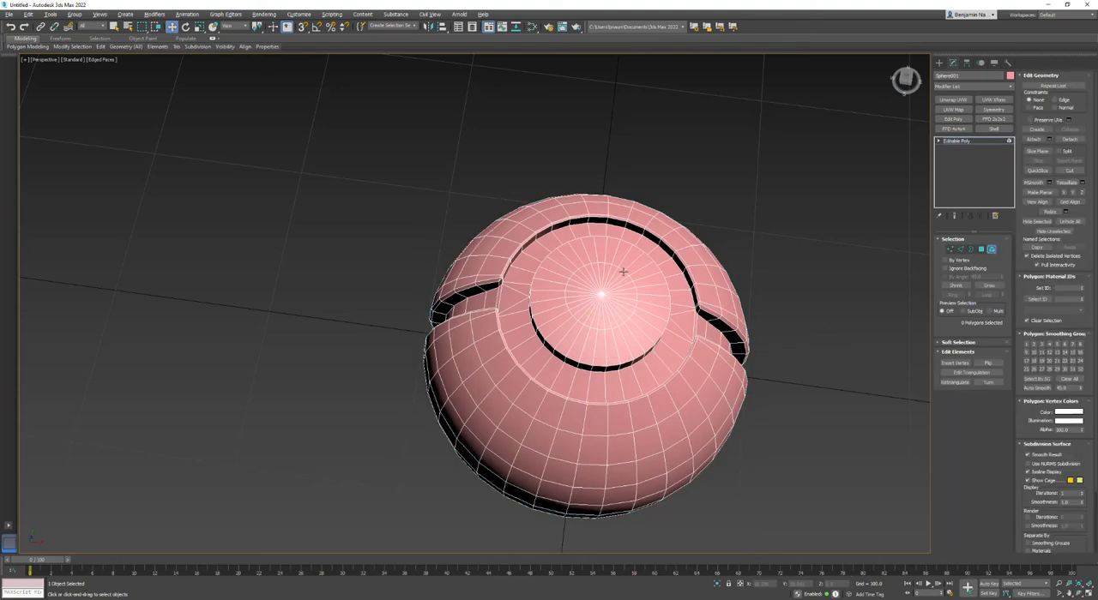
key("ctrl+a")
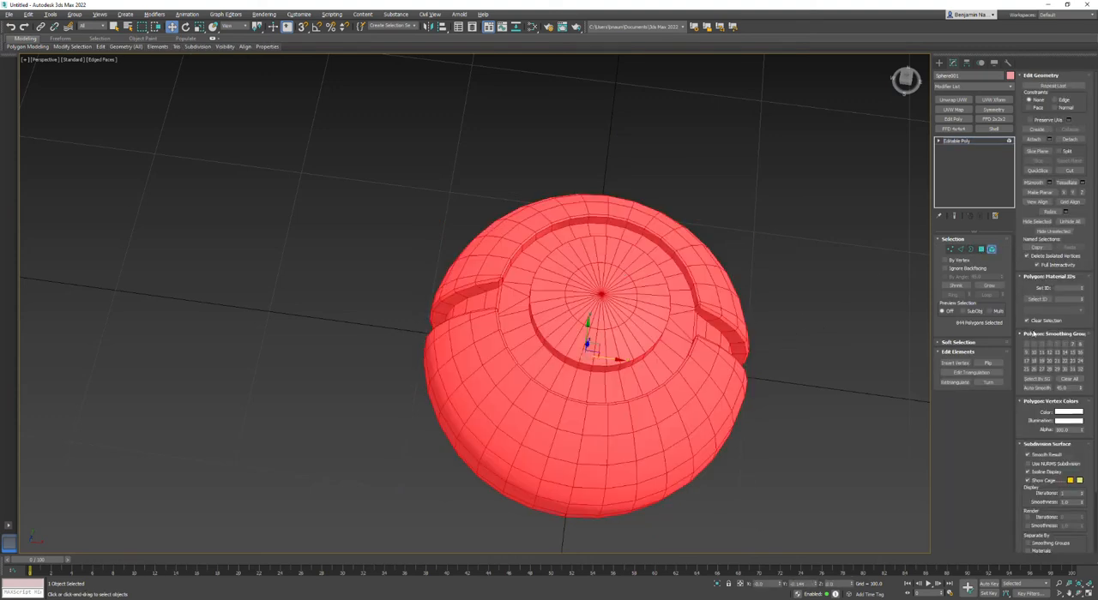
left_click(1033, 387)
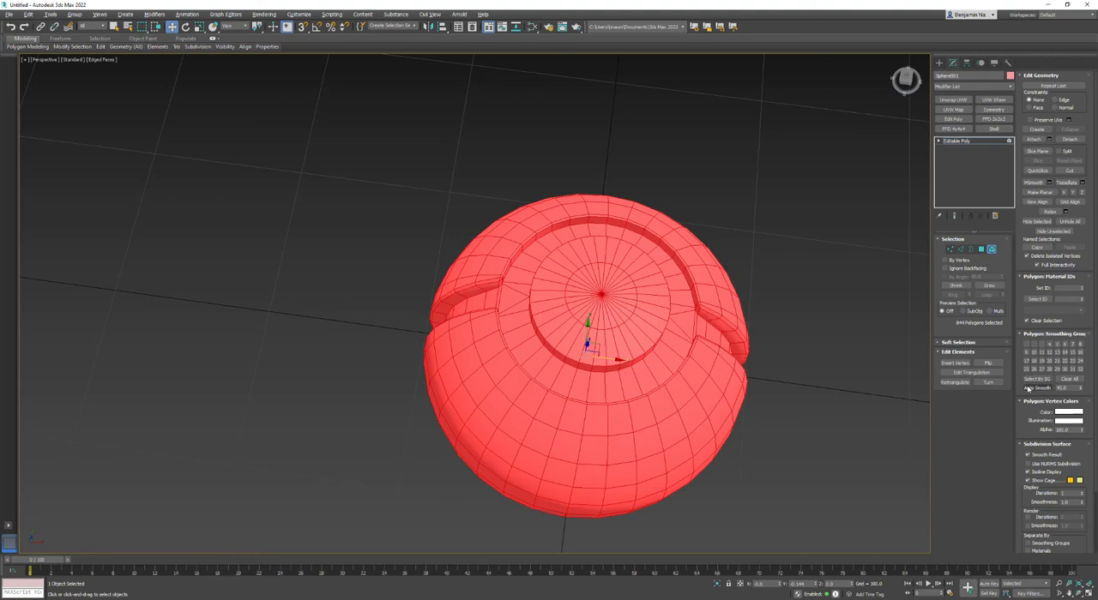
left_click(872, 396)
Hide the edged-faces wireframe, inspect the smoothed sphere and return to object level.
mouse_move(565, 377)
middle_mouse_down("alt")
mouse_move(565, 334)
mouse_move(610, 320)
mouse_move(617, 355)
mouse_move(591, 455)
mouse_move(585, 378)
middle_mouse_up("alt")
key("F4")
middle_click_drag(549, 343, 611, 278, "alt")
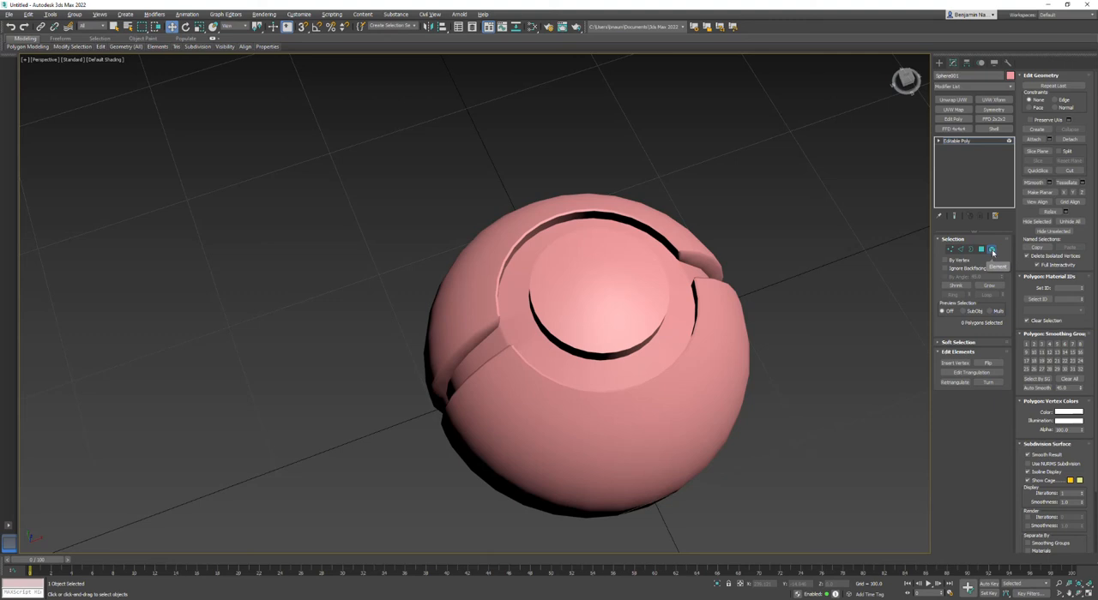
left_click(991, 250)
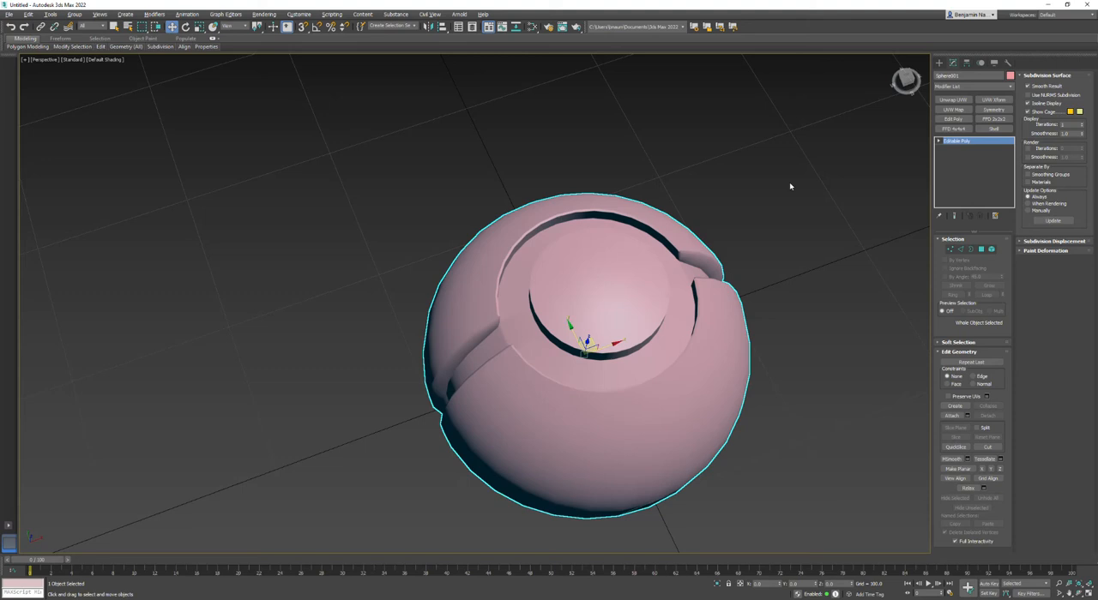
Open the Slate Material Editor and place its window beside the sphere.
left_click(264, 14)
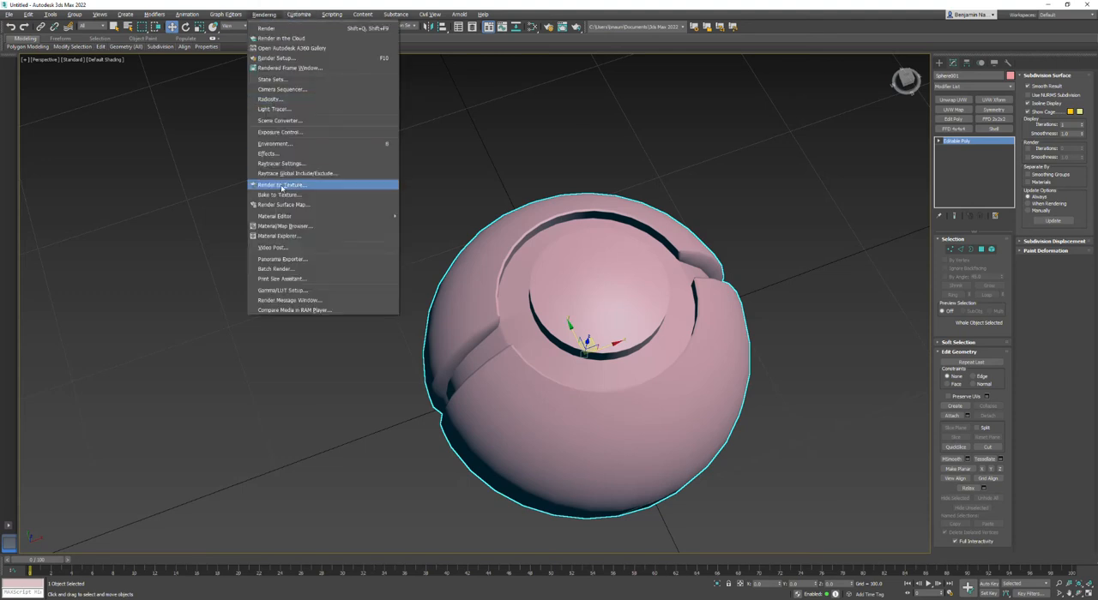
mouse_move(279, 217)
left_click(402, 221)
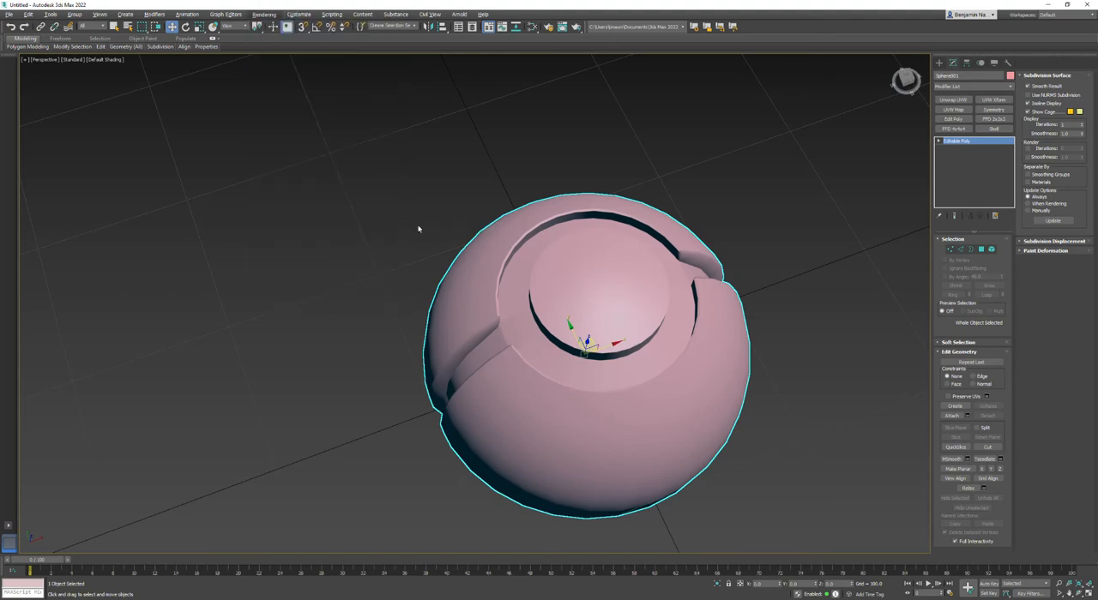
left_click_drag(413, 98, 321, 83)
Check which renderer is active in the render settings and close them.
left_click(264, 14)
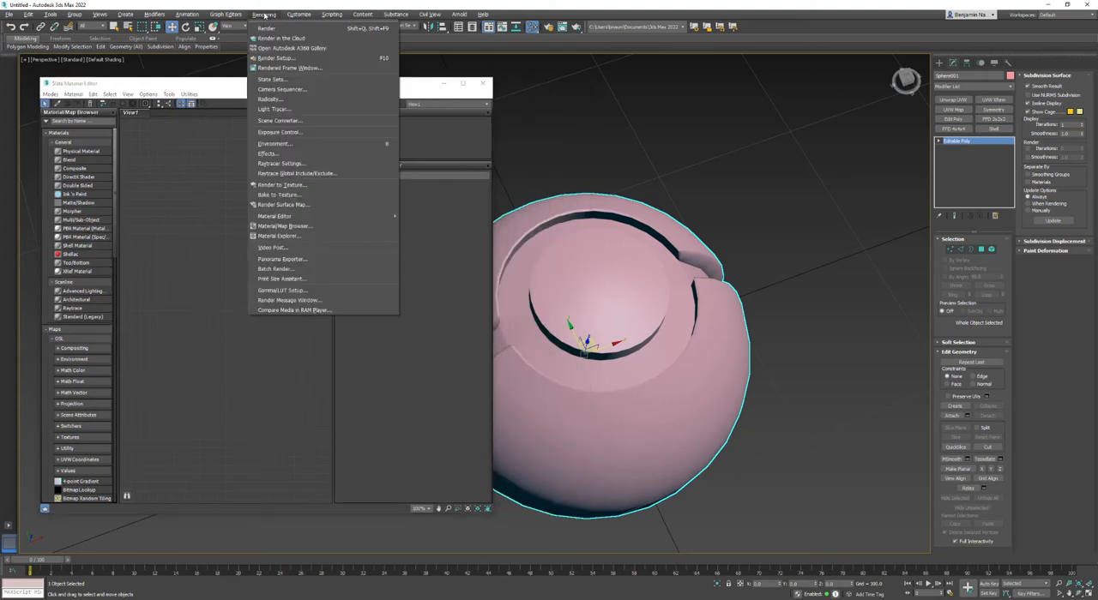
left_click(275, 60)
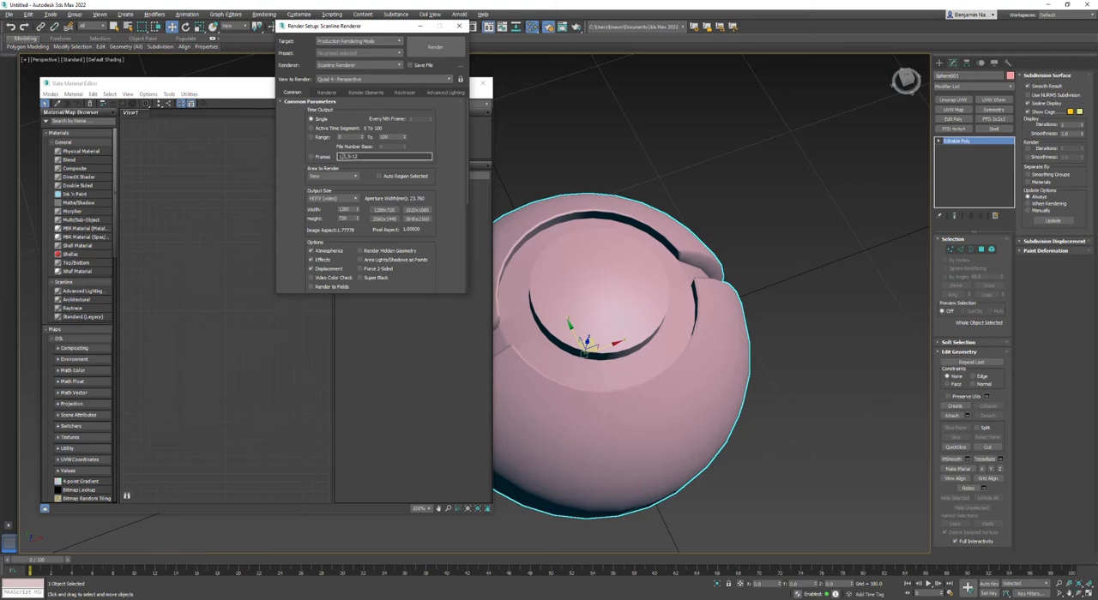
left_click(459, 26)
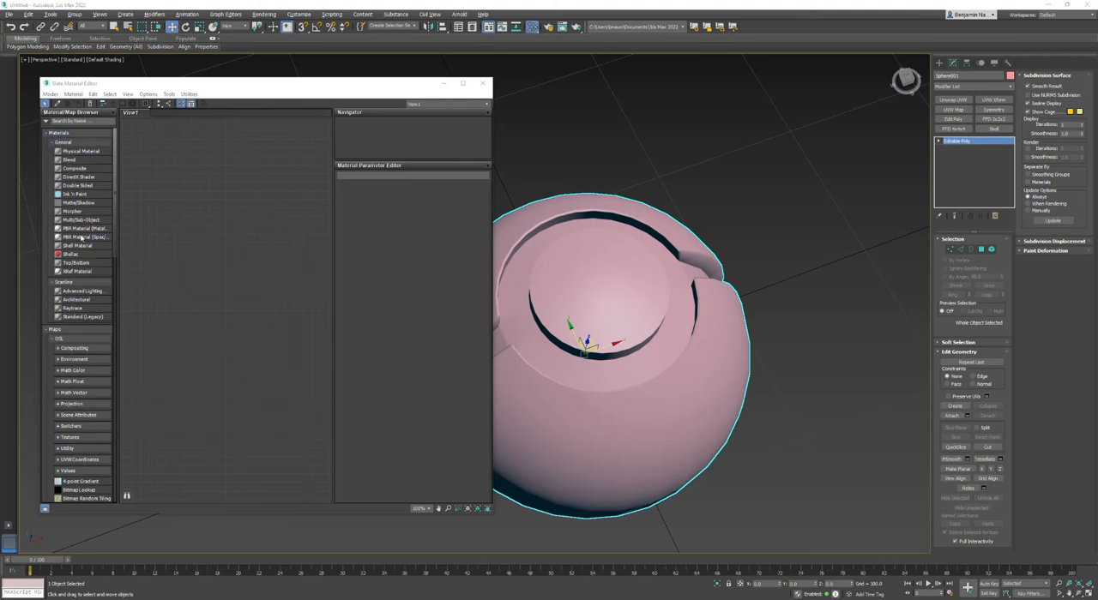
Add a Multi/Sub-Object material node to the material view.
left_click_drag(72, 223, 290, 223)
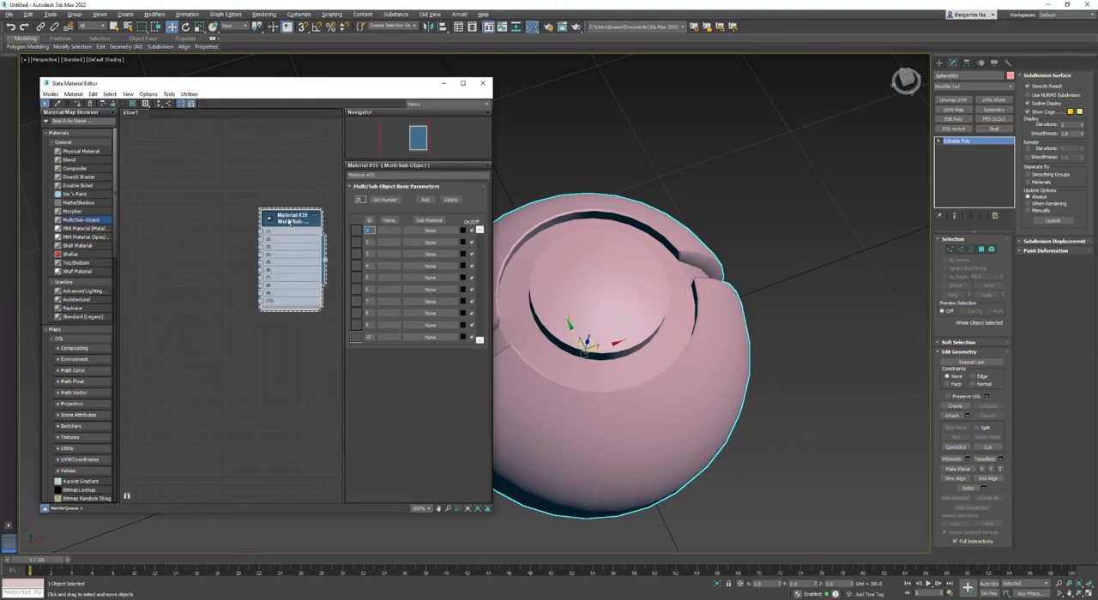
left_click(52, 283)
left_click(52, 283)
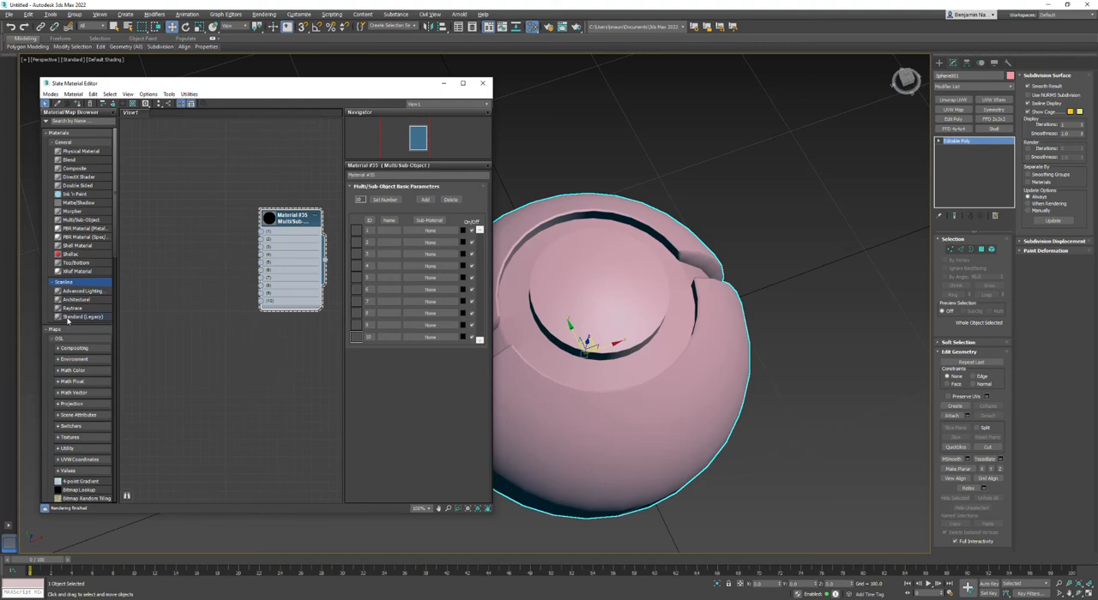
left_click(51, 283)
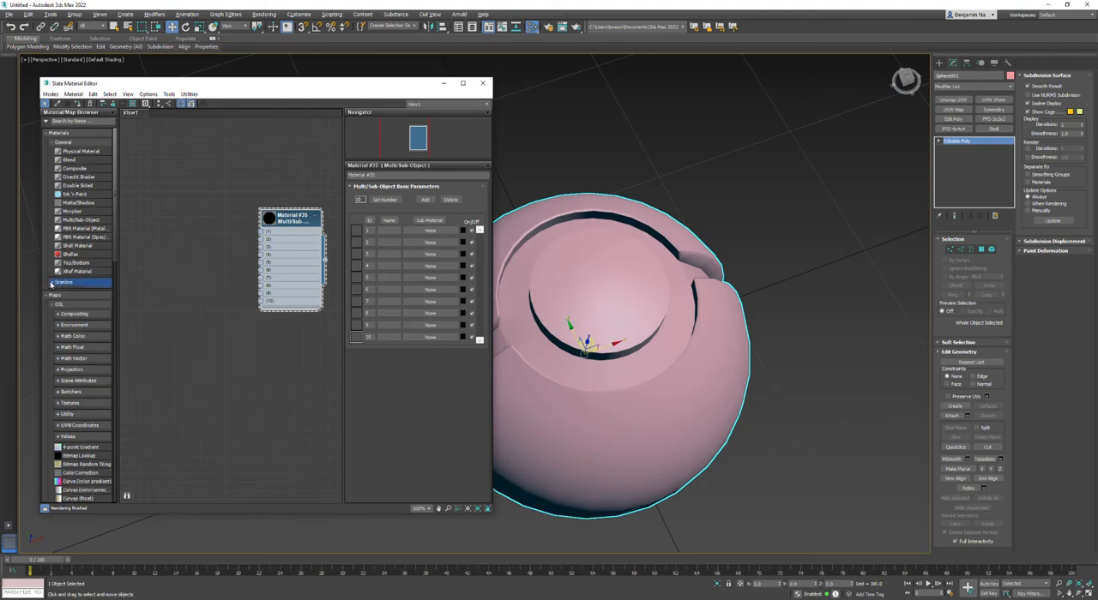
left_click(52, 284)
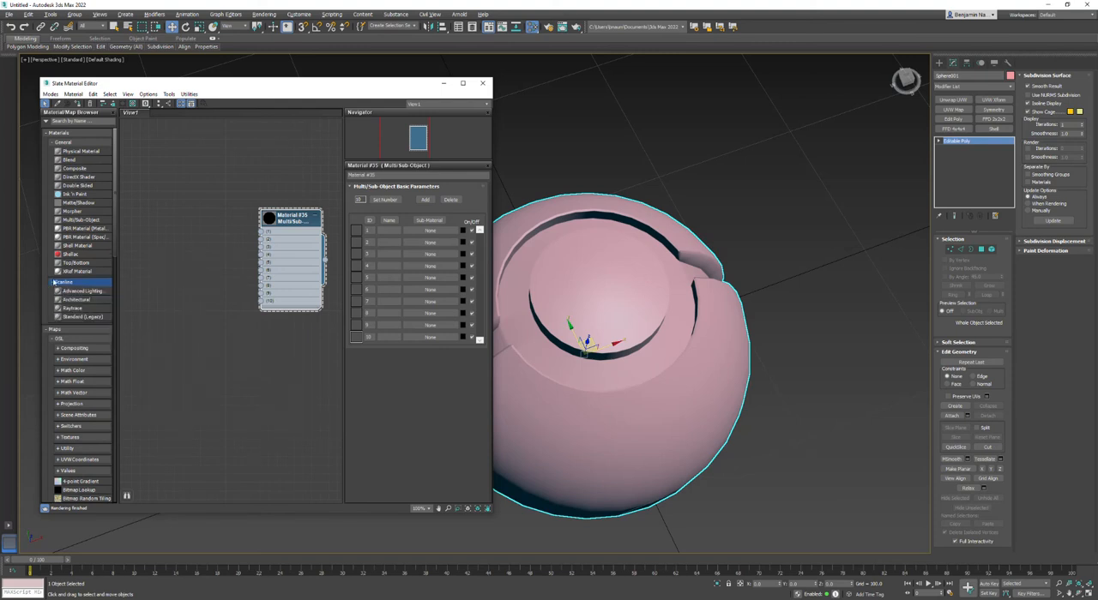
left_click(52, 283)
left_click(53, 284)
left_click(79, 144)
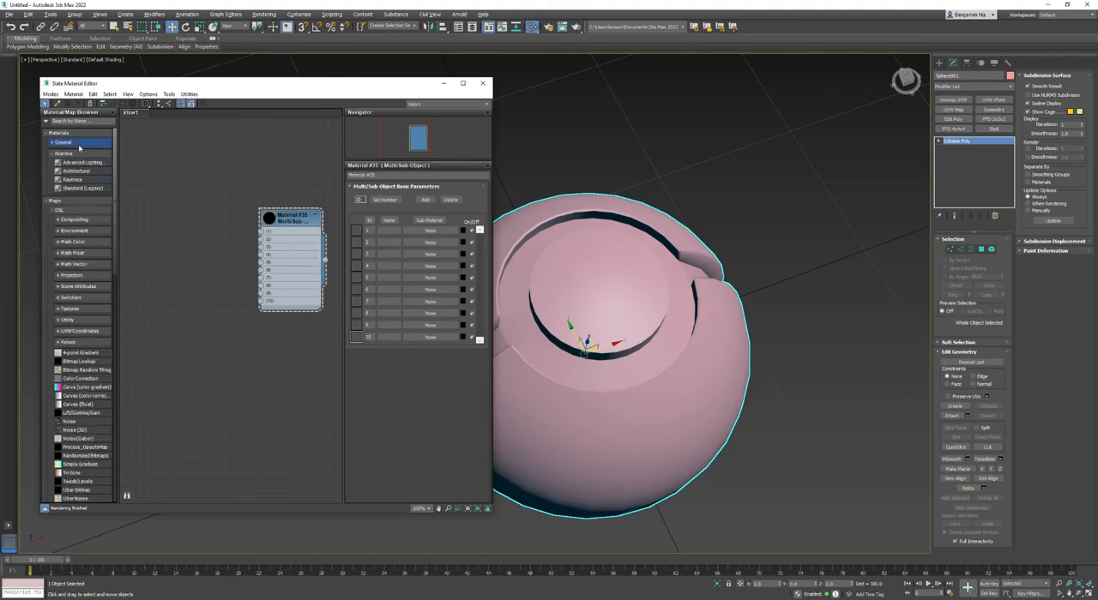
left_click(53, 143)
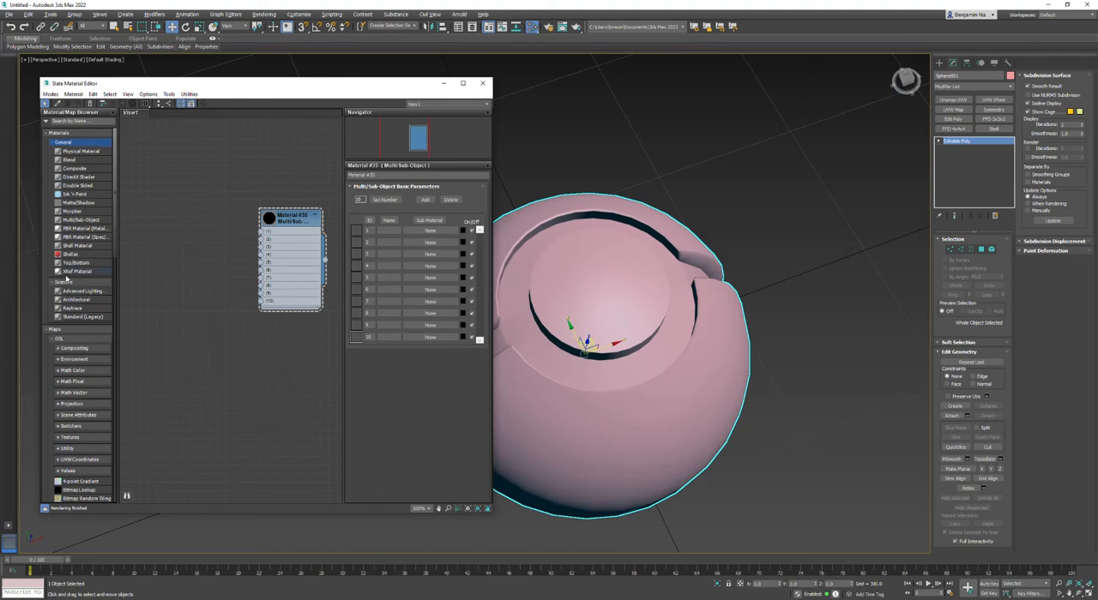
Add three Standard (Legacy) material nodes beside the Multi/Sub-Object node and collapse them.
left_click_drag(86, 317, 170, 194)
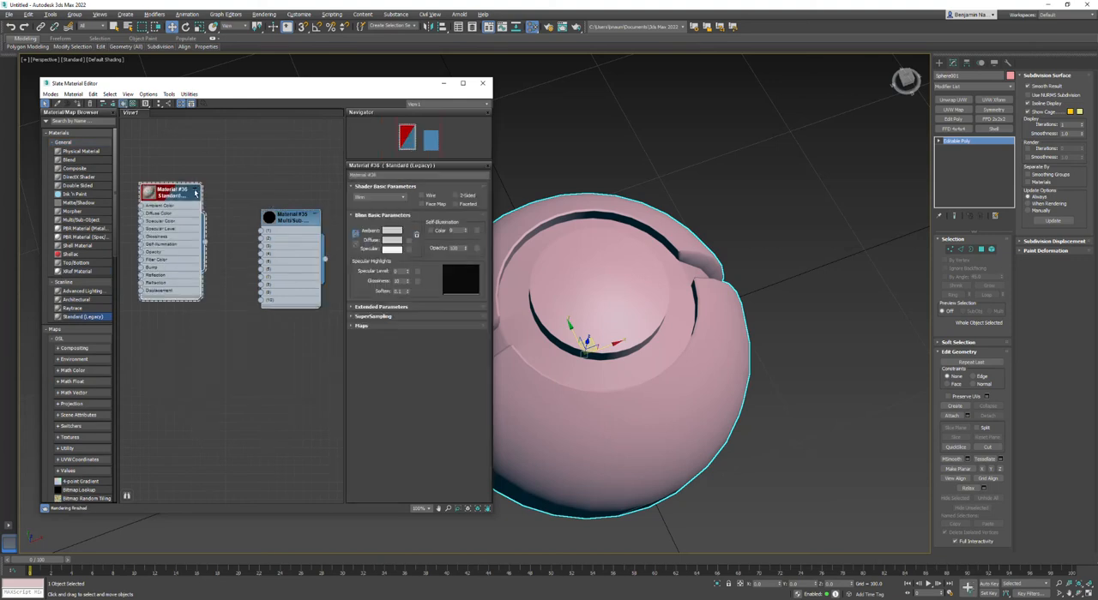
left_click(196, 191)
scroll(211, 225, "up", 1)
left_click_drag(172, 192, 201, 201)
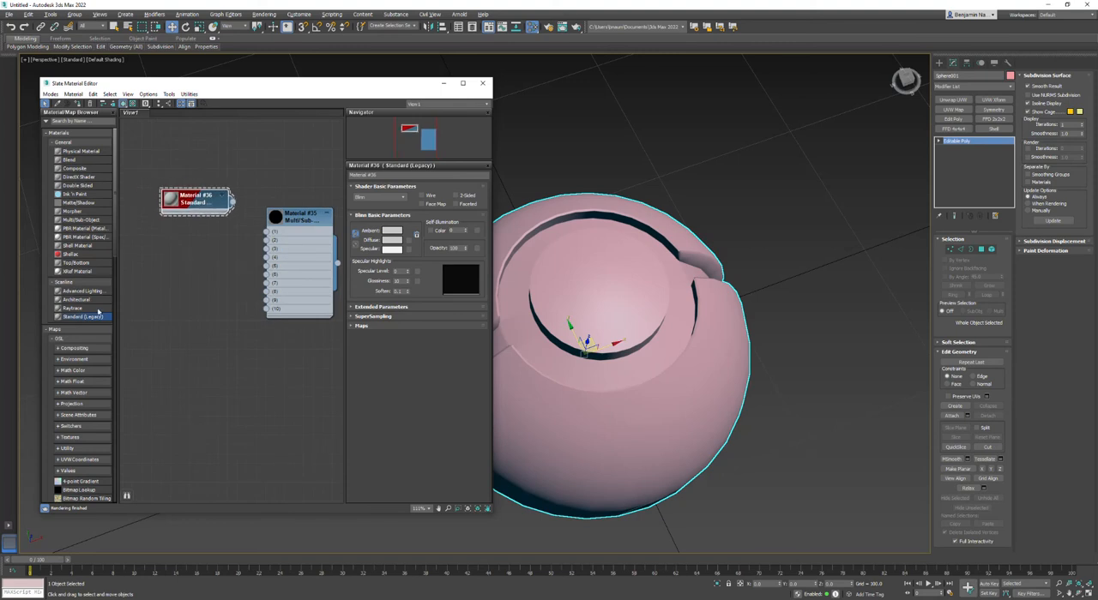
left_click_drag(176, 281, 187, 260)
left_click_drag(86, 318, 214, 296)
left_click(211, 254)
left_click(213, 292)
Wire the three Standard materials into slots 1, 2 and 3 of the Multi/Sub-Object material.
left_click_drag(233, 202, 267, 232)
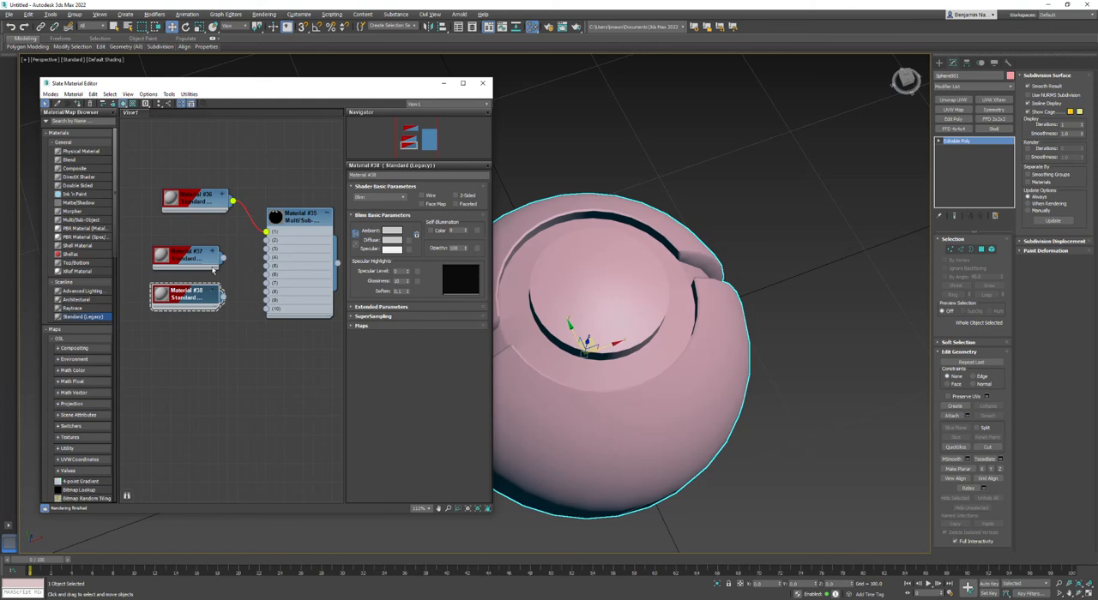
mouse_move(261, 246)
left_mouse_down()
mouse_move(249, 250)
mouse_move(268, 242)
left_mouse_up()
left_click_drag(261, 265, 267, 249)
Set the number of materials in the Multi/Sub-Object material to 3.
double_click(305, 221)
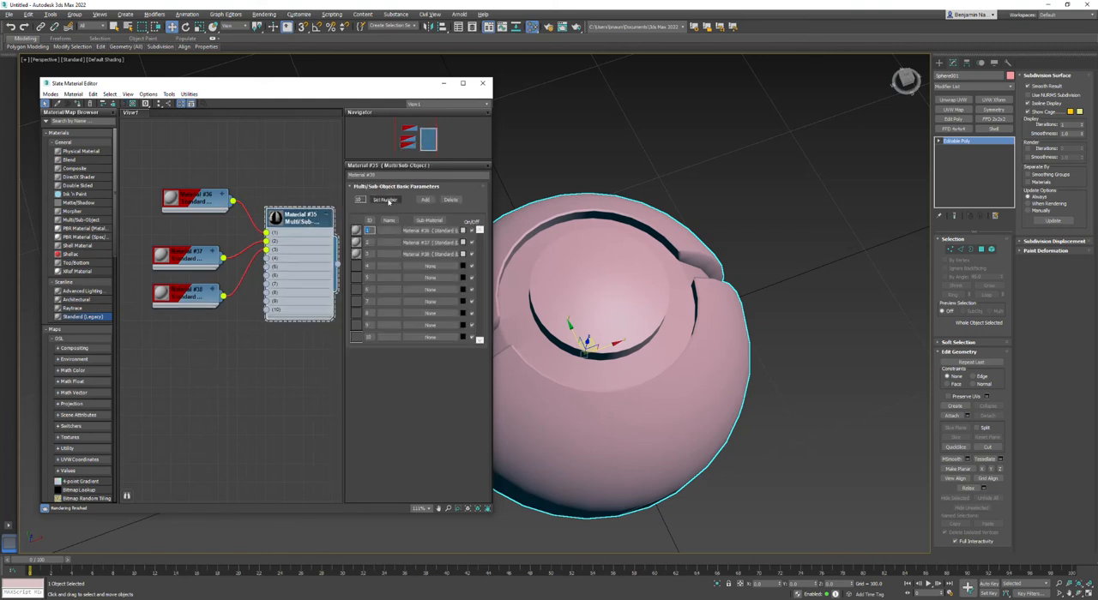
double_click(199, 204)
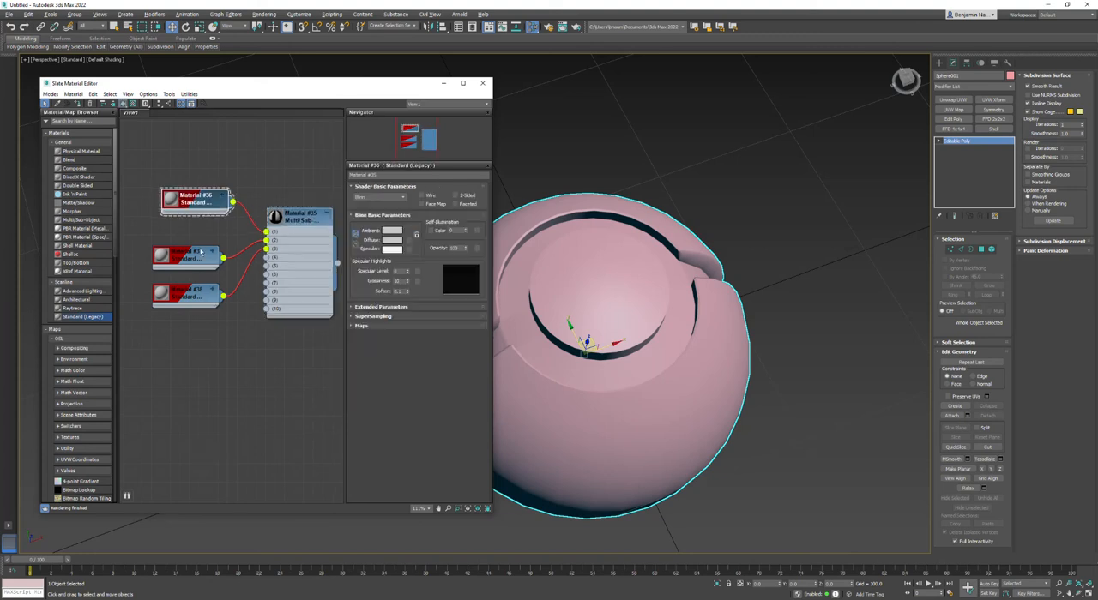
left_click(215, 254)
double_click(301, 219)
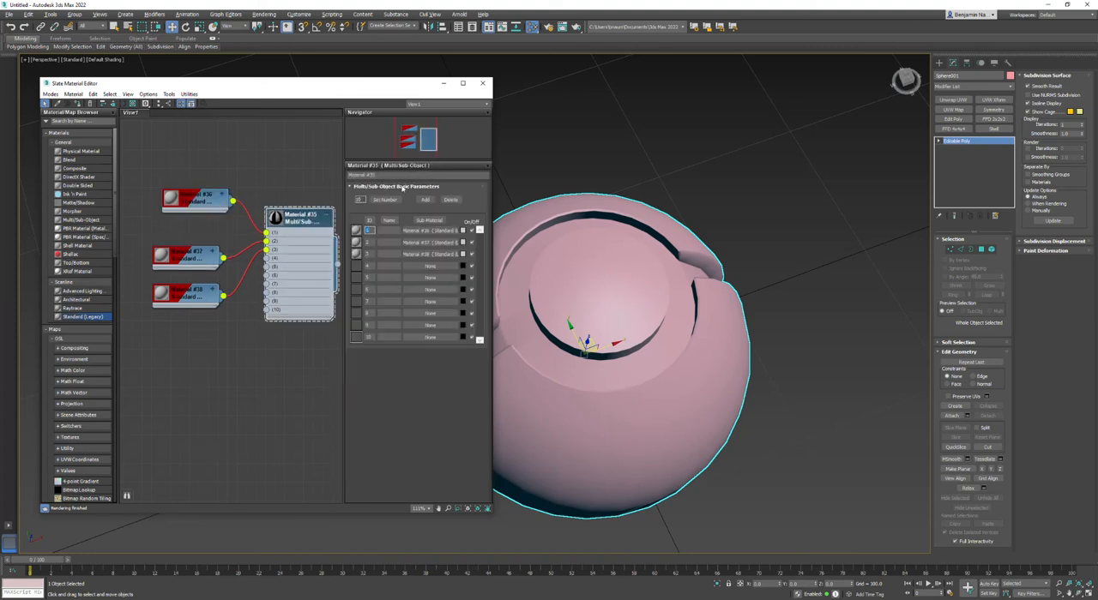
left_click(383, 200)
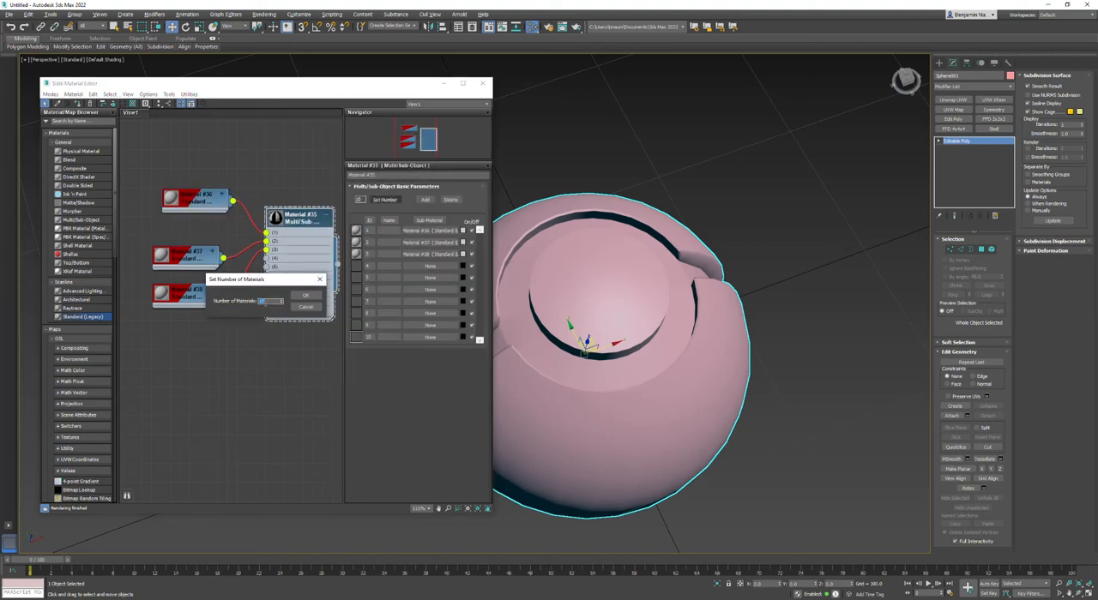
type("3")
left_click(306, 296)
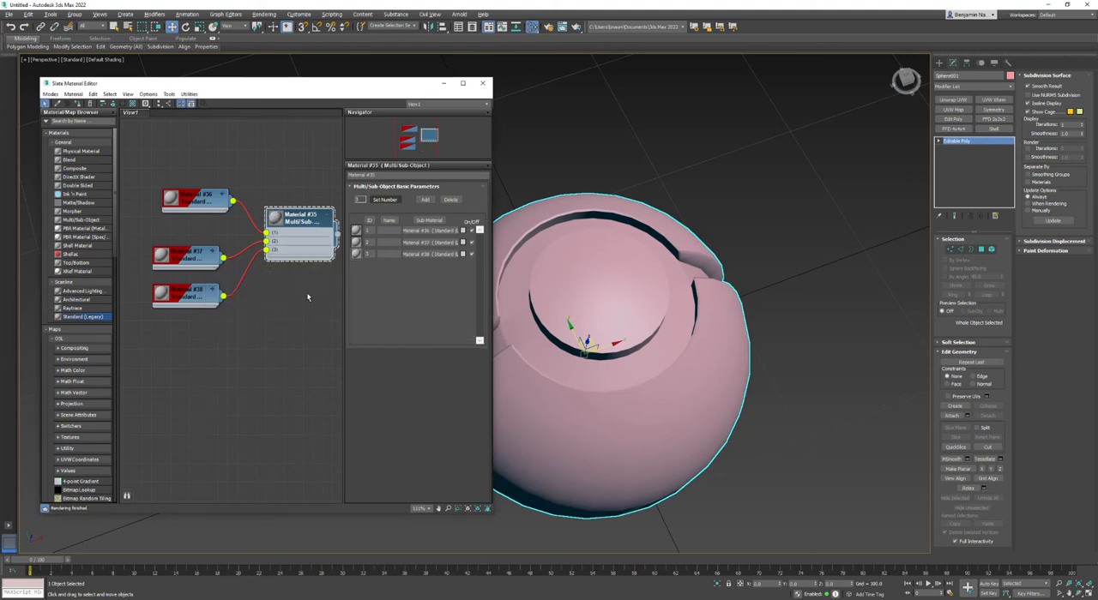
Assign the Multi/Sub-Object material to the selected sphere.
left_click(825, 116)
left_click(574, 244)
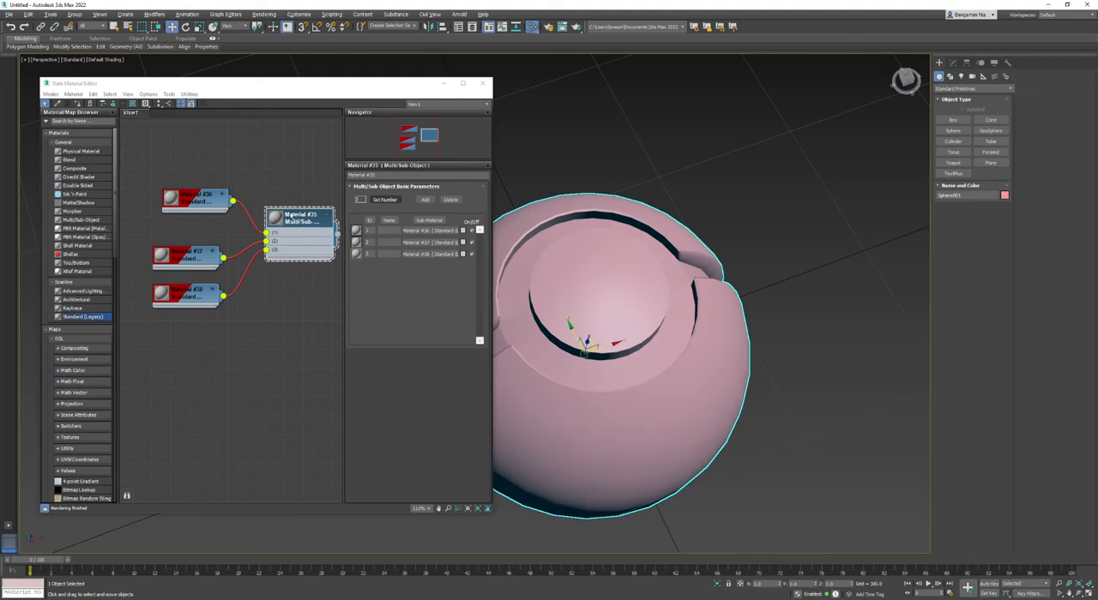
right_click(304, 219)
left_click(334, 224)
Set the colour of the first sub-material to a fully saturated red.
scroll(248, 226, "up", 5)
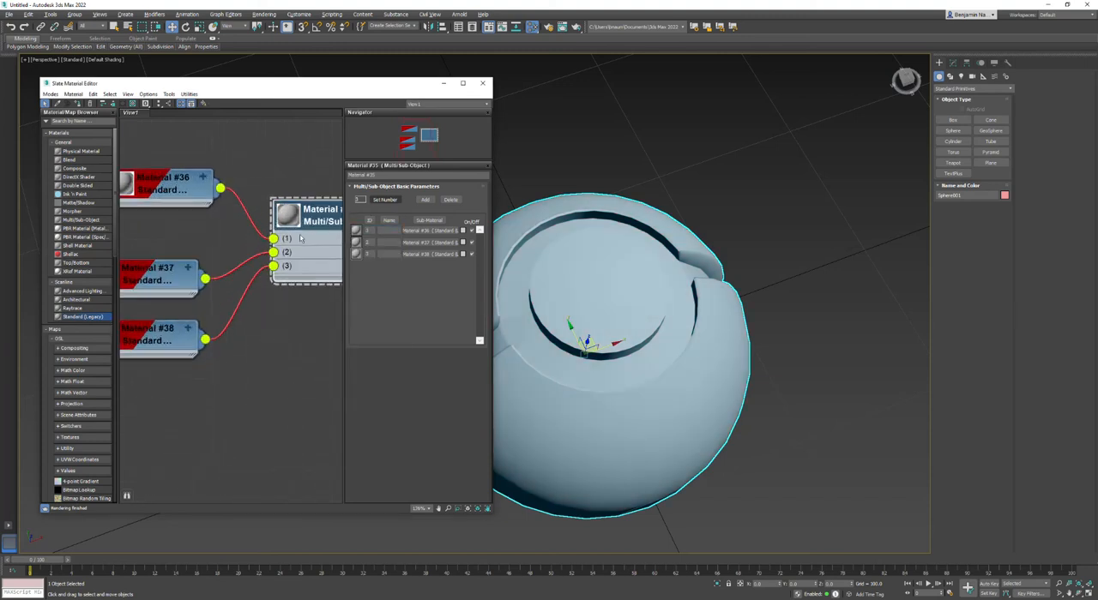
scroll(299, 338, "down", 4)
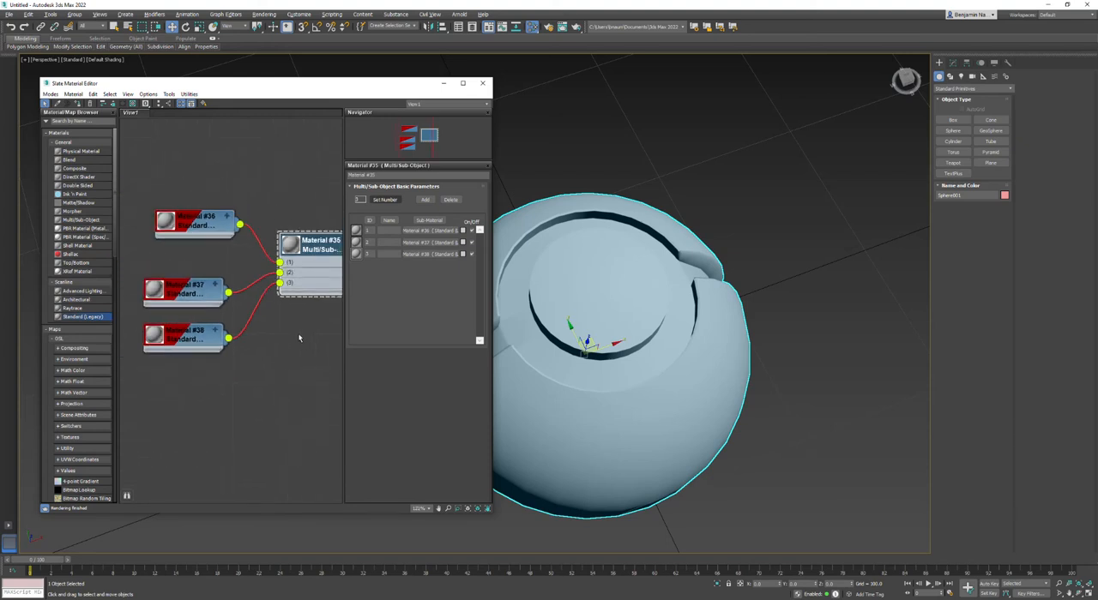
left_click(462, 231)
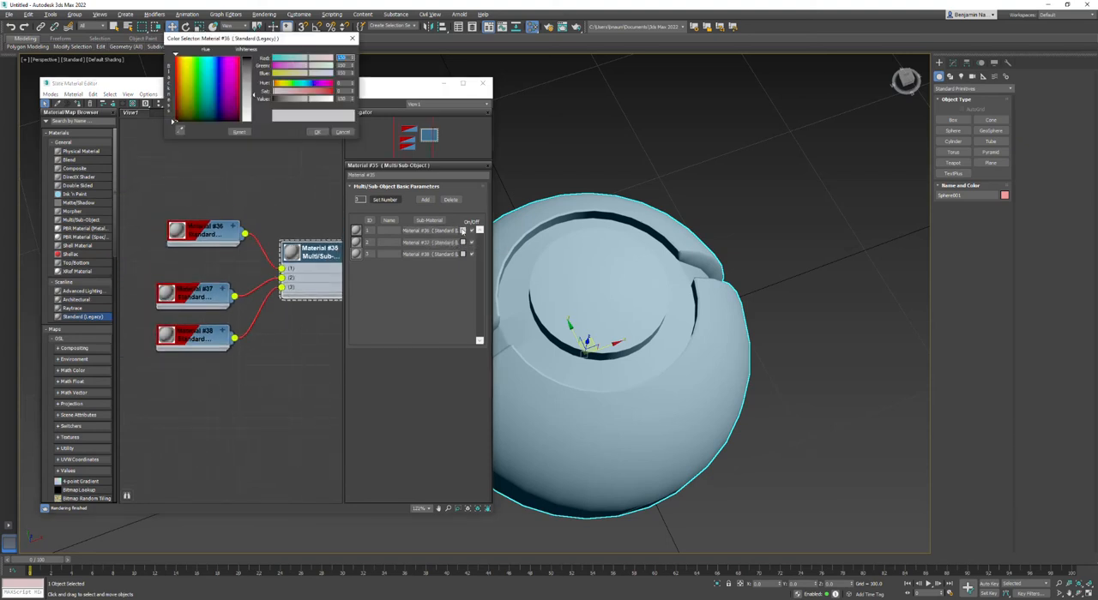
left_click_drag(311, 92, 337, 92)
left_click(317, 132)
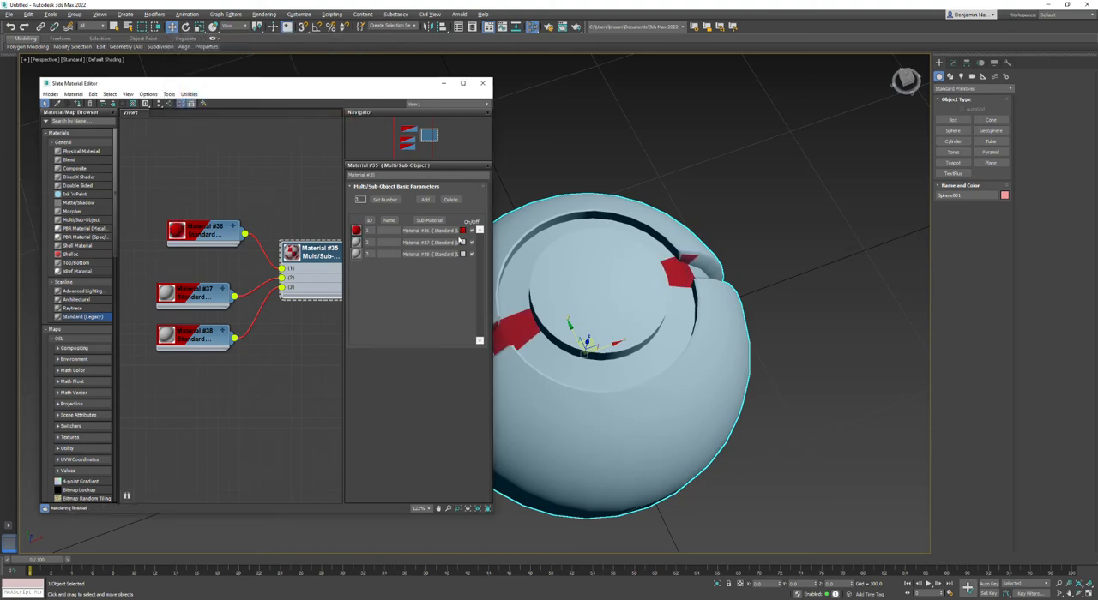
Set the colour of the second sub-material to a pale grey with a slight blue hue.
left_click(463, 243)
left_click_drag(310, 91, 336, 91)
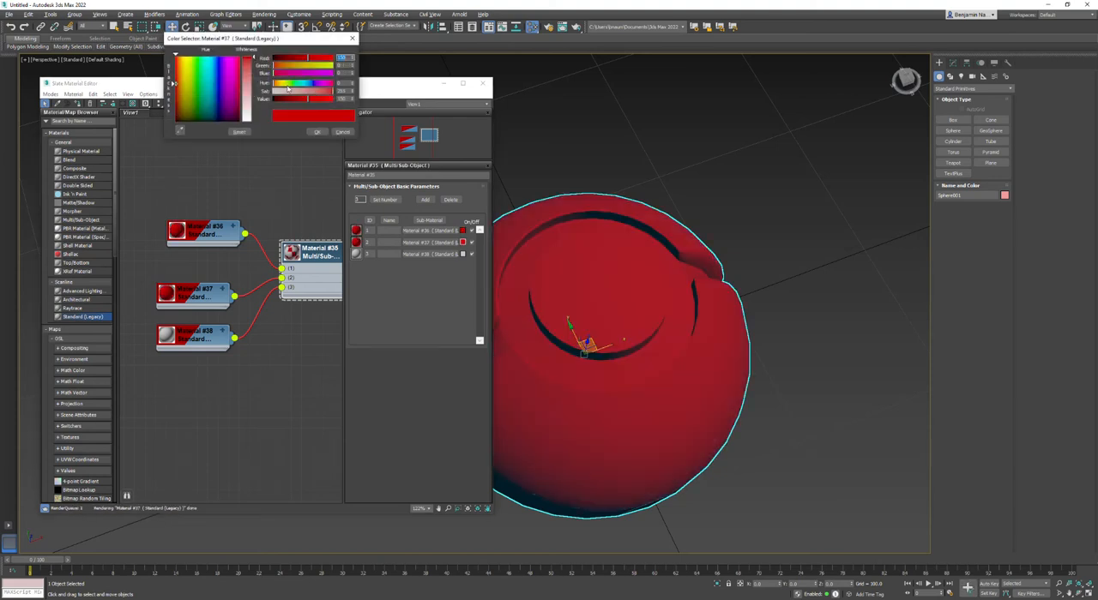
left_click(311, 84)
left_click(309, 84)
left_click(282, 91)
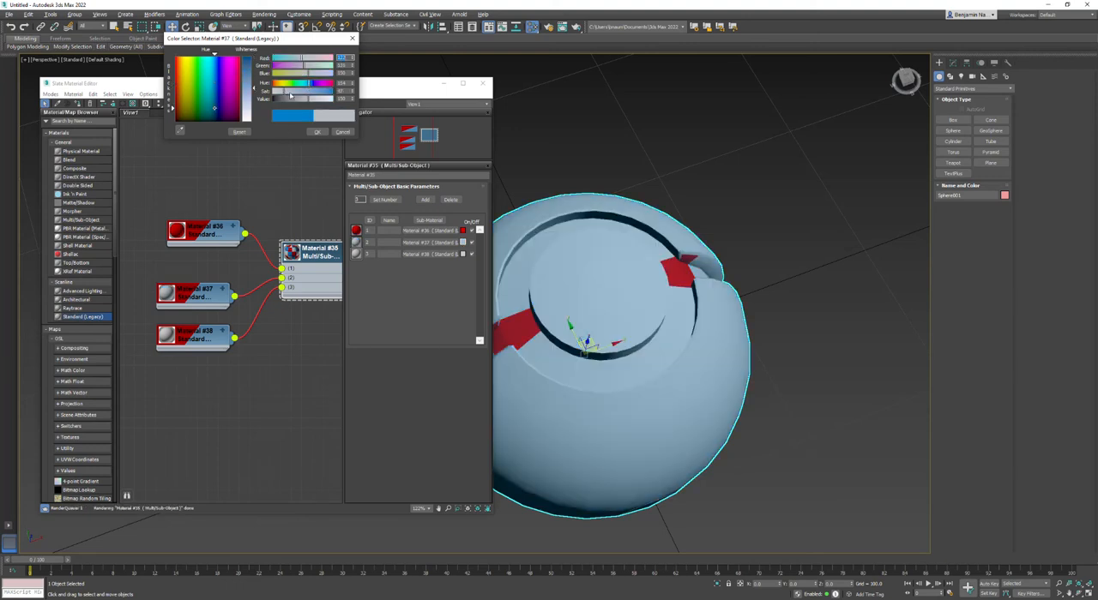
left_click(316, 131)
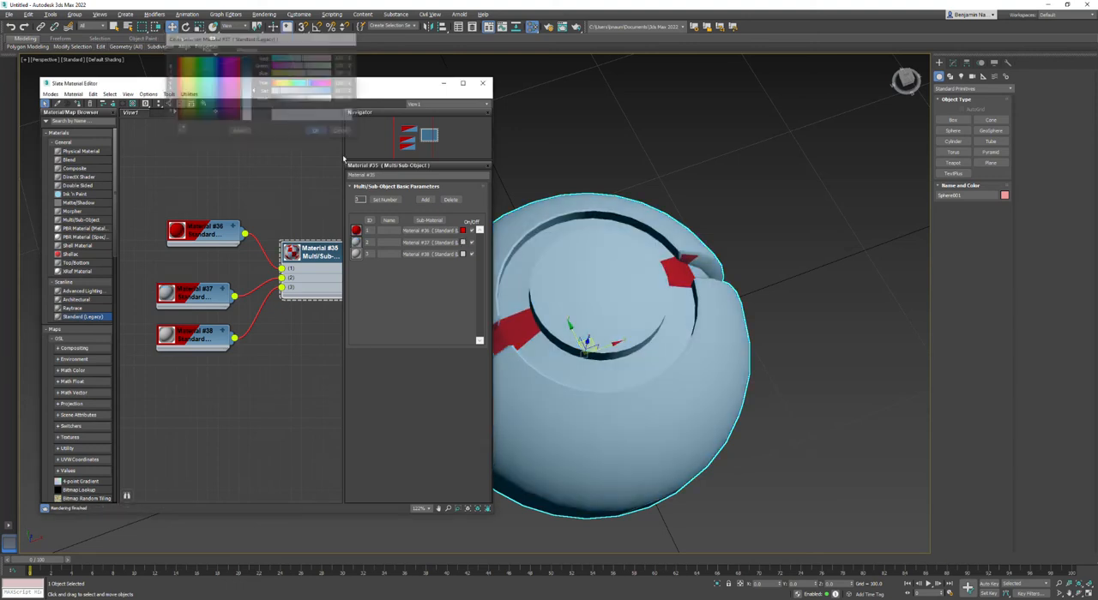
Set the colour of the third sub-material to black.
left_click(463, 254)
left_click(282, 100)
left_click(316, 130)
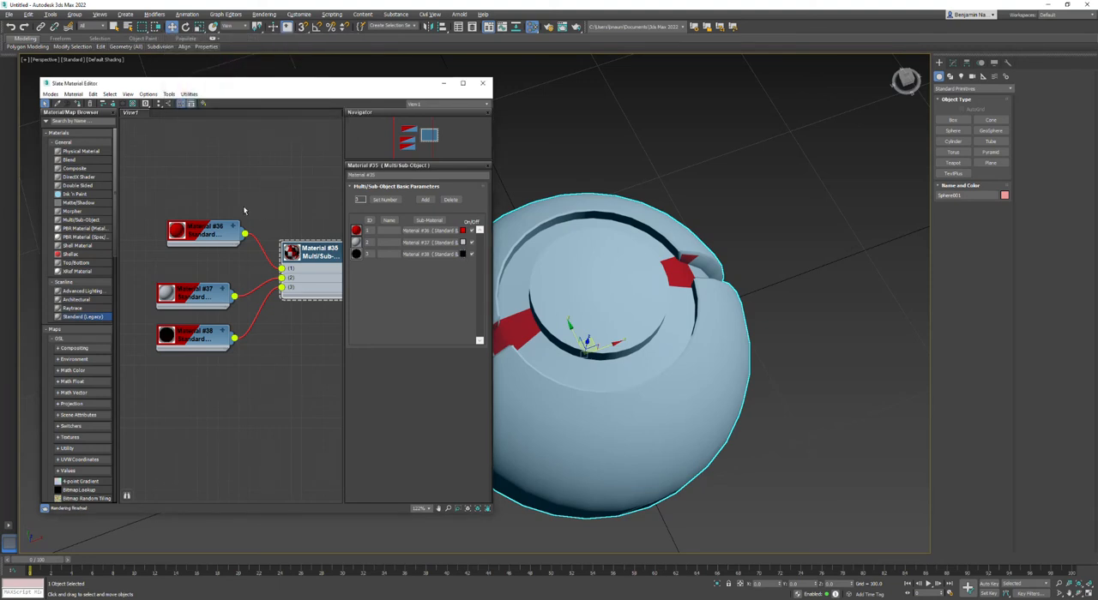
Raise the specular level and glossiness of the red sub-material to make it shiny.
double_click(207, 231)
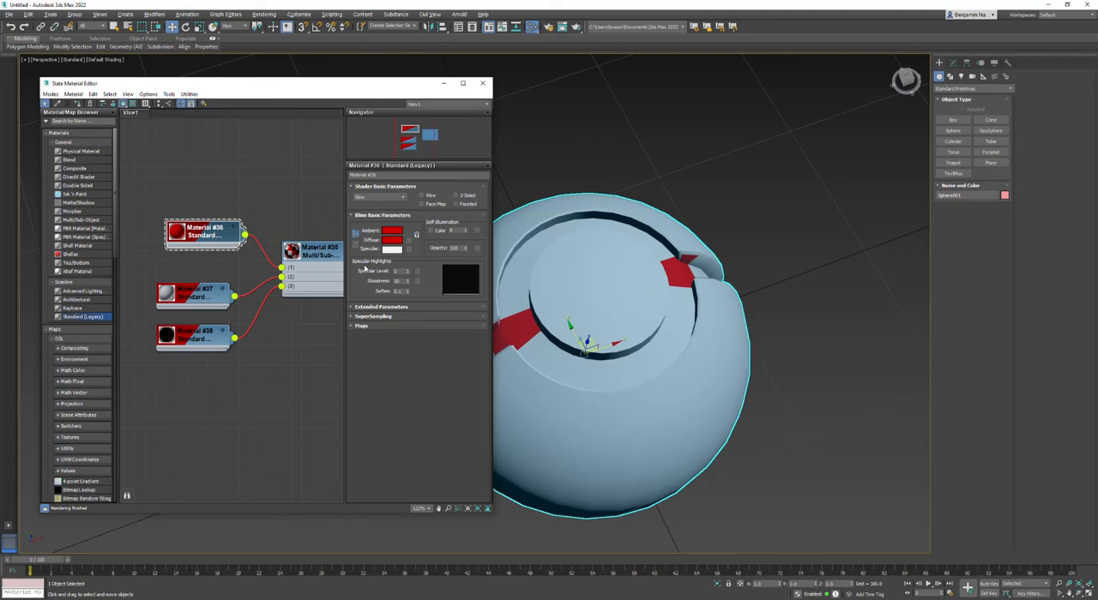
left_click_drag(409, 272, 408, 230)
left_click_drag(406, 285, 409, 253)
Raise the specular level and lower the glossiness of the black sub-material for a soft highlight.
left_click(197, 341)
left_click(197, 340)
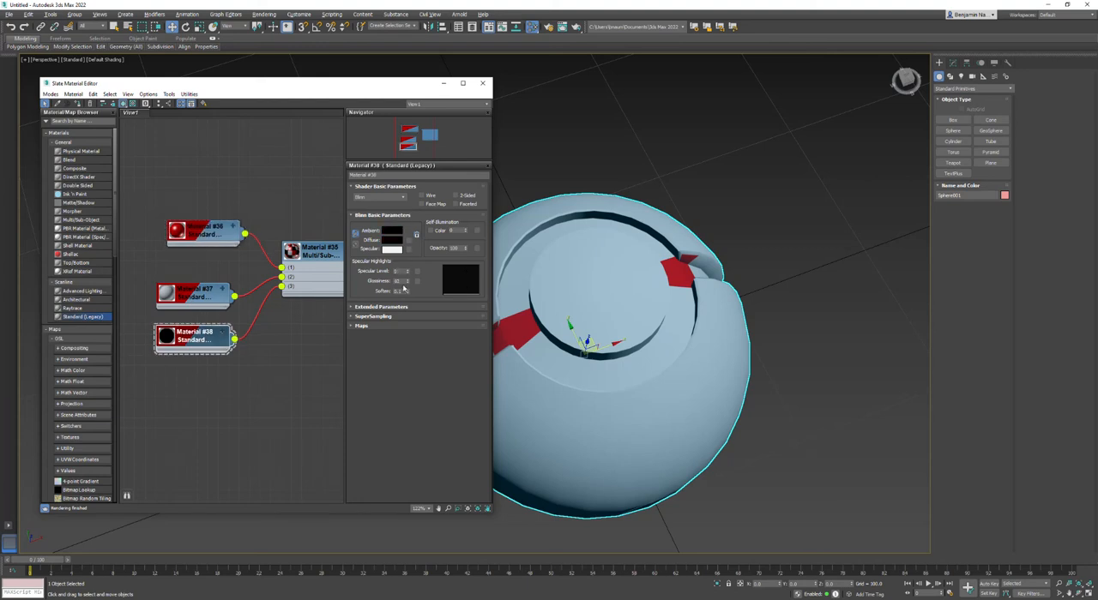
mouse_move(408, 272)
left_mouse_down()
mouse_move(408, 258)
mouse_move(411, 278)
left_mouse_up()
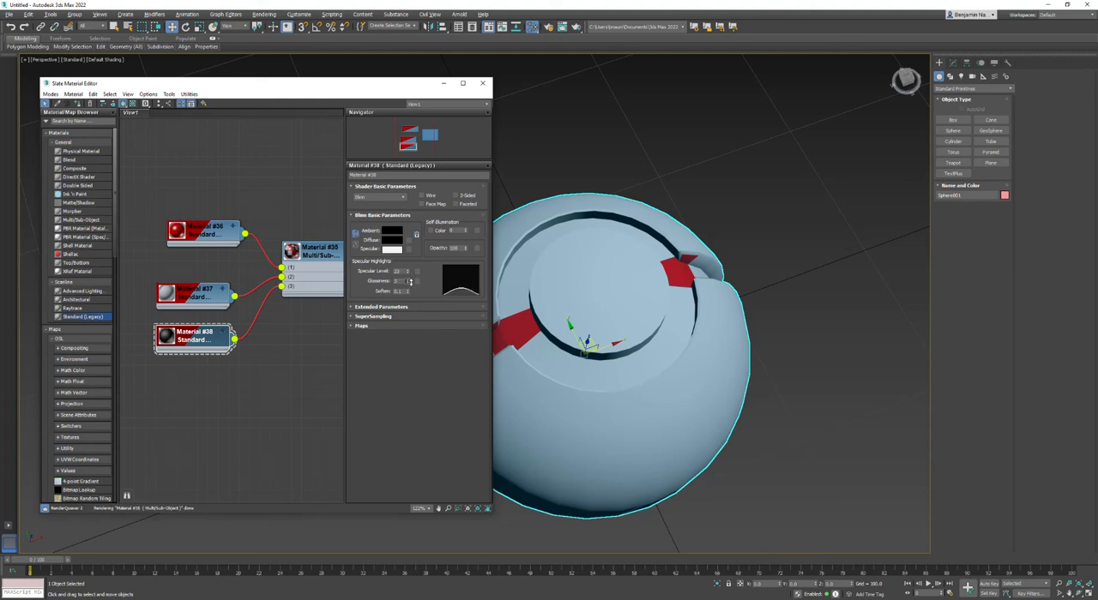
Bring up the parameters of the Multi/Sub-Object material with its three sub-materials.
scroll(175, 339, "up", 3)
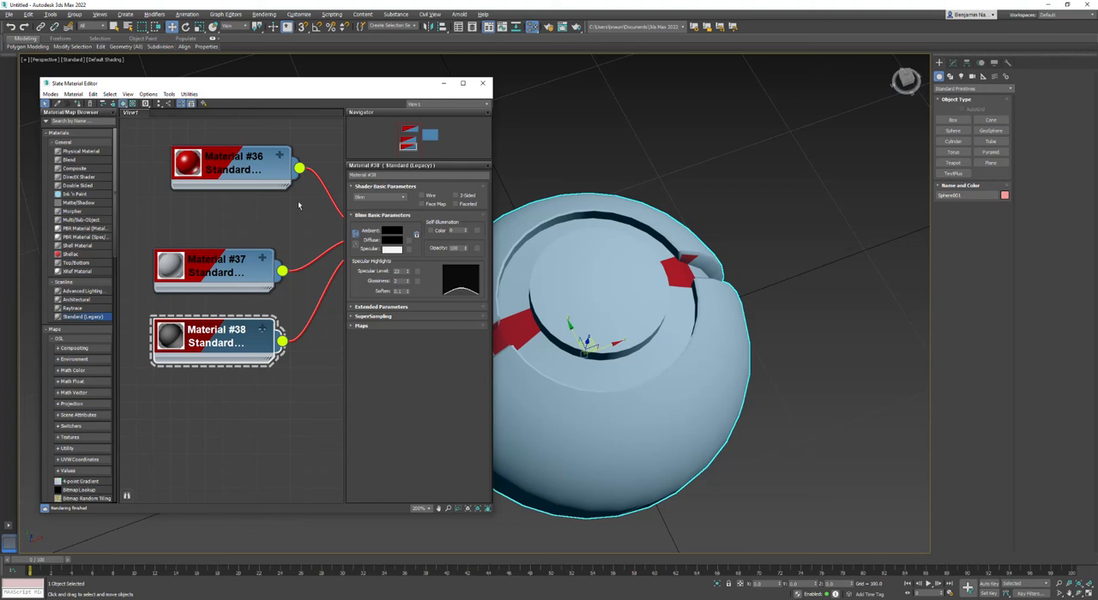
middle_click_drag(326, 193, 154, 193)
left_click(254, 202)
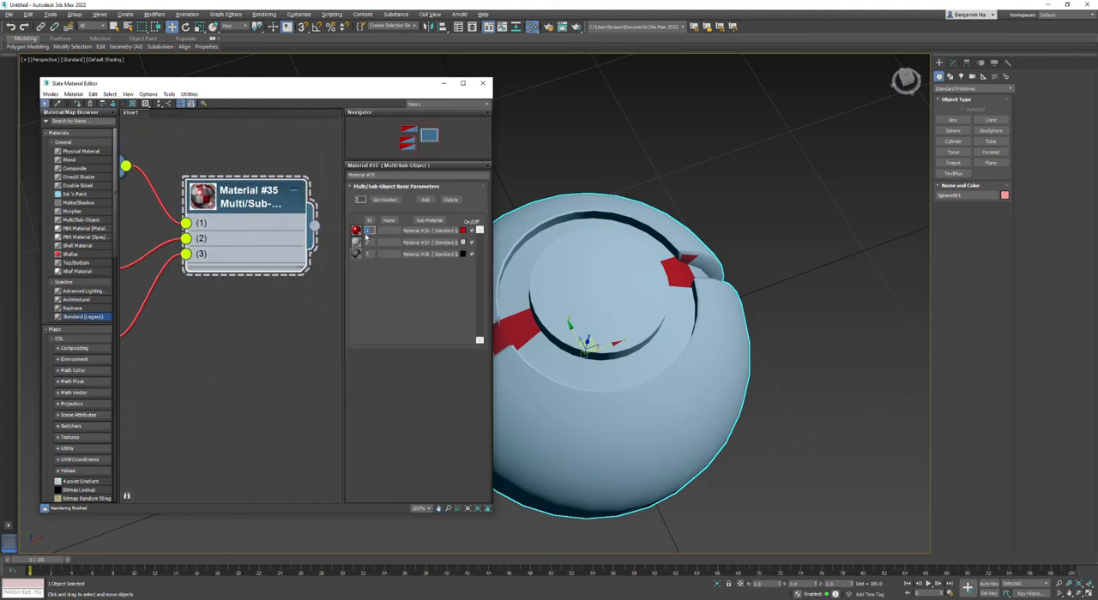
Select the whole sphere element of the Editable Poly and set its material ID to 1 for the red sub-material.
left_click(953, 63)
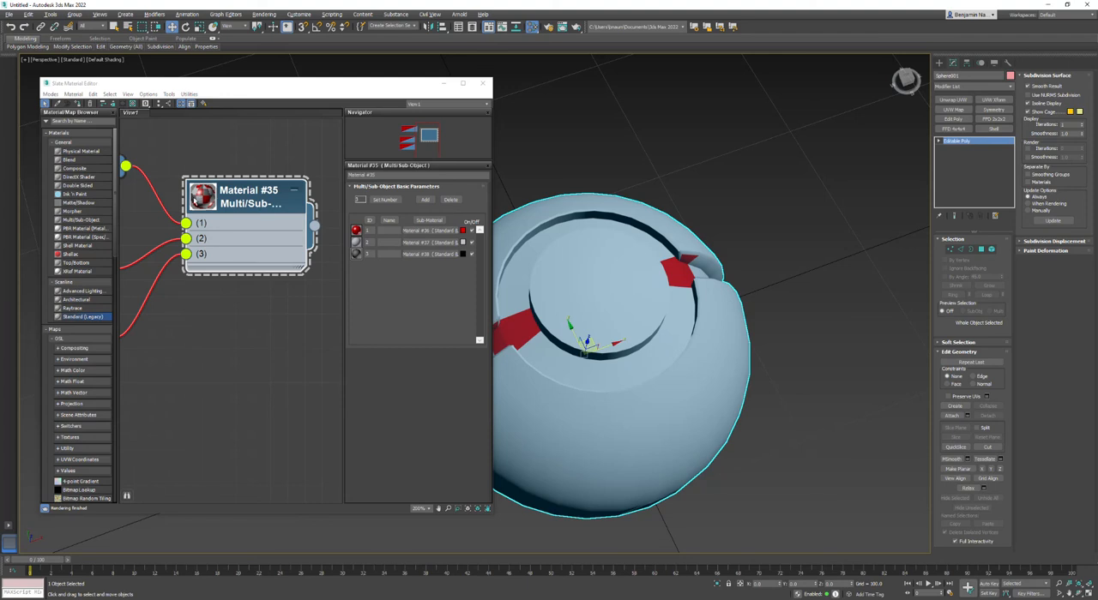
middle_click_drag(848, 296, 962, 282)
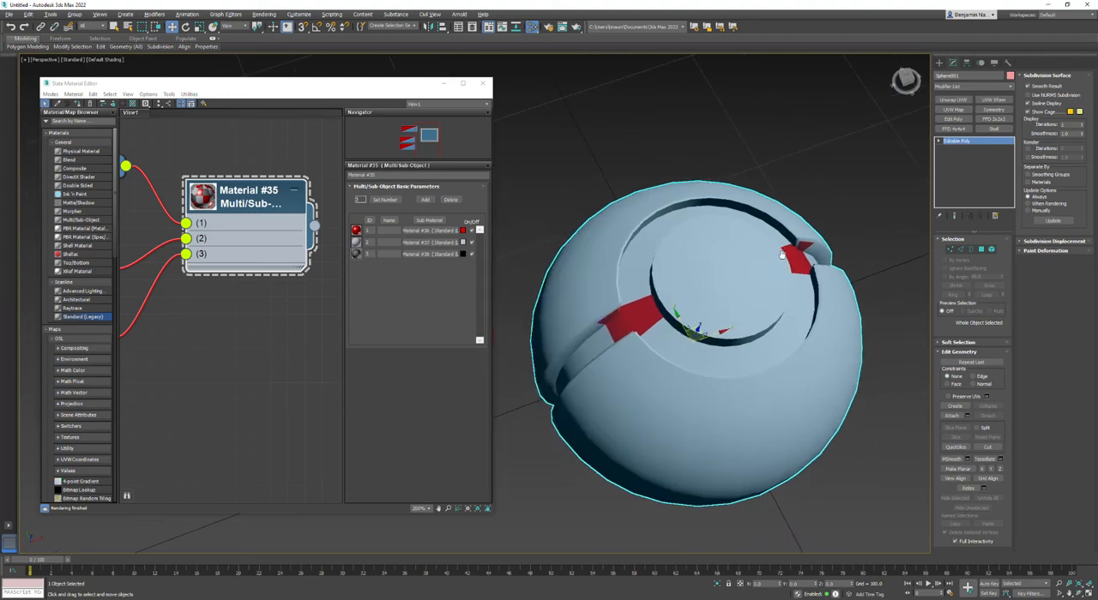
left_click(938, 141)
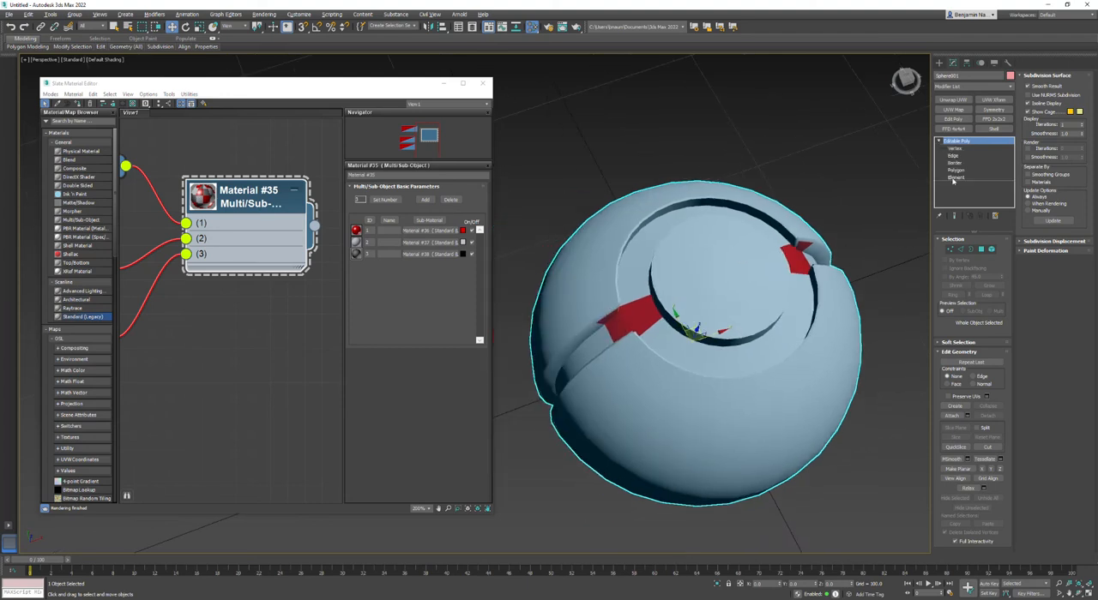
left_click(956, 177)
left_click(756, 251)
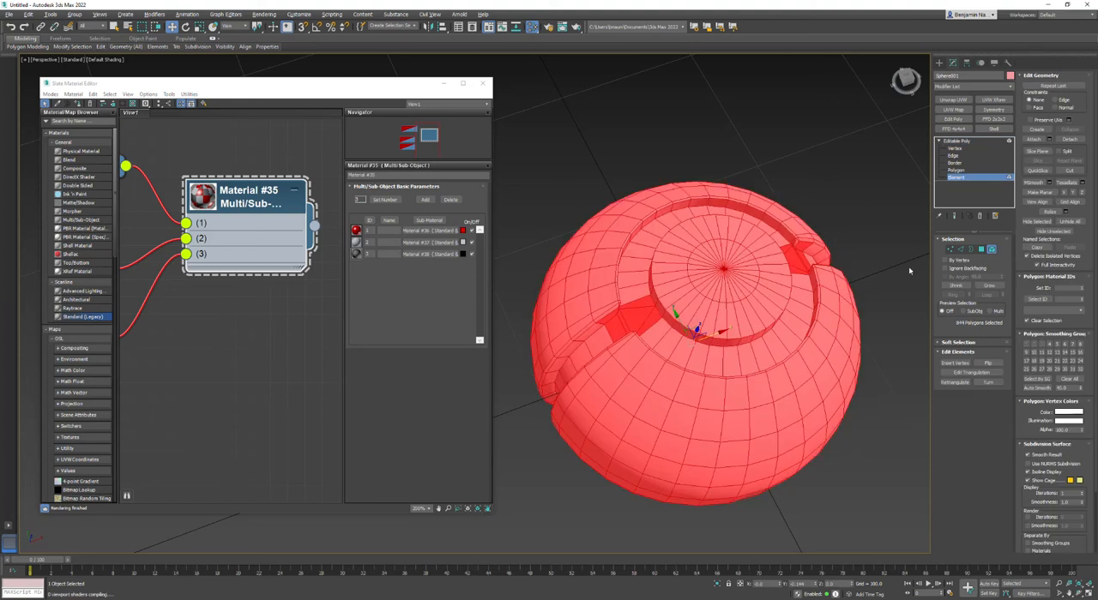
left_click(1060, 289)
left_click(816, 174)
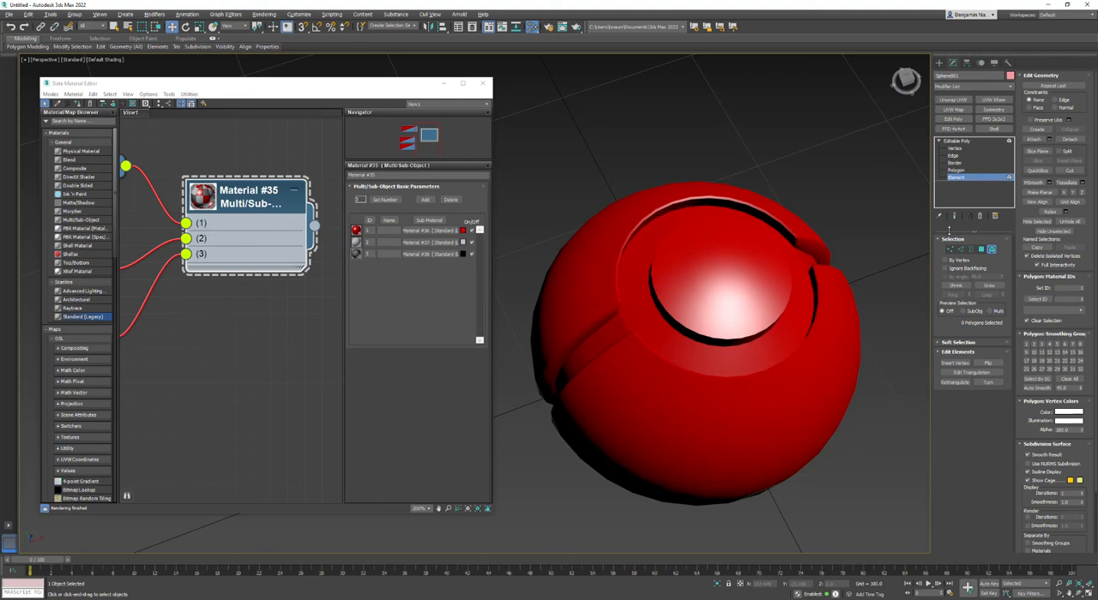
Raise the red sub-material's specular level to 231 and glossiness to 86 for a small, sharp highlight on the sphere.
left_click(1077, 593)
left_click_drag(522, 374, 592, 328)
right_click(592, 327)
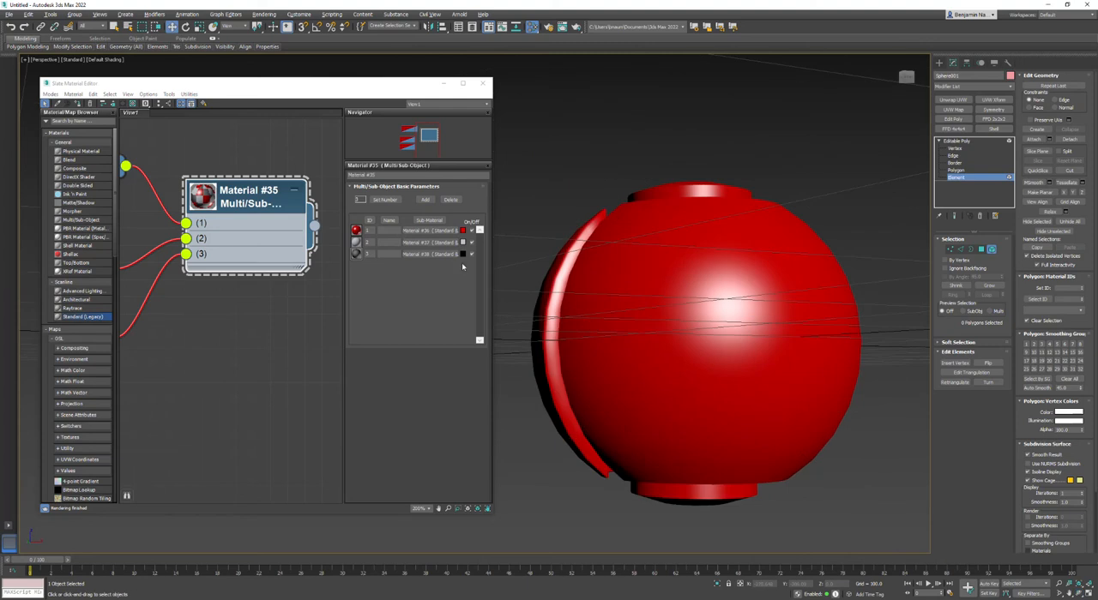
left_click(430, 232)
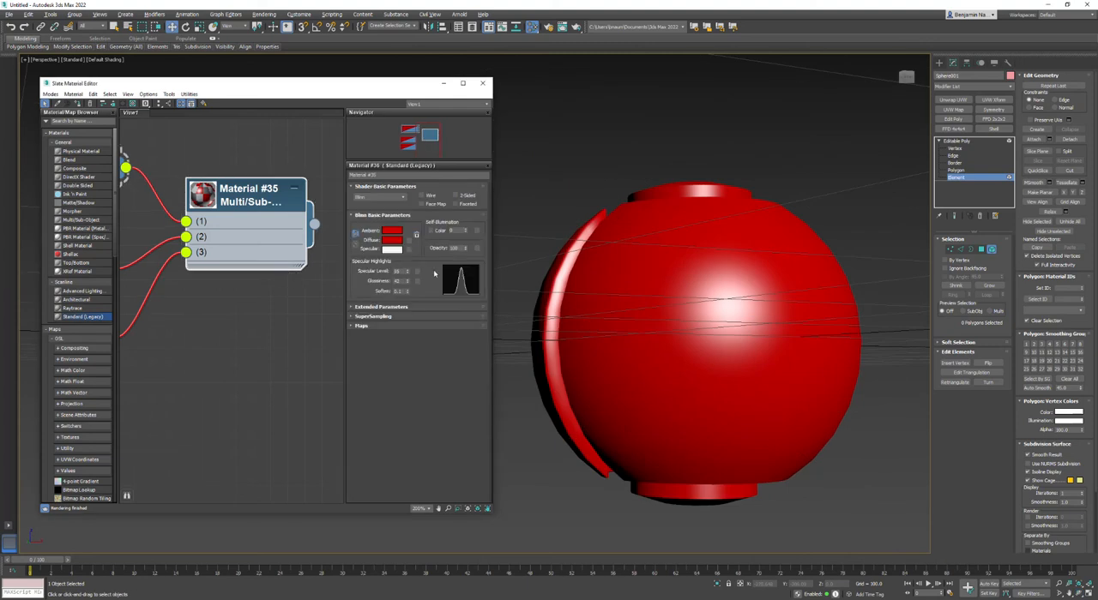
mouse_move(408, 273)
left_mouse_down()
mouse_move(408, 262)
mouse_move(408, 290)
mouse_move(410, 265)
left_mouse_up()
left_click(967, 588)
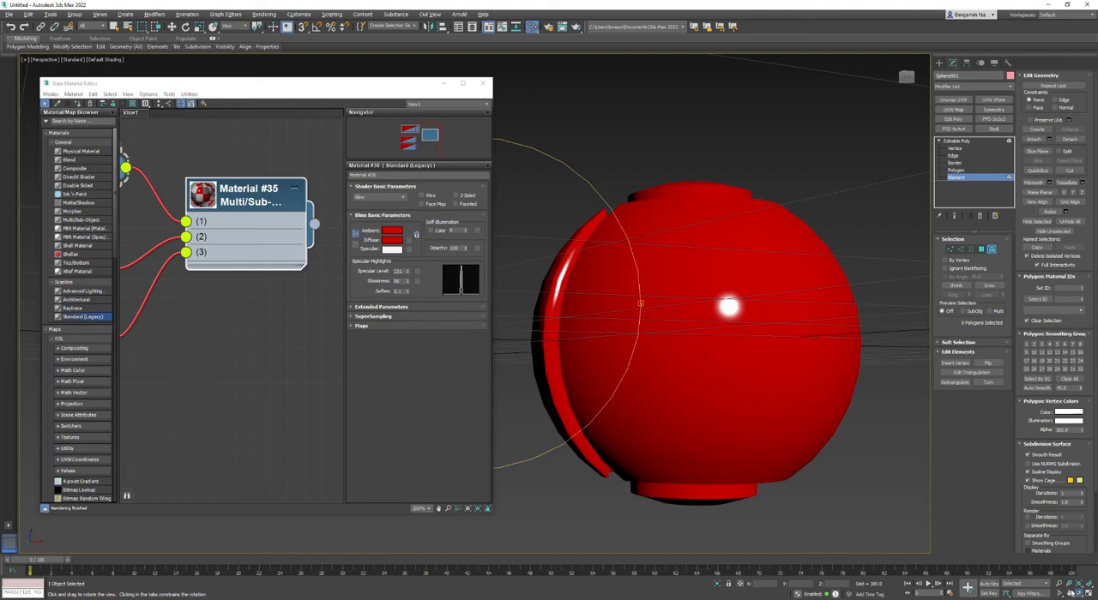
left_click_drag(617, 275, 564, 296)
right_click(563, 297)
Reopen the Multi/Sub-Object material's parameters and display edged faces in the perspective view.
double_click(231, 199)
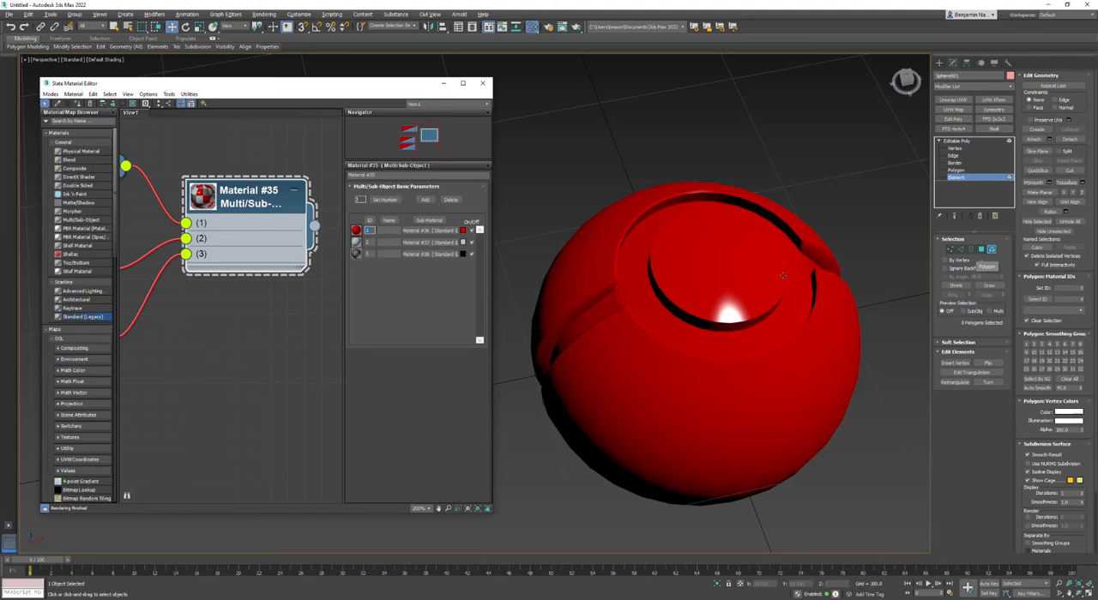
scroll(722, 275, "up", 2)
middle_click_drag(576, 104, 623, 143, "alt")
left_click(123, 59)
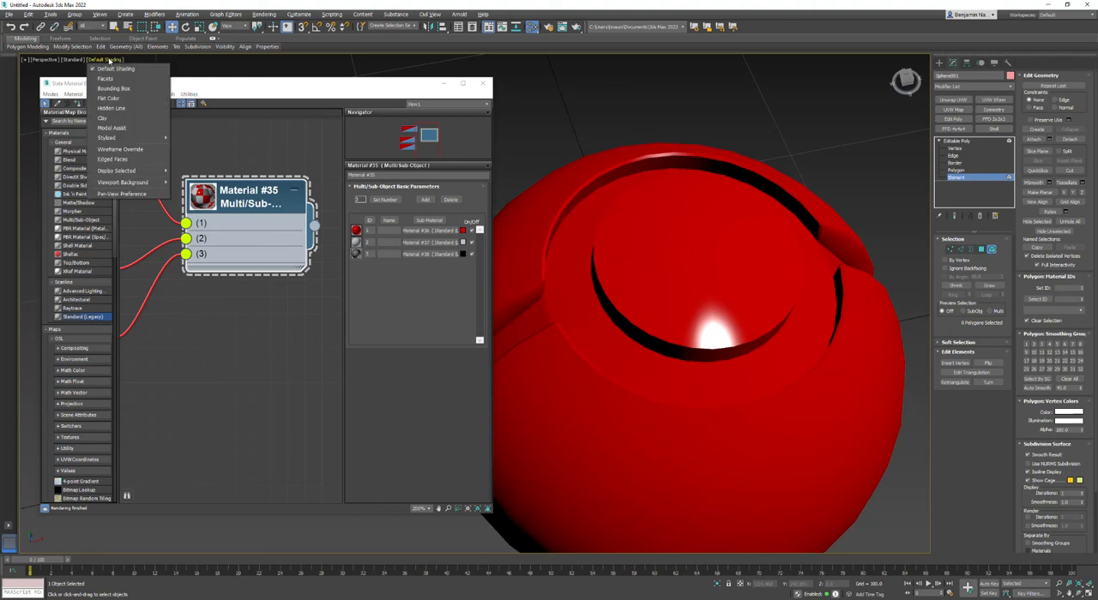
left_click(108, 161)
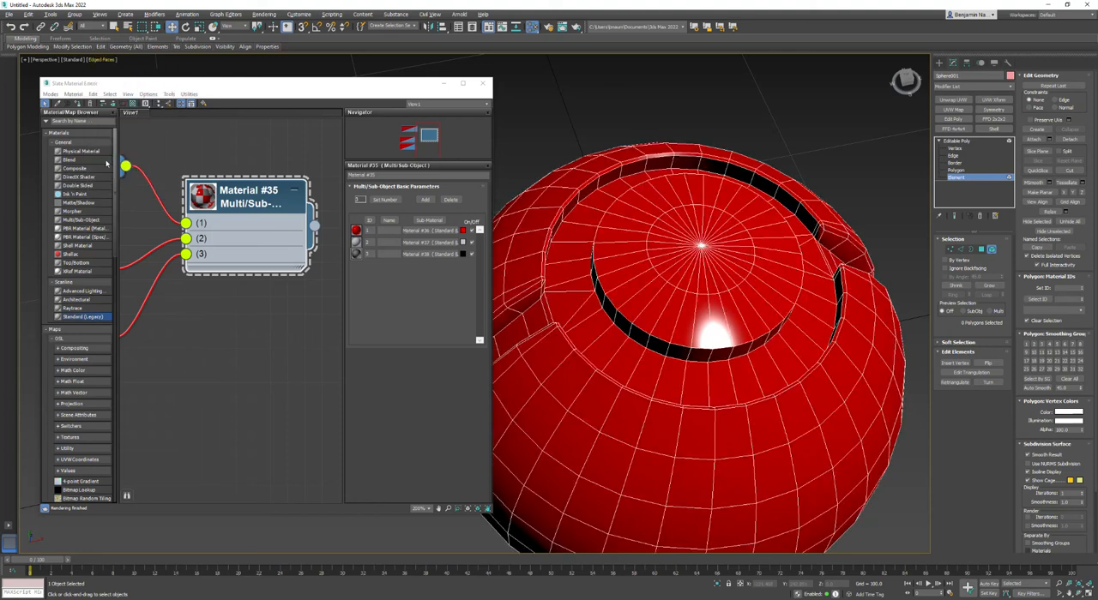
Select the two edge loops around the base of the raised cap and convert them to a polygon selection.
left_click(949, 249)
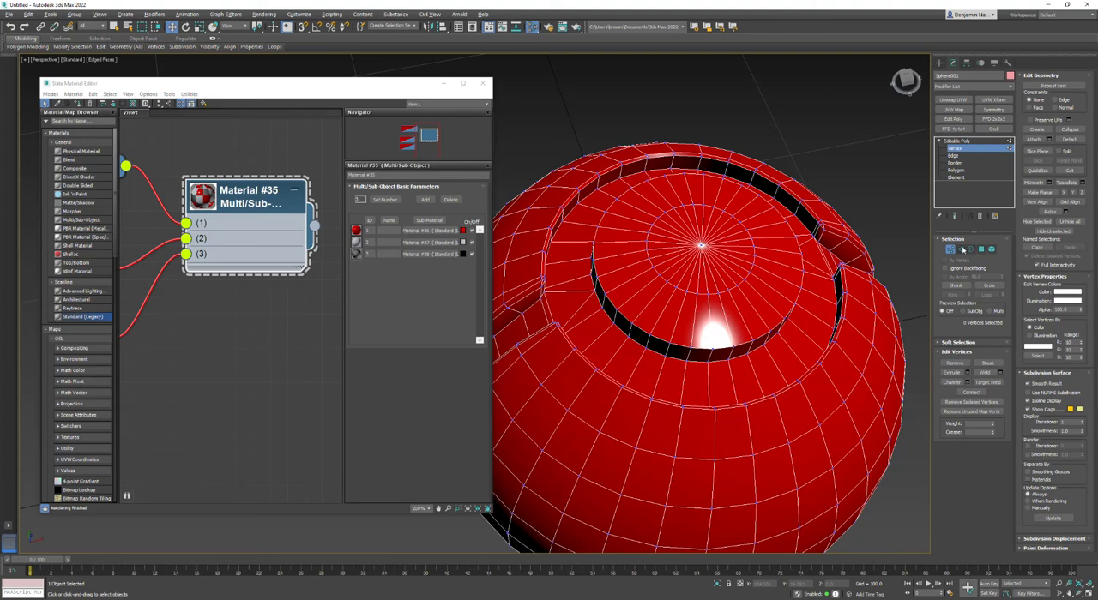
left_click(961, 248)
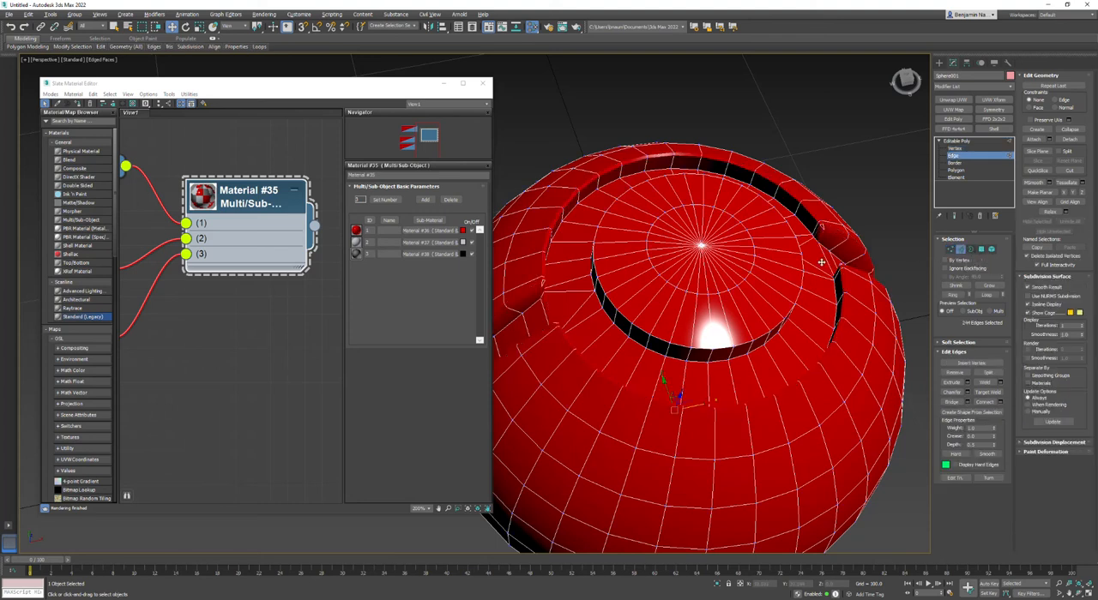
double_click(734, 359)
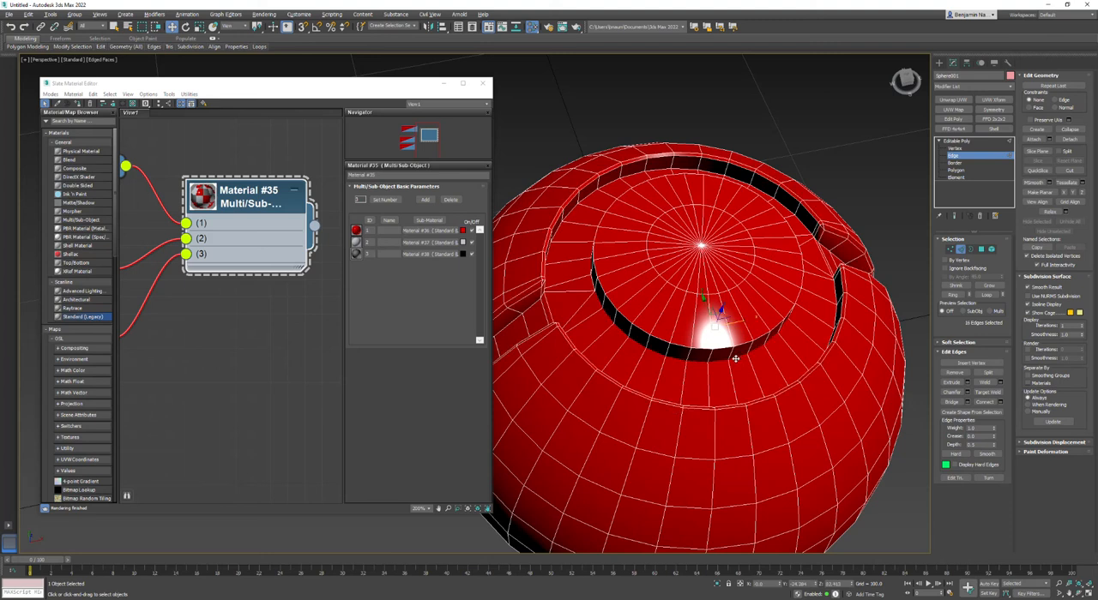
middle_click_drag(615, 365, 607, 369, "alt")
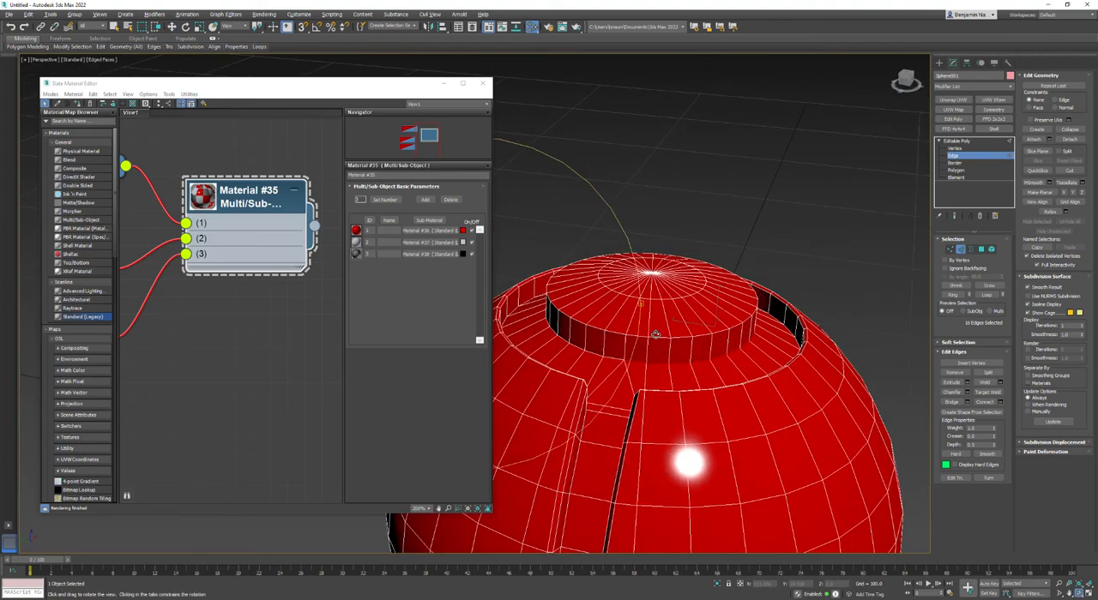
double_click(607, 356, "ctrl")
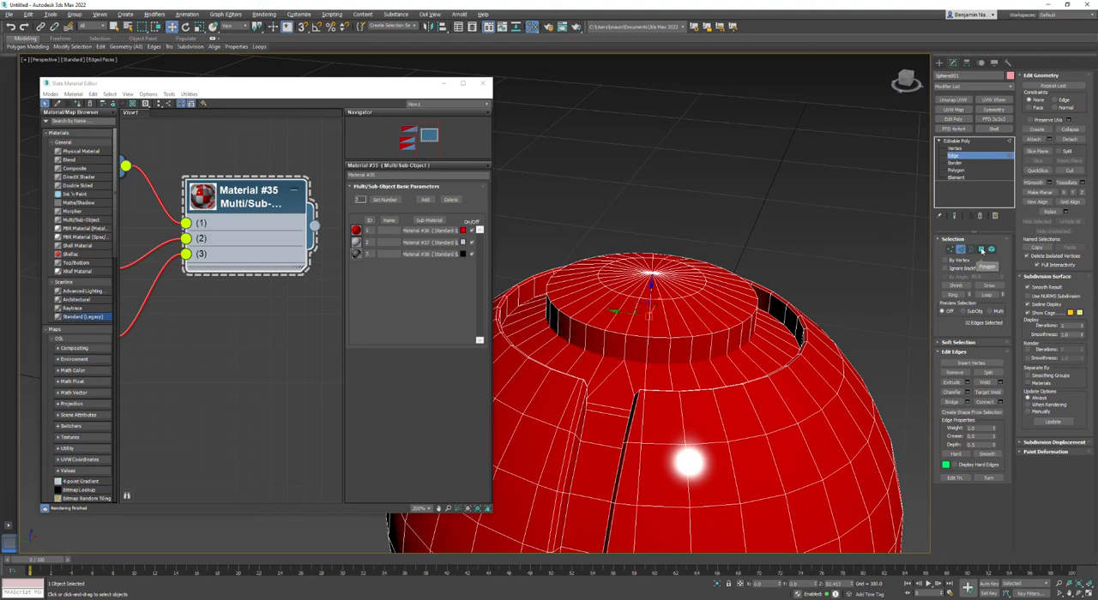
left_click(981, 249, "ctrl")
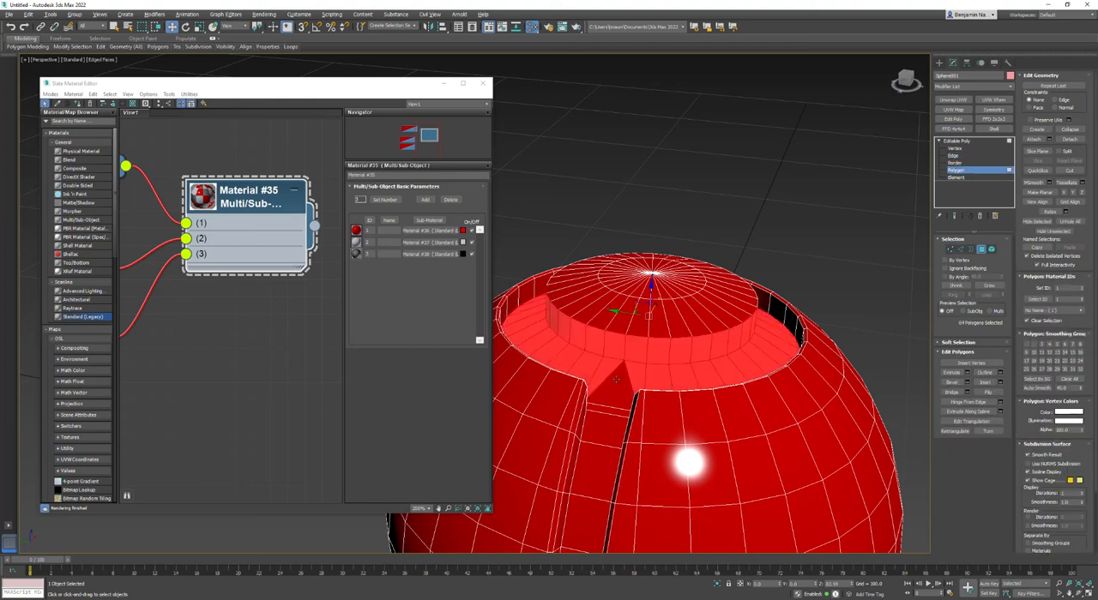
Add the missing polygons where the side strips meet the ring groove to the polygon selection.
left_click(114, 27)
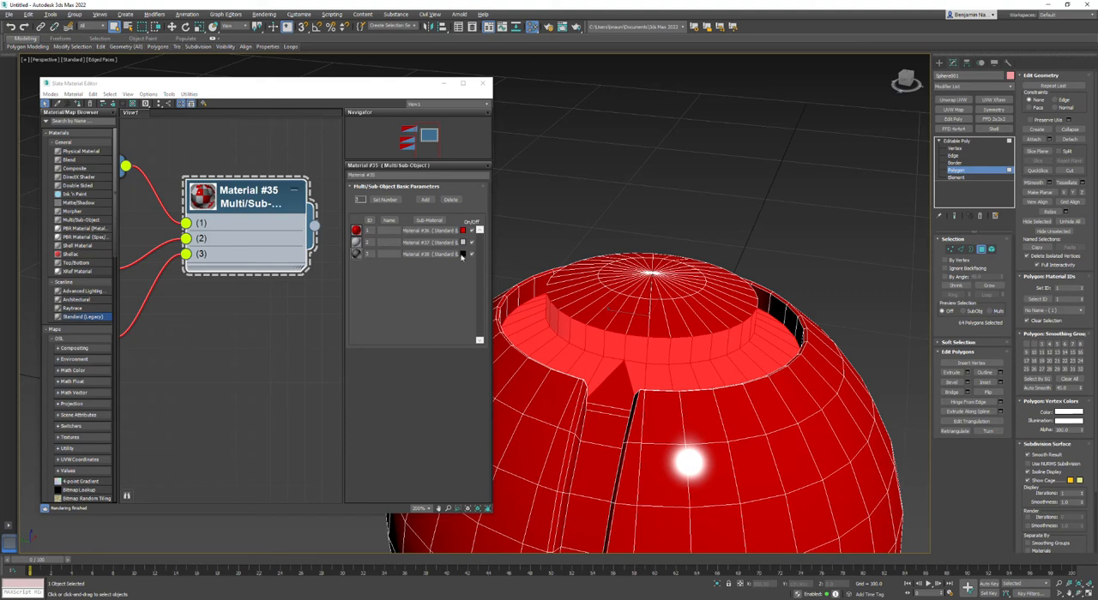
left_click(172, 26)
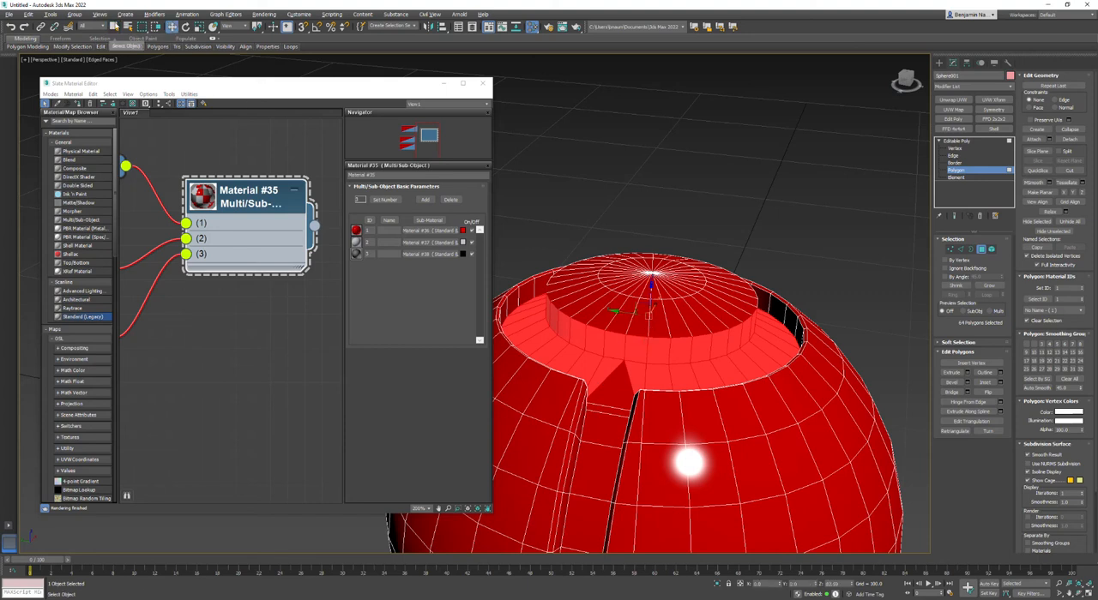
left_click(114, 27)
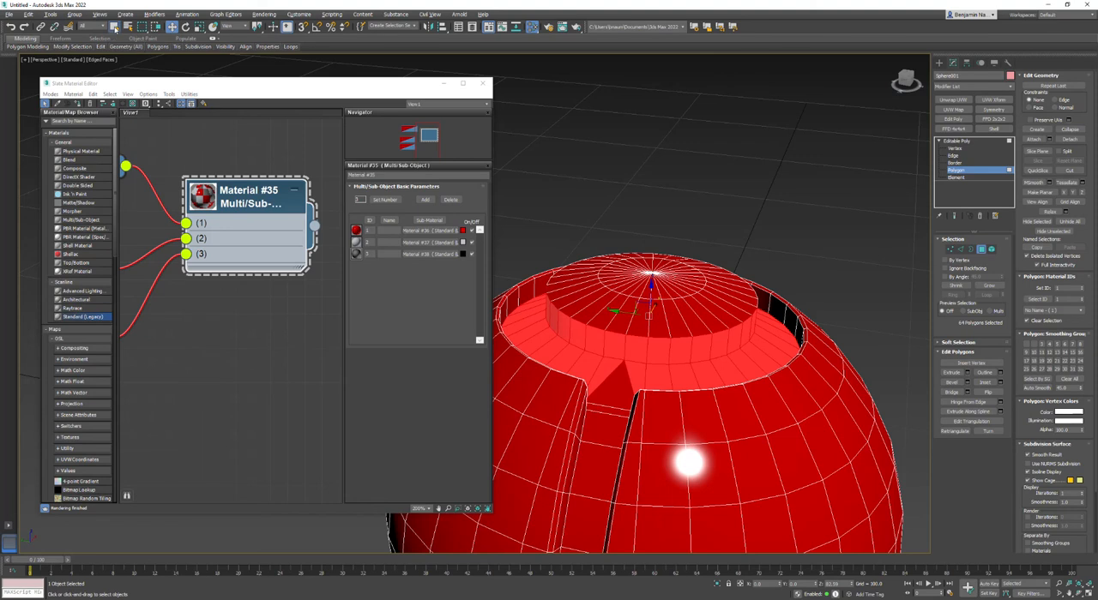
left_click(618, 382, "ctrl")
left_click(1080, 594)
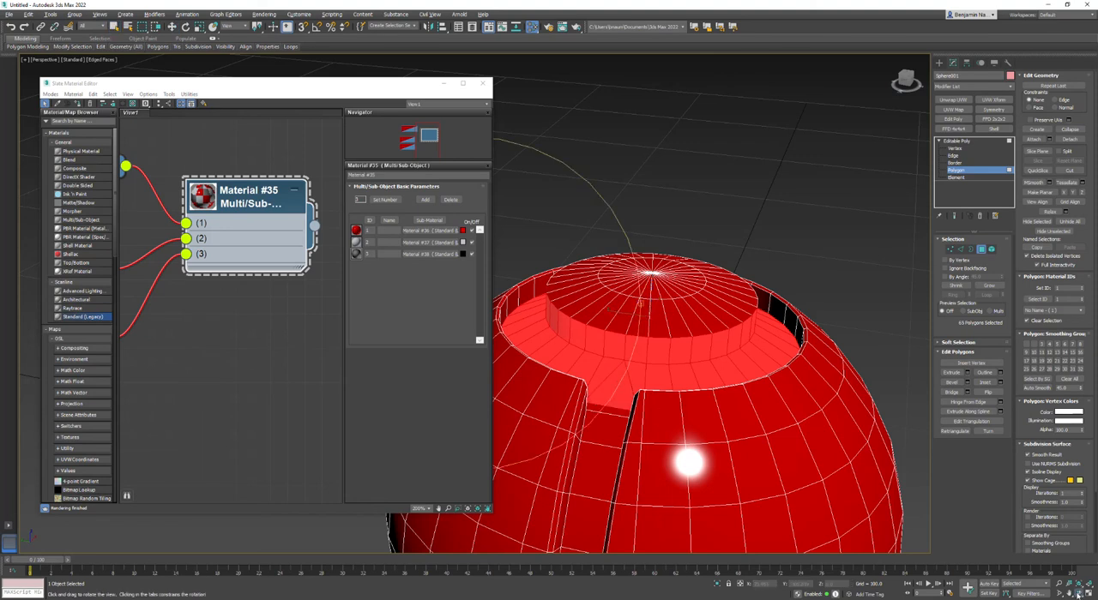
left_click_drag(650, 333, 549, 346)
right_click(746, 443)
left_click(742, 413, "ctrl")
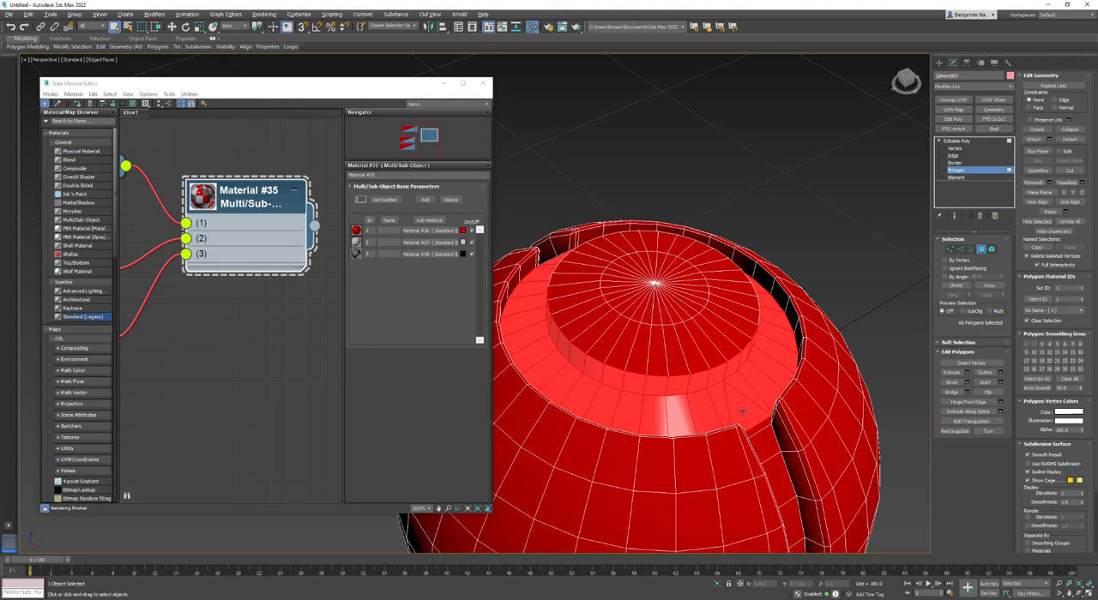
Move the Slate Material Editor aside and switch to the four-viewport layout.
key("r")
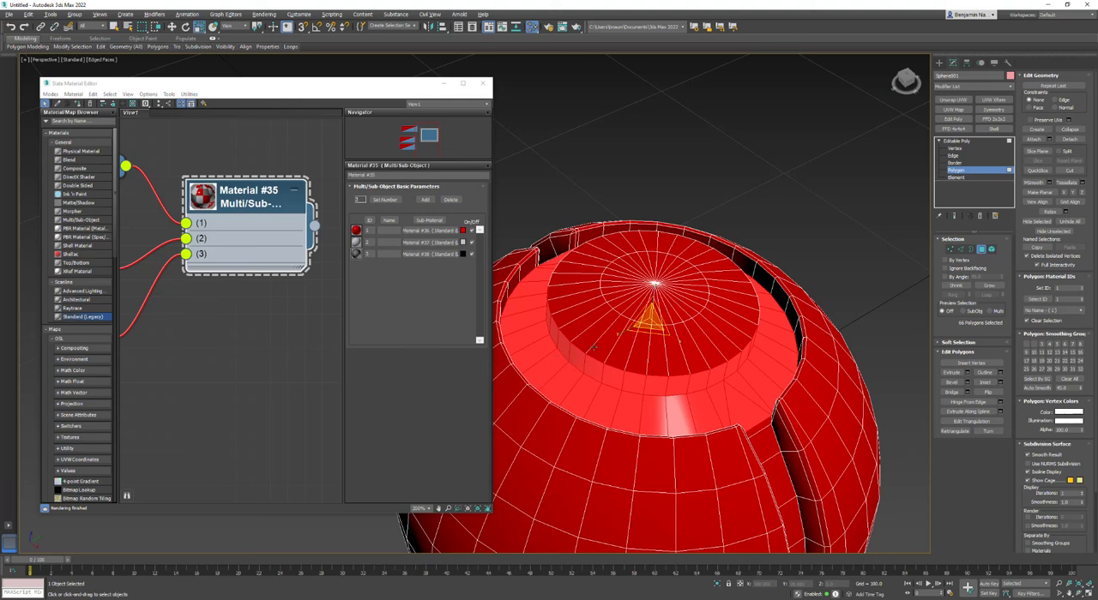
right_click(665, 312)
left_click(690, 302)
left_click_drag(408, 91, 389, 103)
left_click(142, 73)
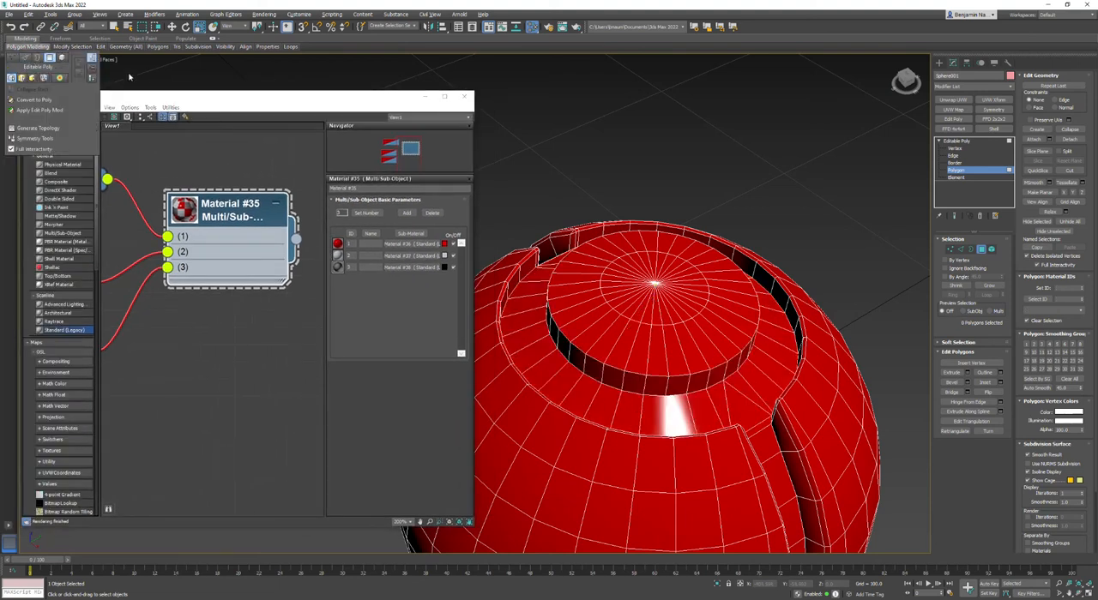
left_click(26, 61)
left_click(35, 76)
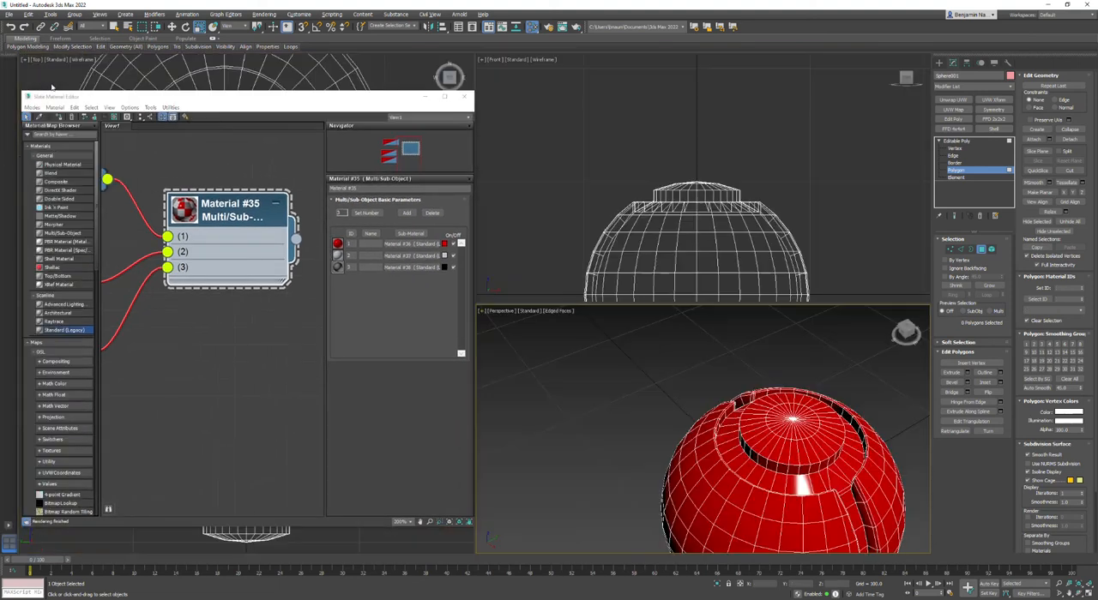
Restore the polygon selection, reduce it to the ring groove's floor in the Front view, and give it the black sub-material's ID.
left_click(11, 28)
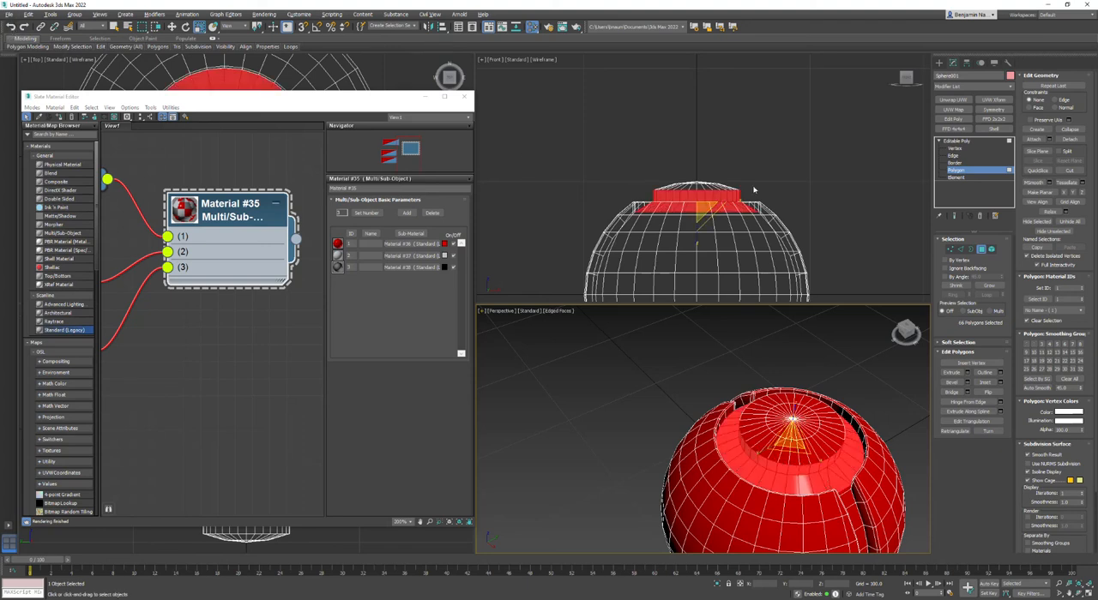
left_click_drag(578, 142, 798, 200, "alt")
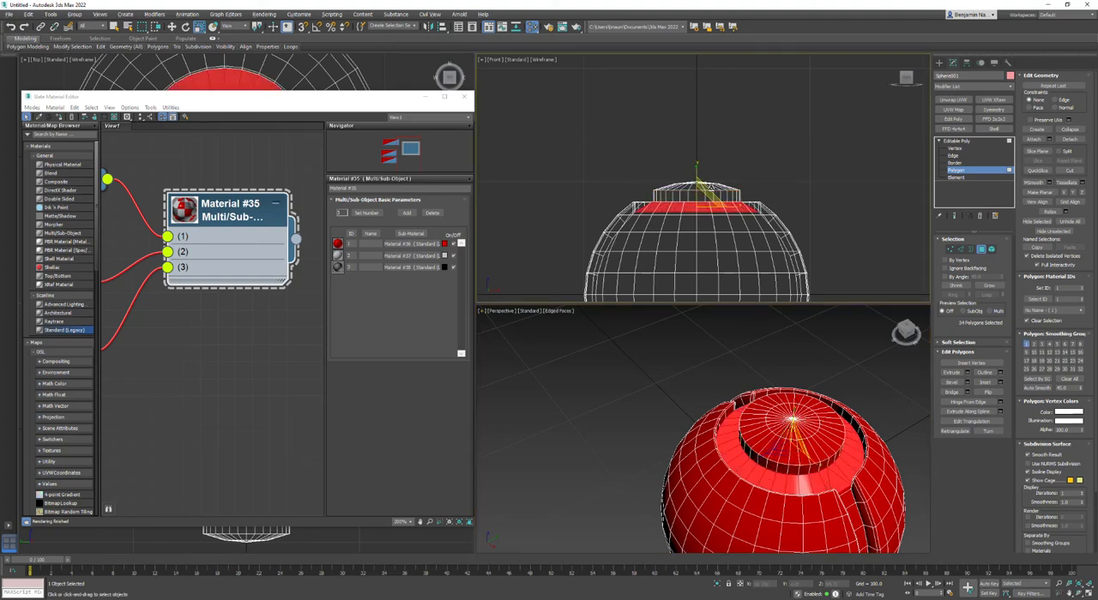
left_click(1064, 288)
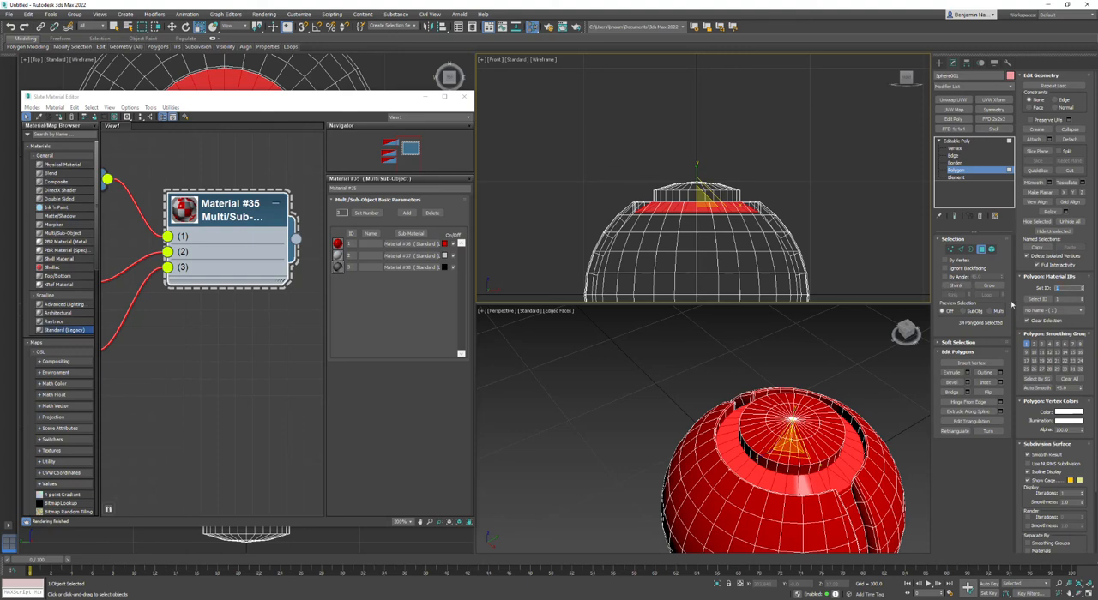
left_click(864, 388)
scroll(864, 387, "up", 5)
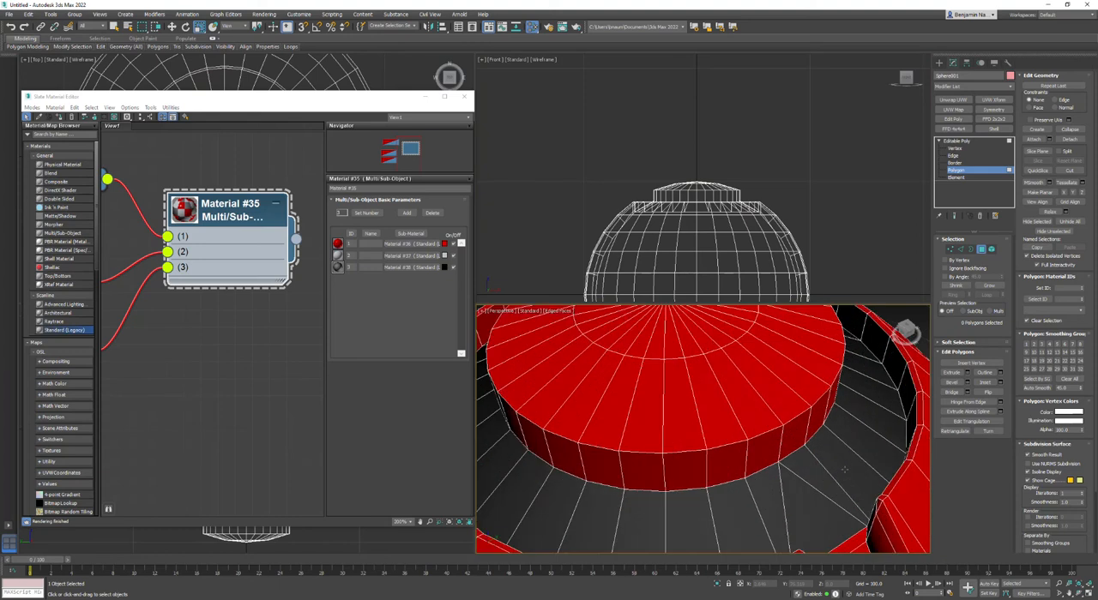
scroll(843, 469, "down", 3)
Select a ring of edges along the side groove and convert it to a selection of the strip's polygons.
middle_click_drag(849, 466, 798, 412, "alt")
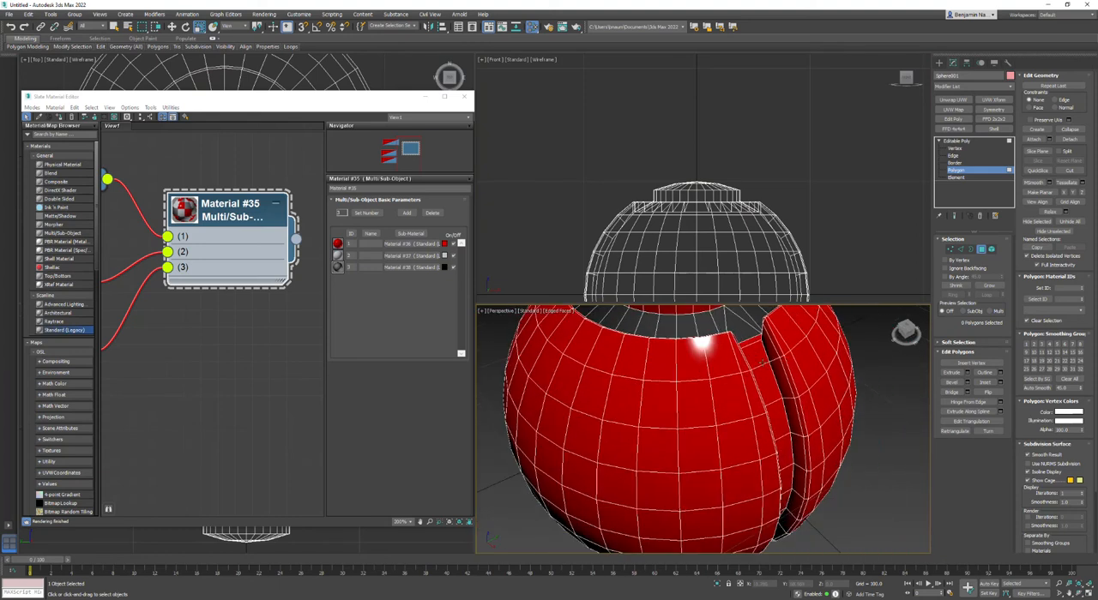
left_click(961, 250)
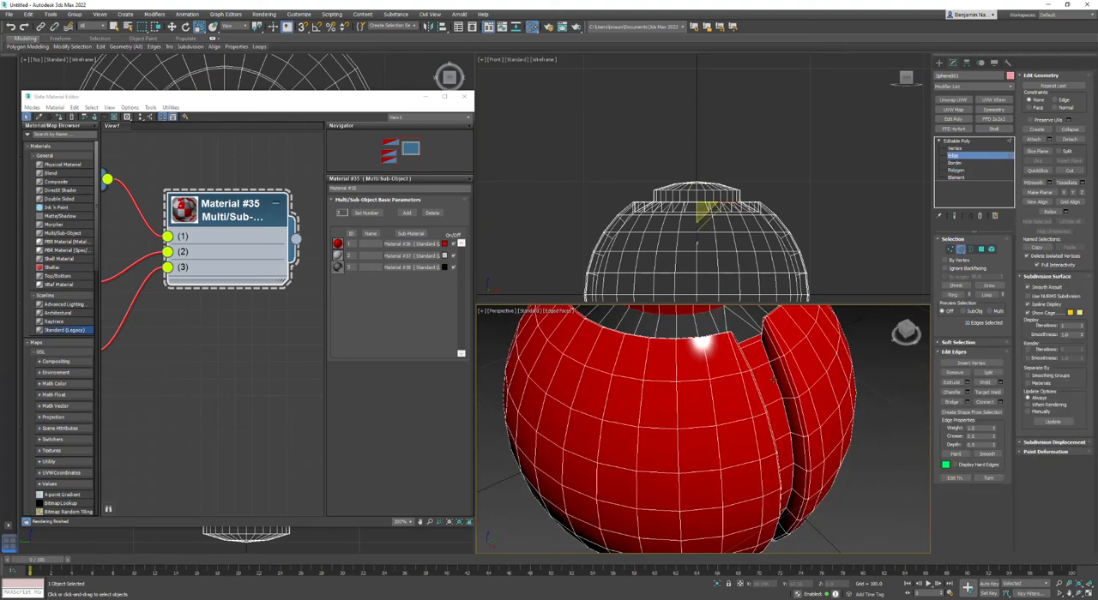
double_click(775, 378)
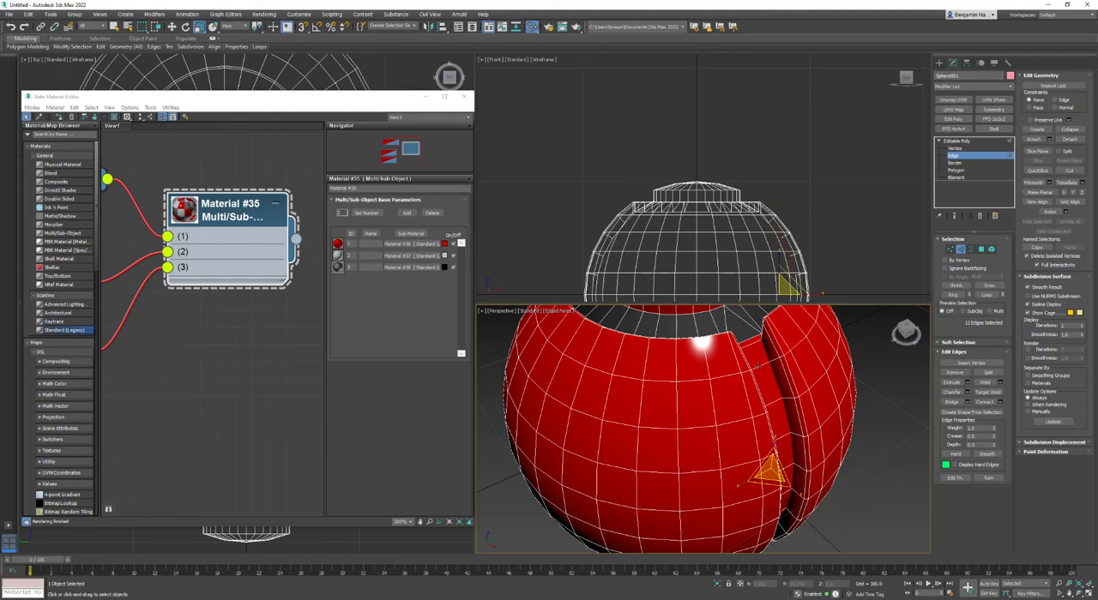
left_click(758, 366)
left_click(957, 297)
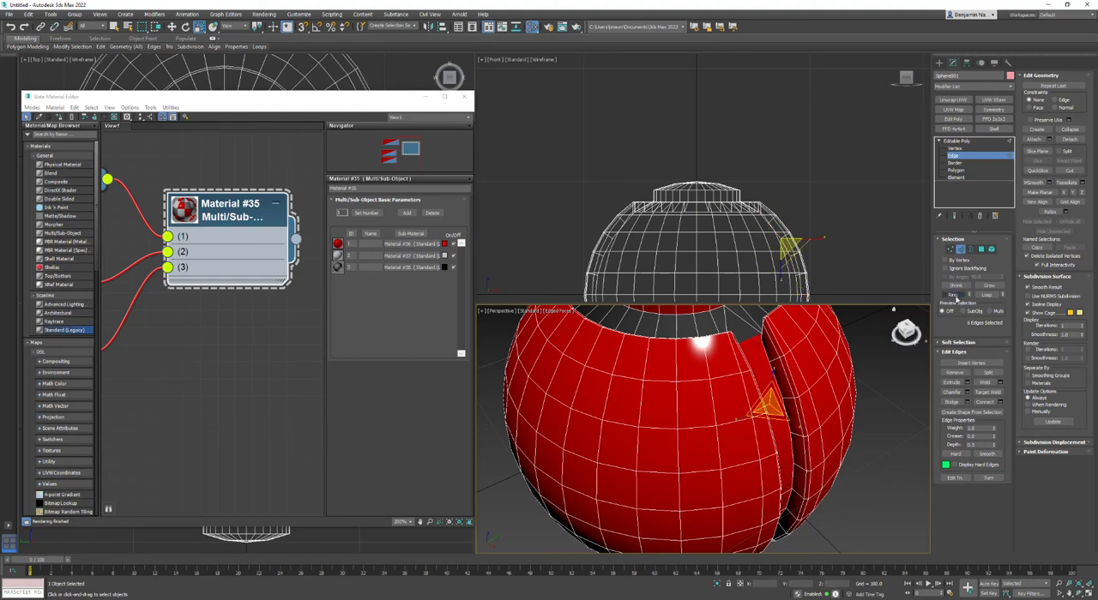
left_click(981, 249)
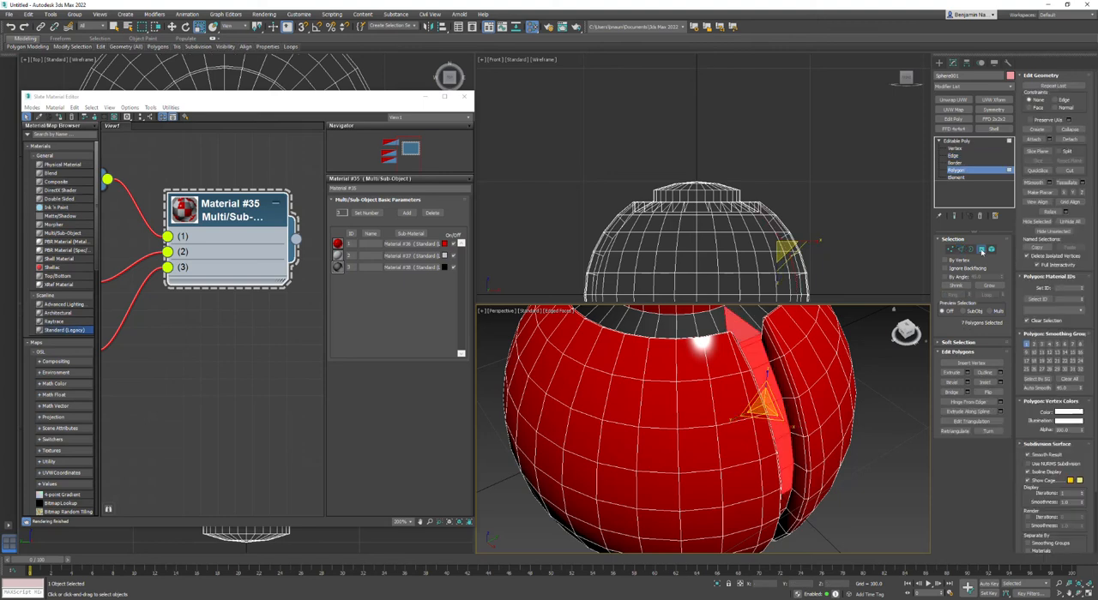
middle_click_drag(678, 432, 705, 433, "alt")
middle_click_drag(803, 511, 678, 427)
scroll(730, 433, "up", 7)
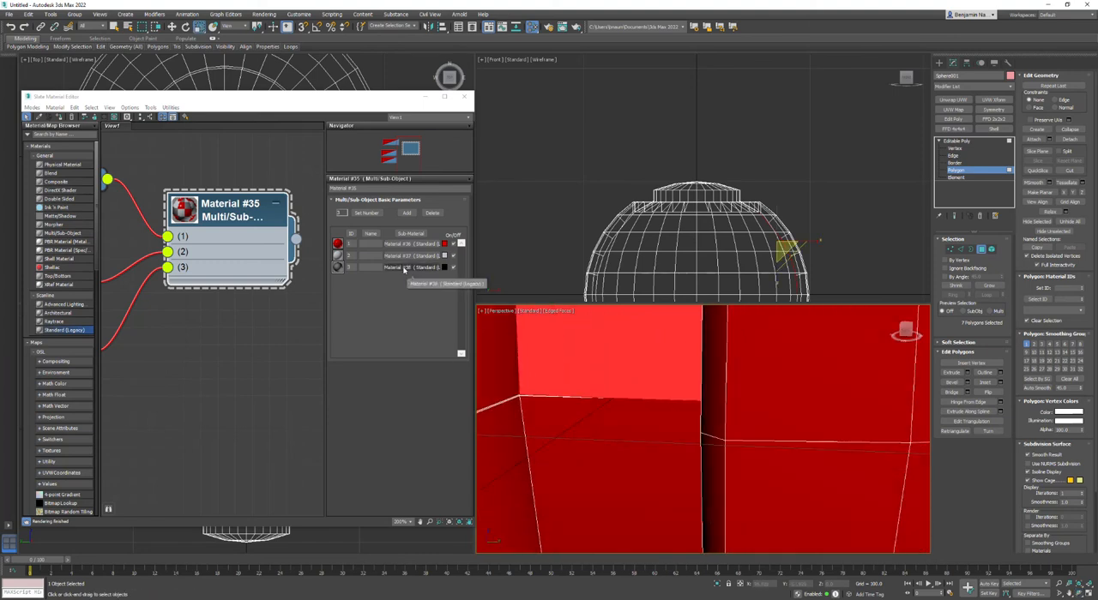
Give the selected side strip polygons the black sub-material's ID and clear the polygon selection.
left_click(1068, 289)
key("Return")
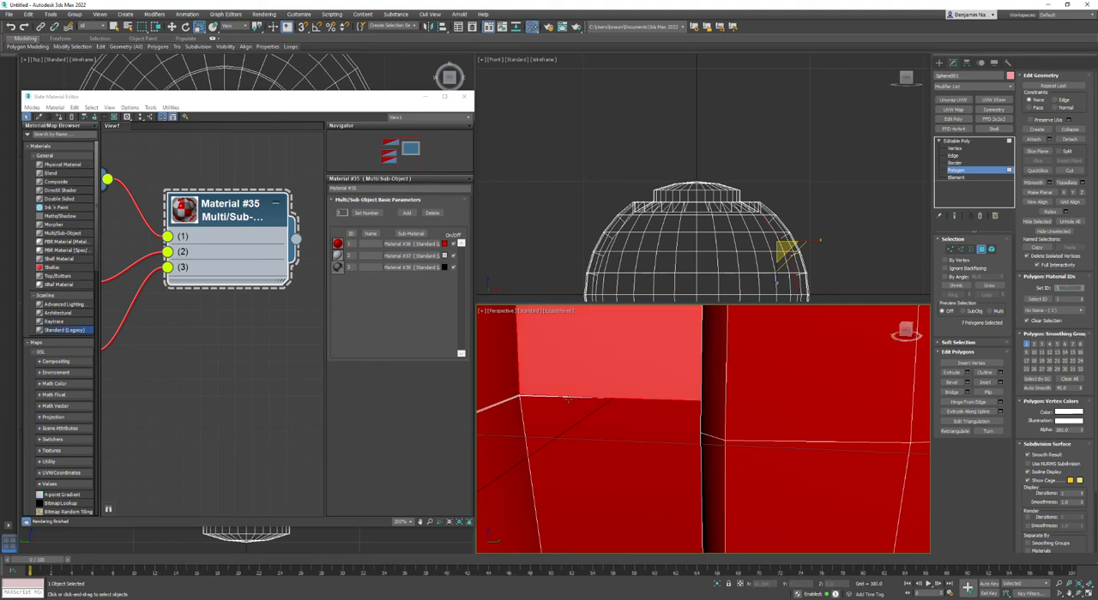
middle_click_drag(593, 393, 657, 401)
left_click(829, 238)
scroll(573, 398, "up", 3)
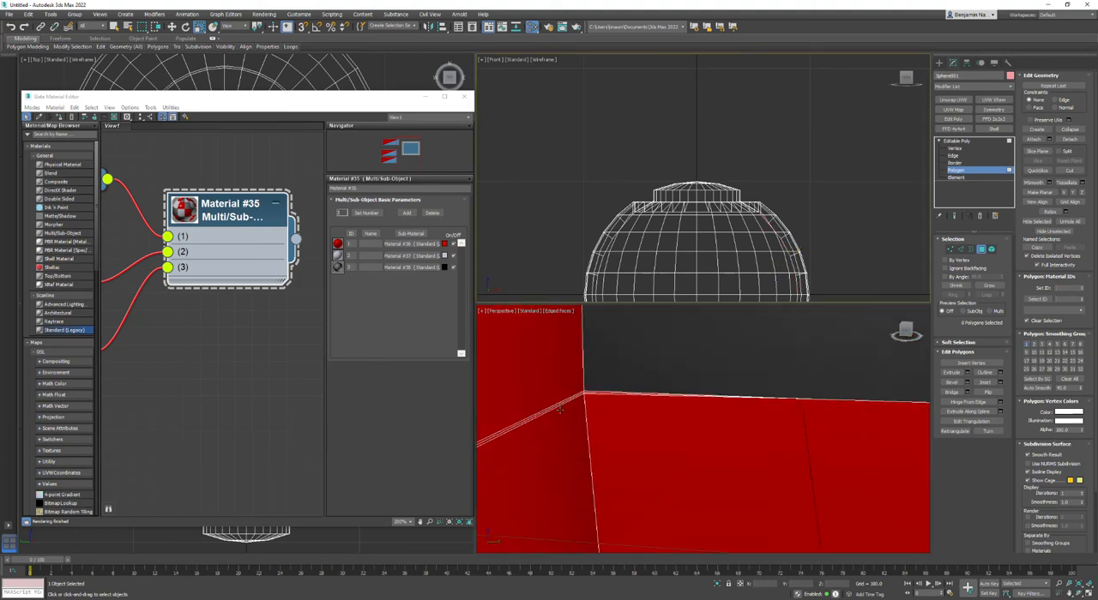
middle_click_drag(578, 401, 605, 382)
scroll(607, 376, "down", 2)
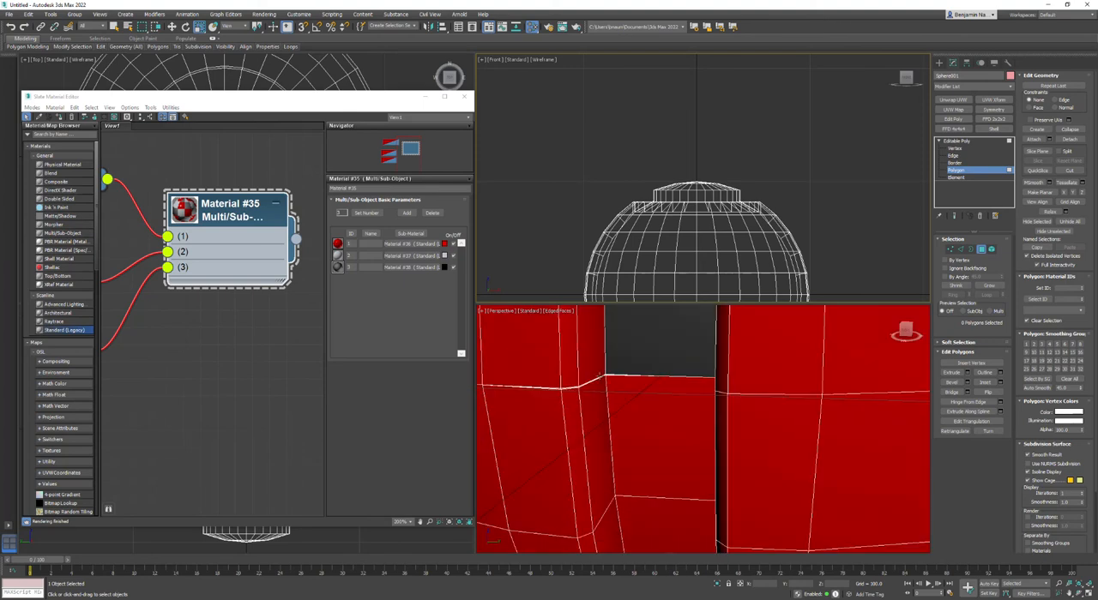
scroll(600, 376, "up", 4)
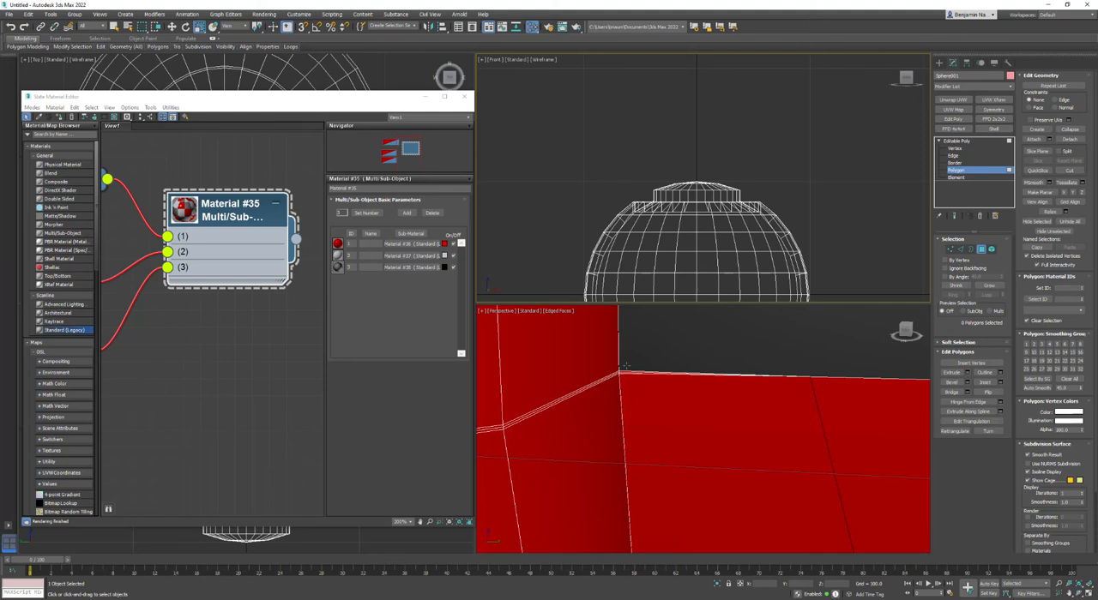
scroll(614, 383, "down", 5)
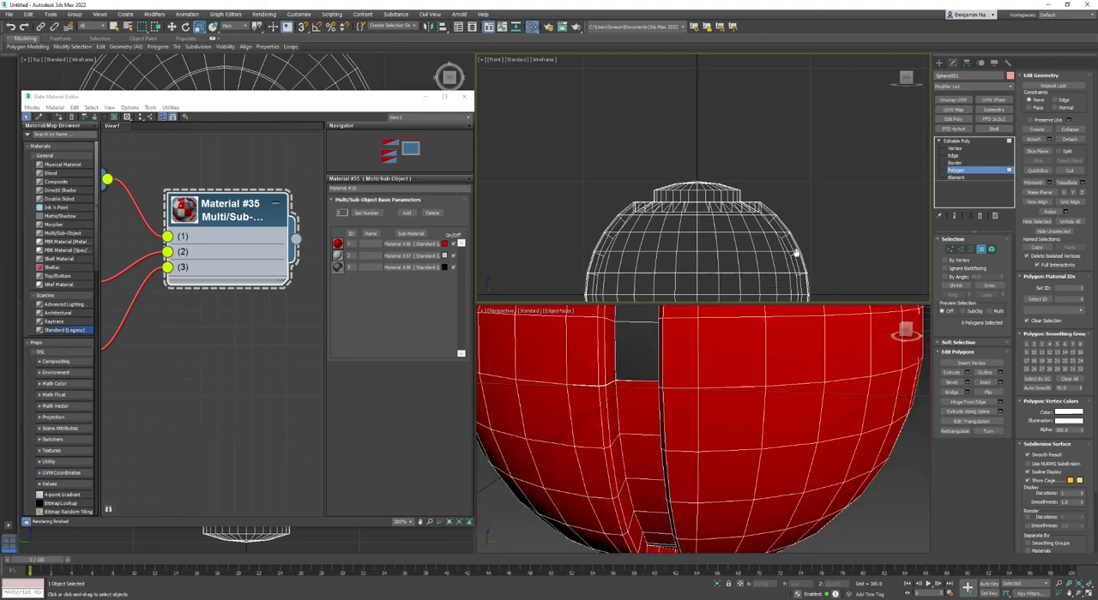
middle_click_drag(797, 252, 829, 186)
left_click(982, 250)
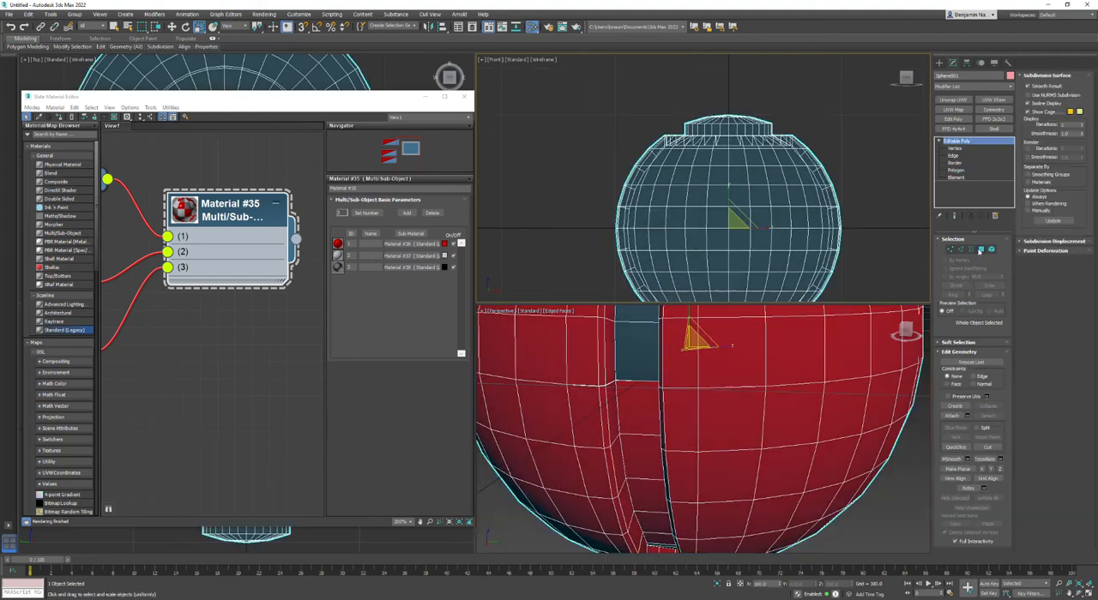
left_click(956, 171)
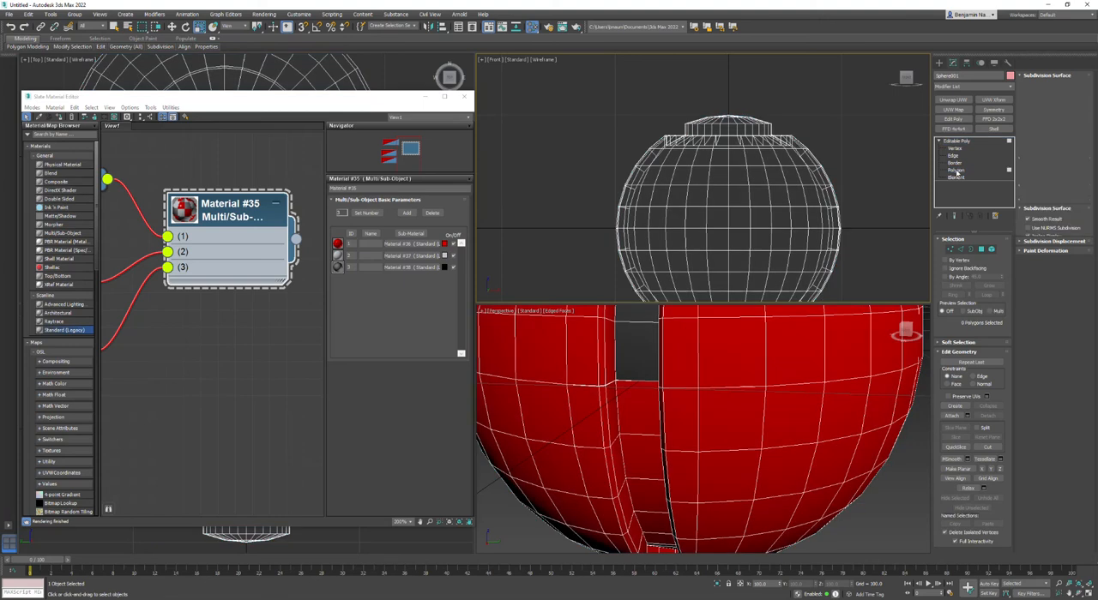
left_click_drag(843, 227, 623, 247)
left_click_drag(572, 282, 861, 247, "alt")
left_click_drag(879, 170, 565, 216, "alt")
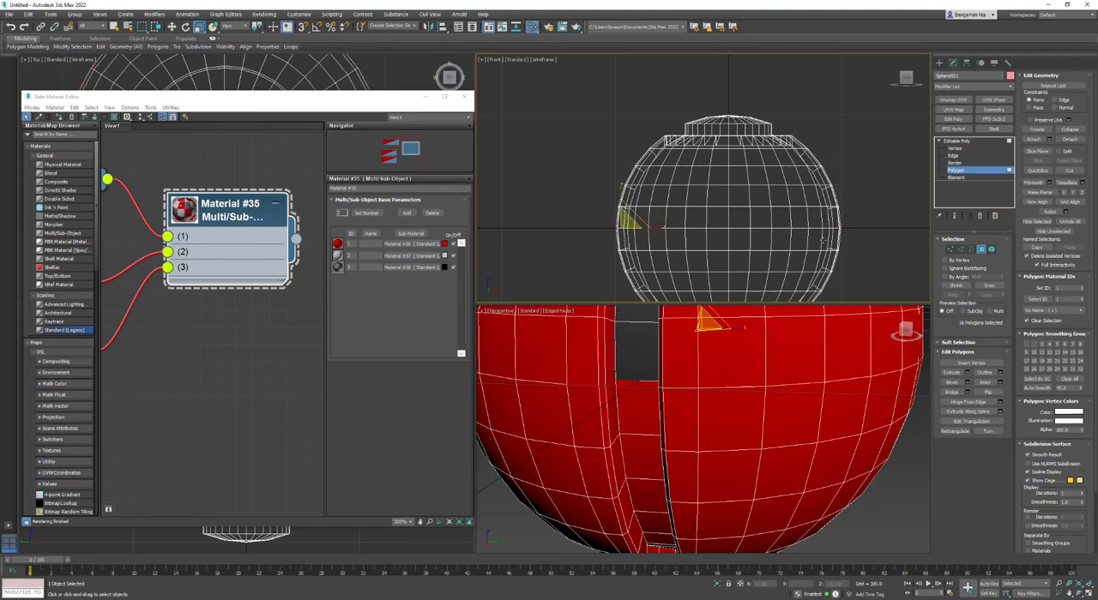
middle_click_drag(703, 254, 713, 232)
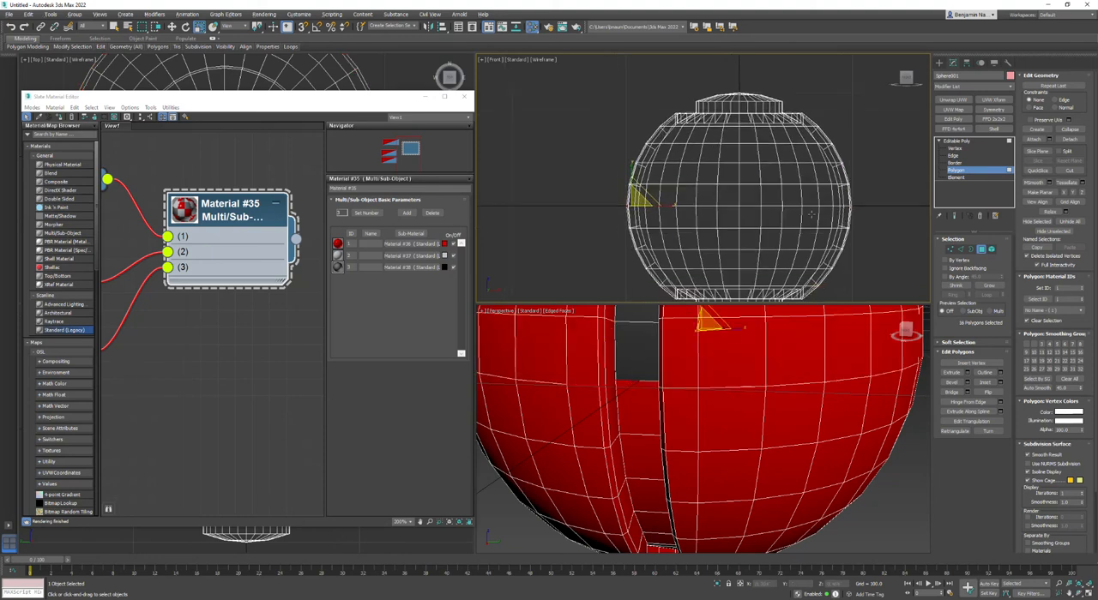
left_click(883, 205)
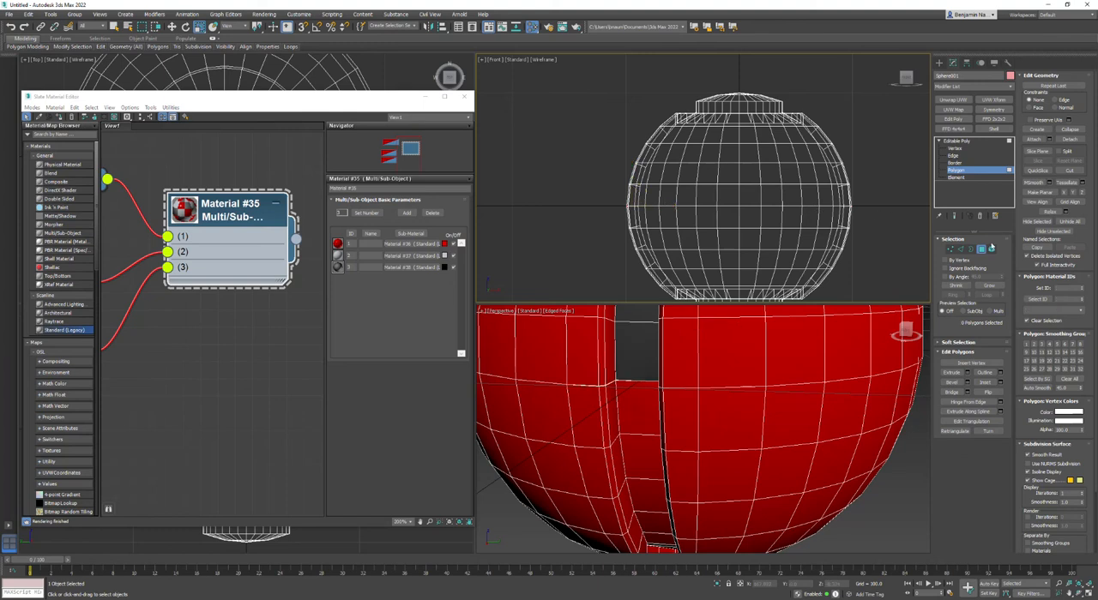
Select the row of vertices along the sphere's horizontal centre line in the Front view.
left_click(950, 249)
left_click_drag(878, 203, 572, 215)
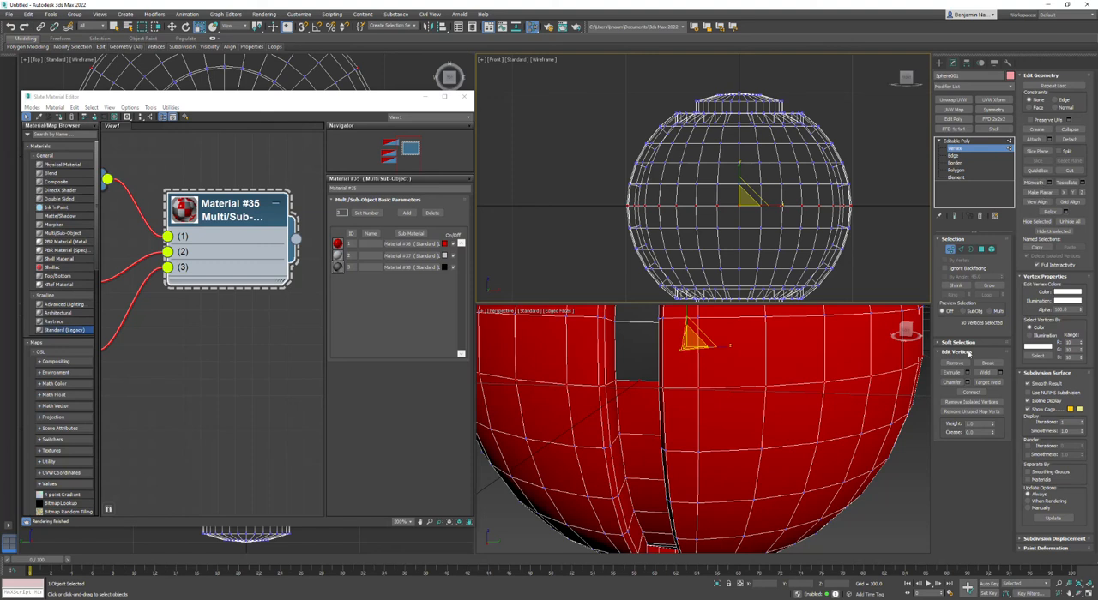
Weld the selected centre-line vertices and remove the stray vertex in the middle of one side strip.
left_click(984, 374)
left_click(709, 350)
left_click(640, 379)
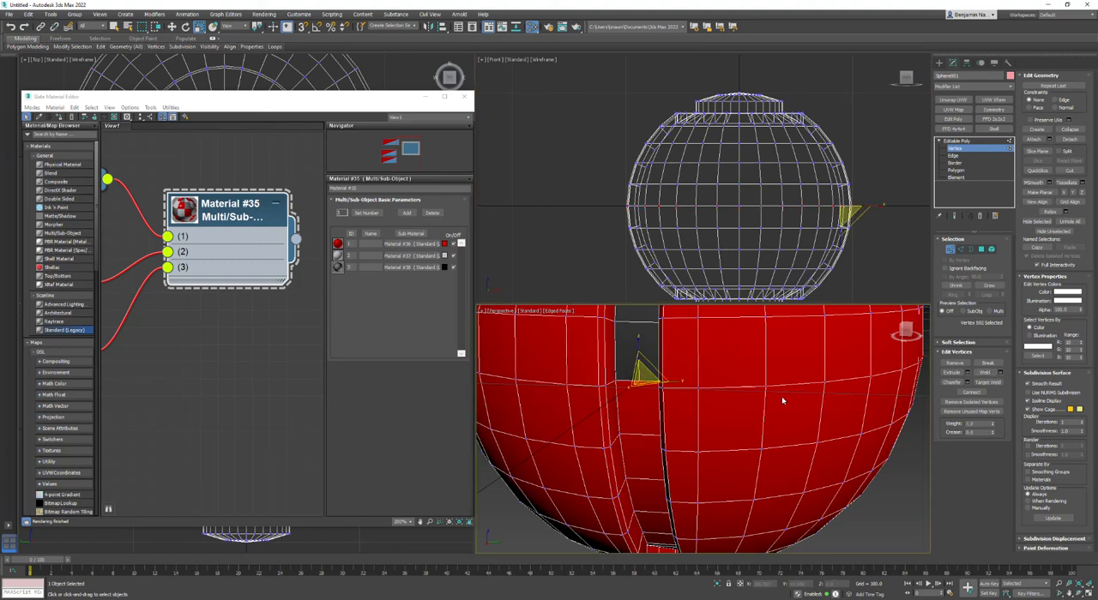
left_click(956, 363)
Remove the stray vertex halfway along the opposite side strip.
middle_click_drag(689, 399, 705, 395, "alt")
scroll(706, 393, "up", 5)
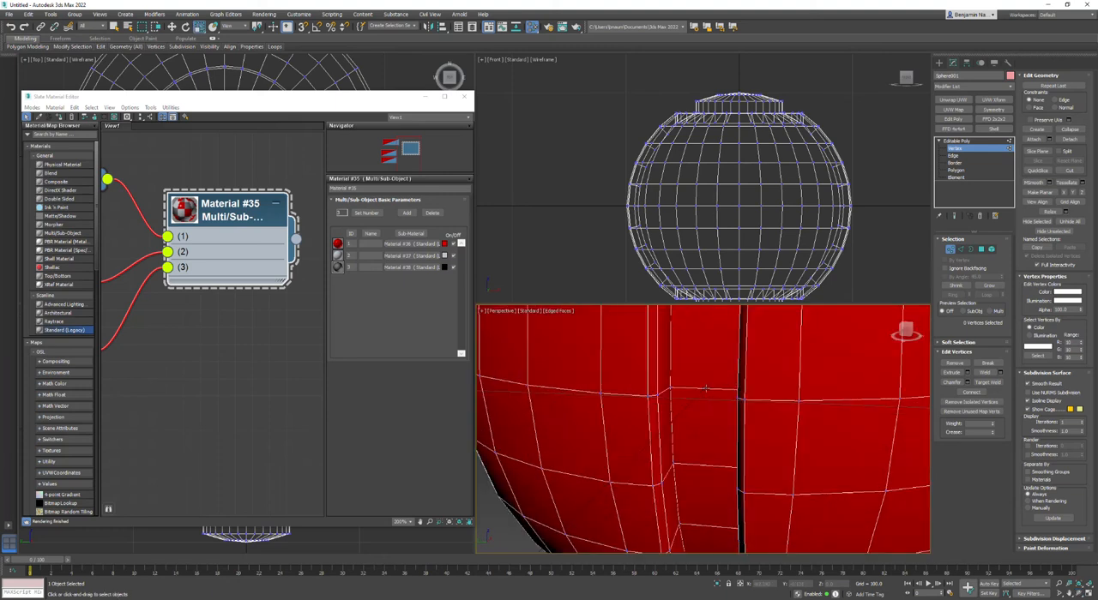
left_click(706, 388)
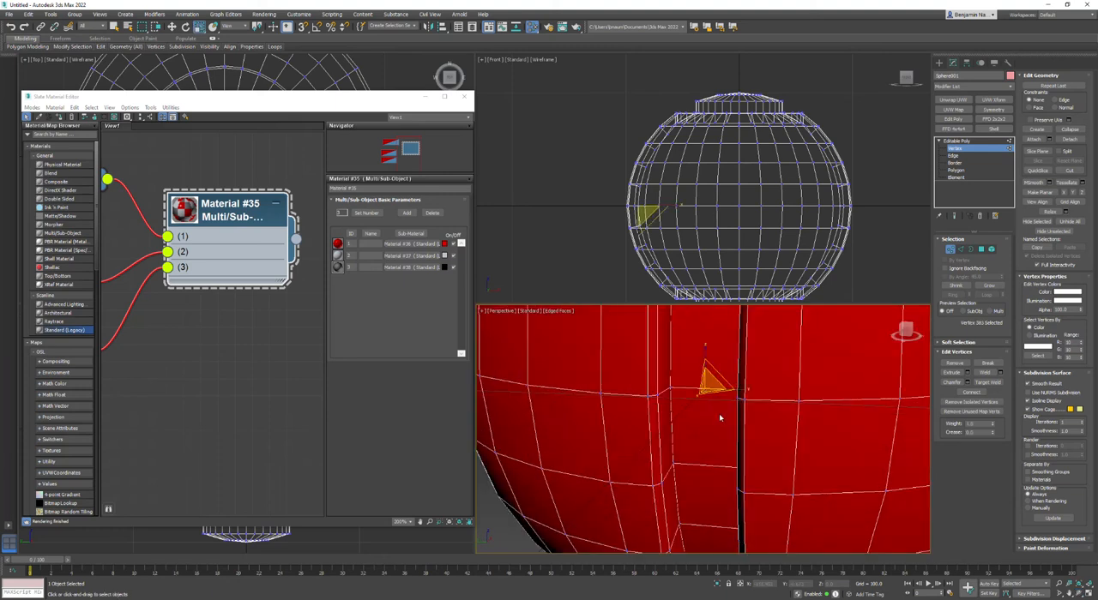
left_click(955, 364)
scroll(784, 385, "down", 4)
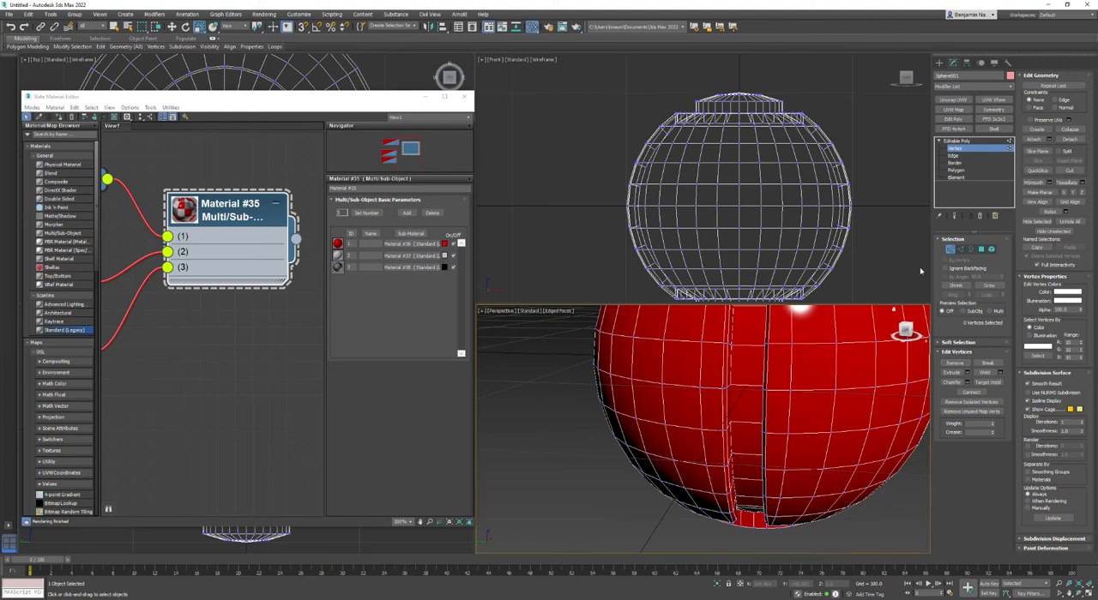
Select a side strip's polygons by way of an edge ring, give them the black sub-material's ID, and clear the selection.
left_click(959, 250)
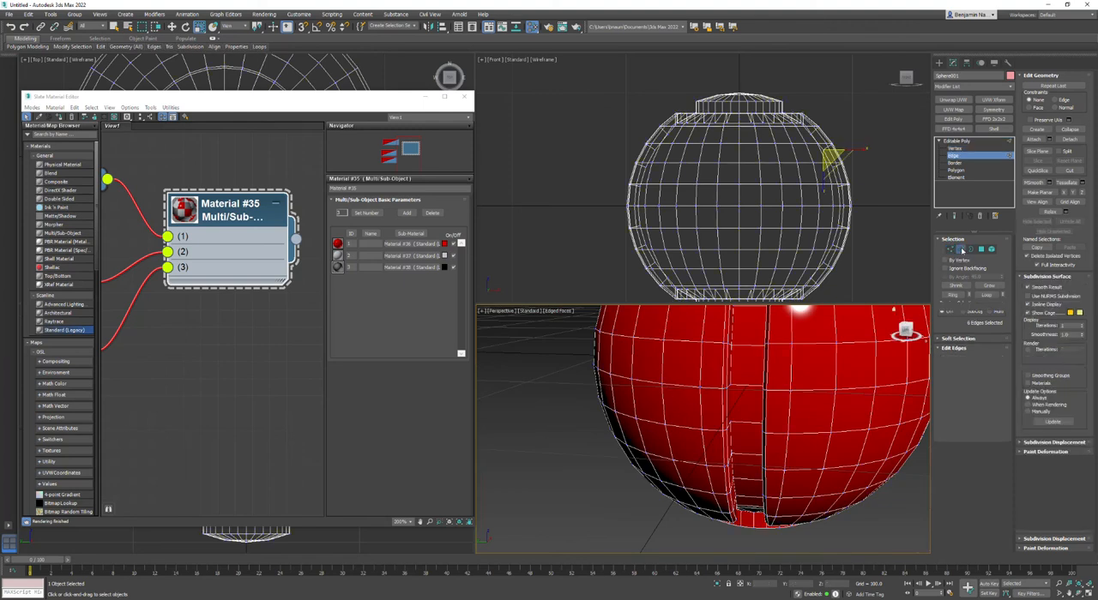
left_click(746, 348)
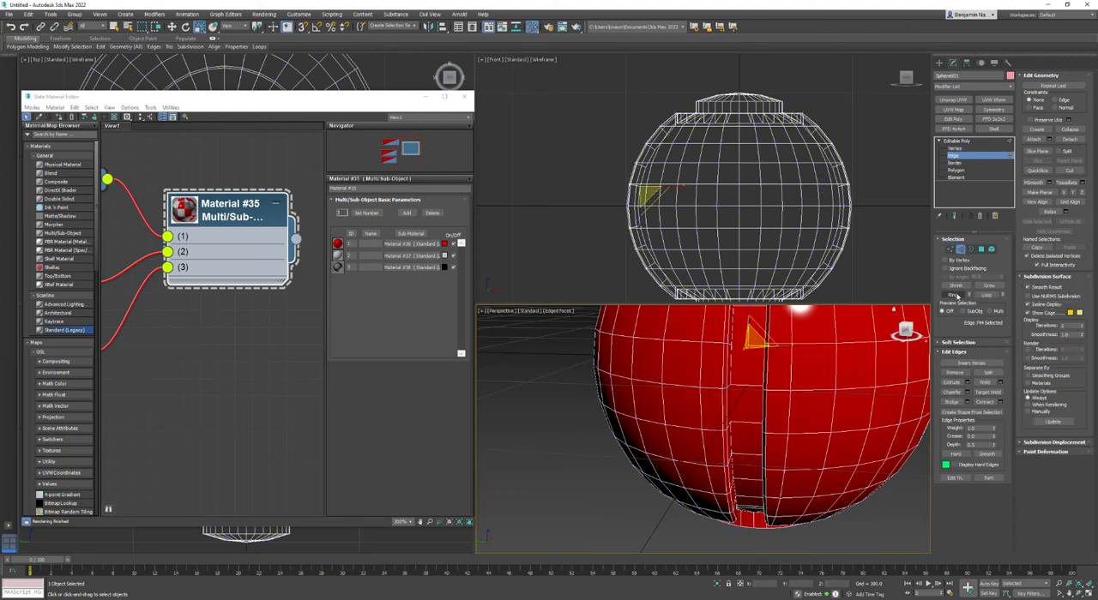
left_click(958, 296)
left_click(981, 250, "ctrl")
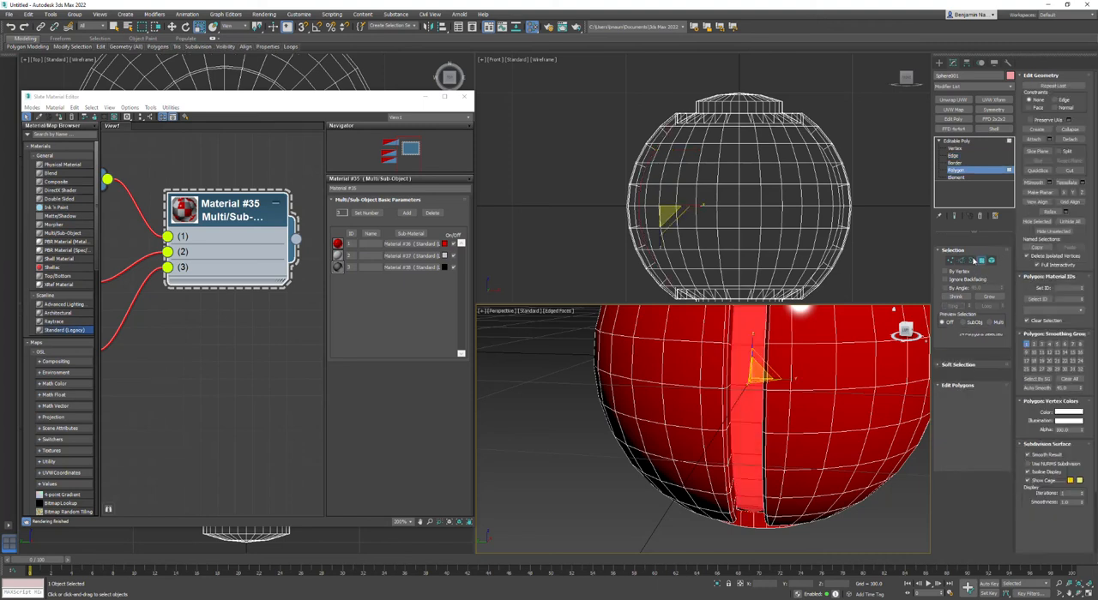
middle_click_drag(770, 371, 734, 438)
middle_click_drag(694, 407, 745, 423, "alt")
left_click(1068, 290)
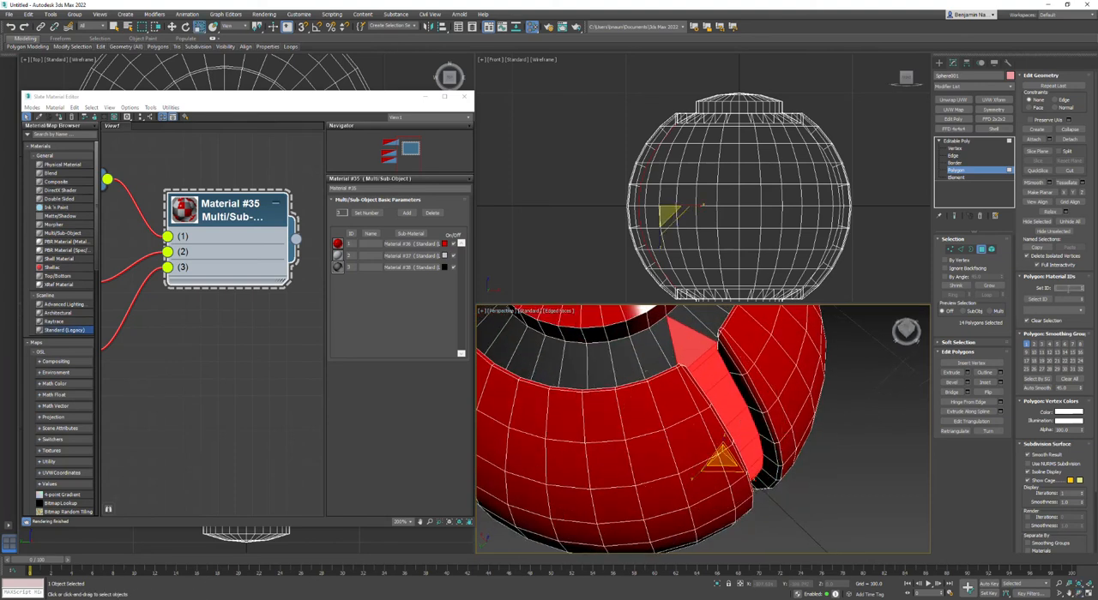
left_click(856, 411)
Select one half of the bottom ring groove's floor from an edge ring and give its polygons the black sub-material's ID.
scroll(839, 448, "down", 5)
middle_click_drag(816, 424, 738, 345, "alt")
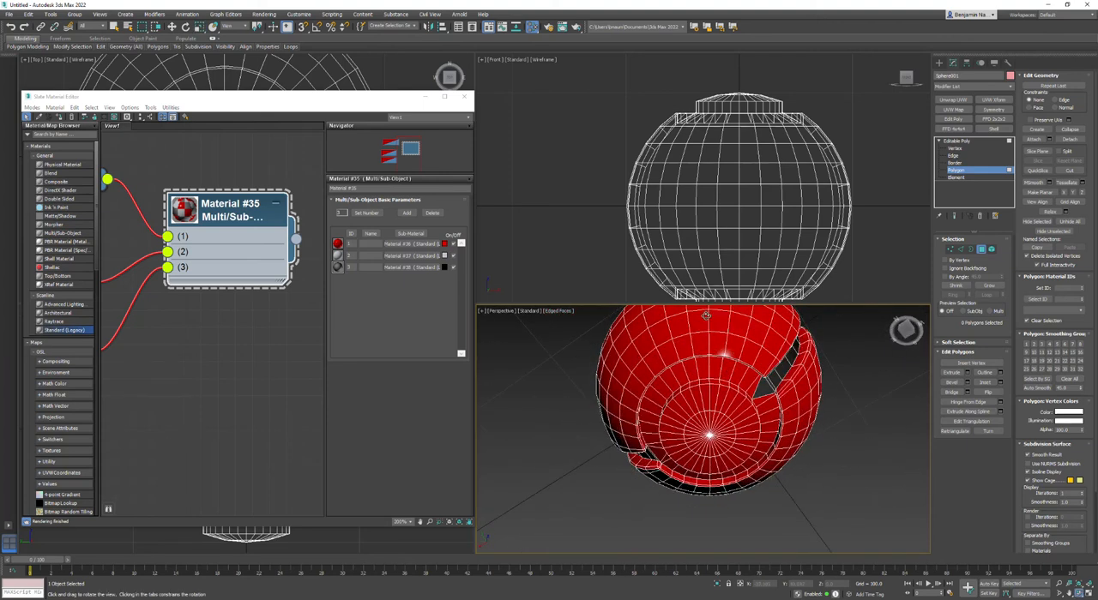
scroll(748, 369, "up", 3)
left_click(961, 249)
left_click(791, 364)
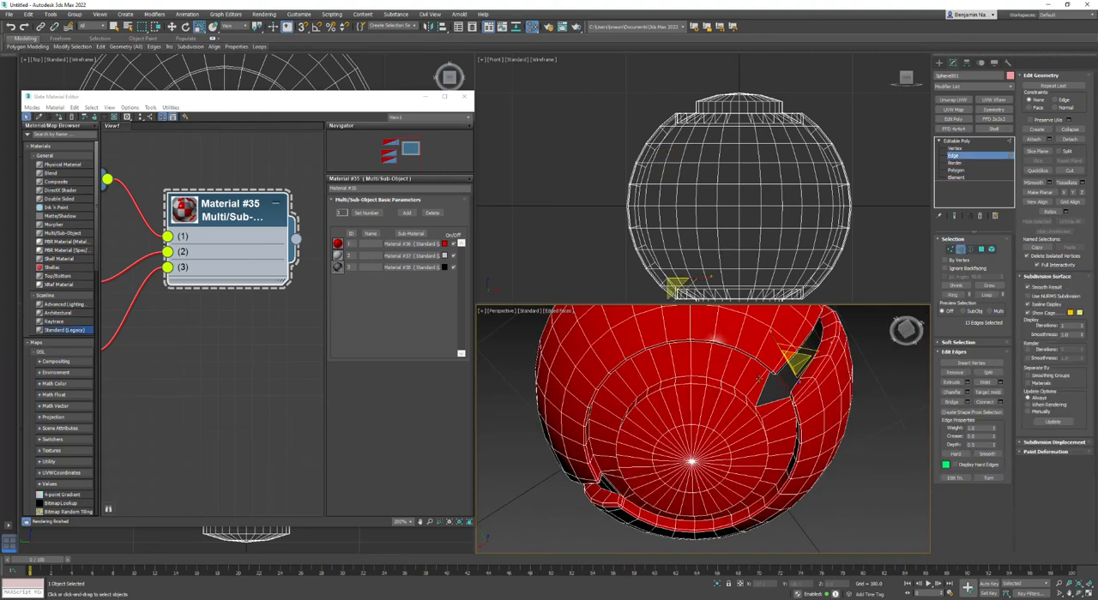
left_click(756, 375)
left_click(950, 297)
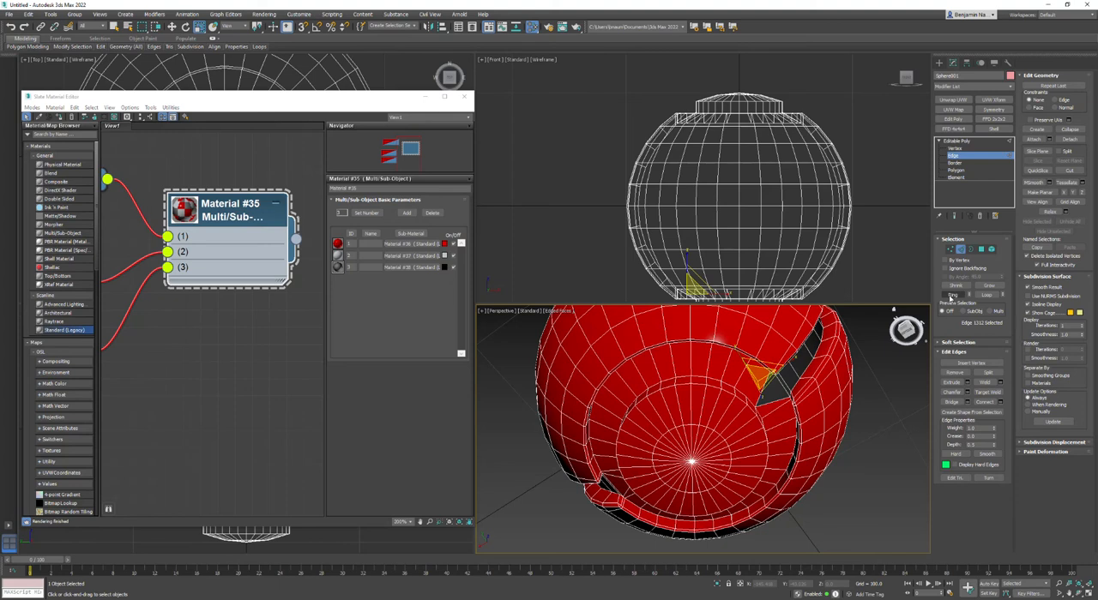
left_click(114, 26)
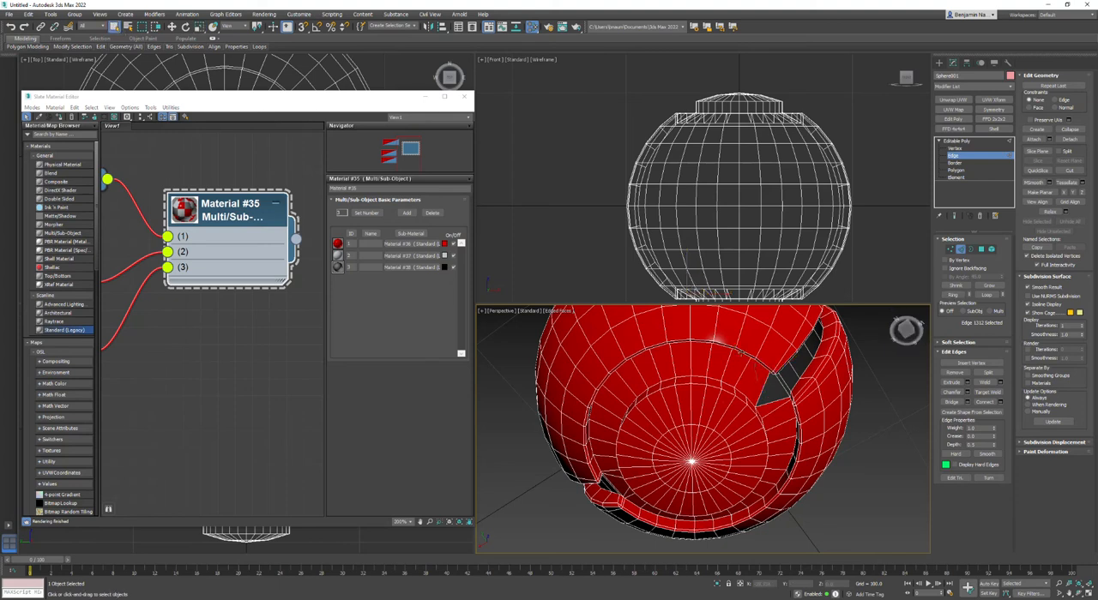
left_click(742, 374)
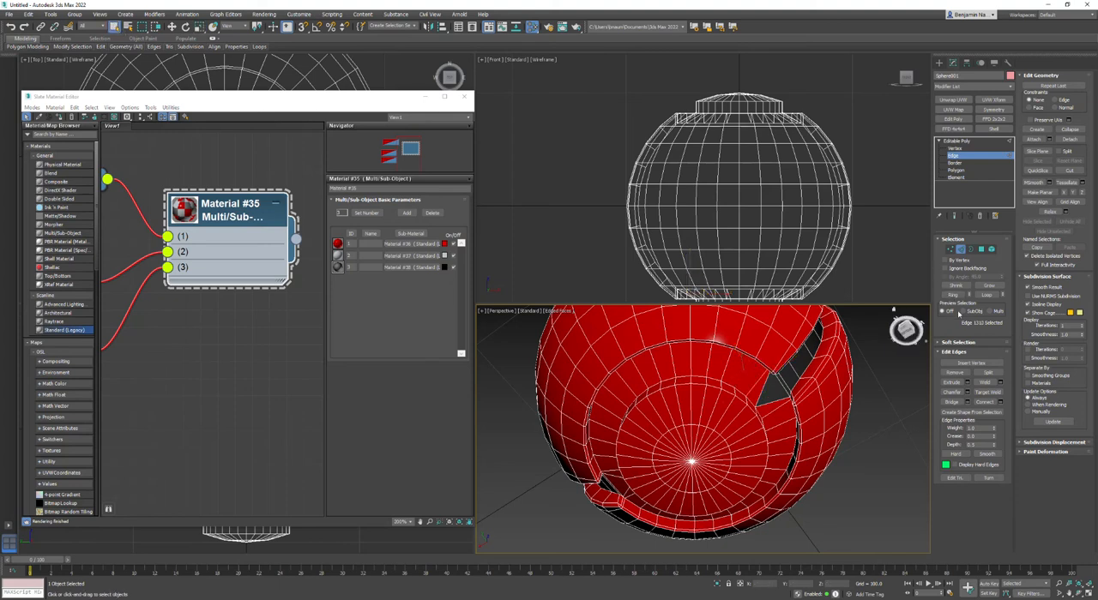
left_click(951, 295)
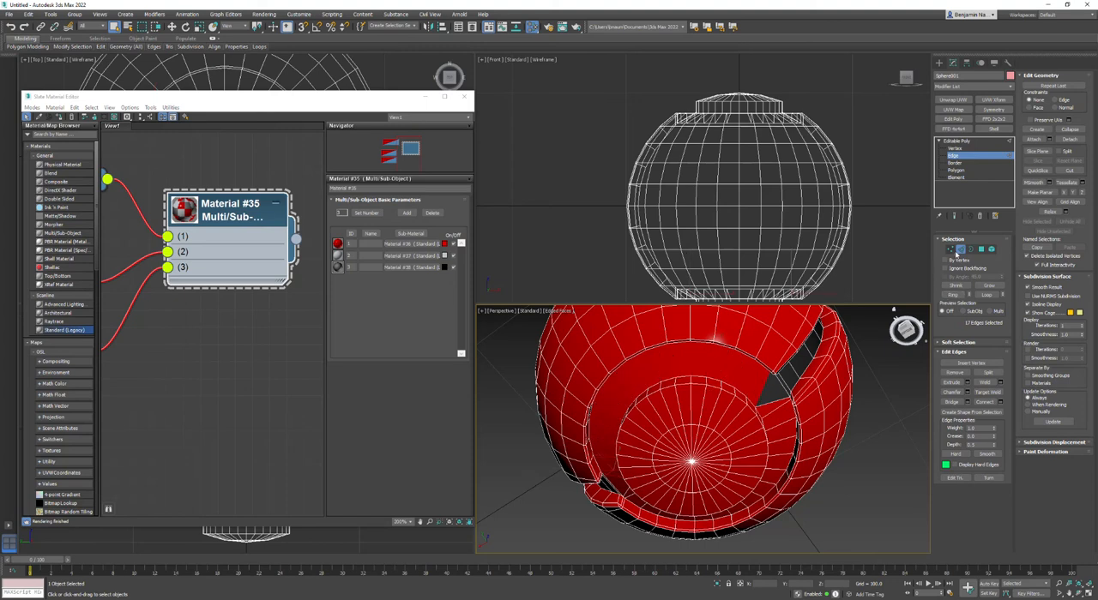
left_click(981, 250, "ctrl")
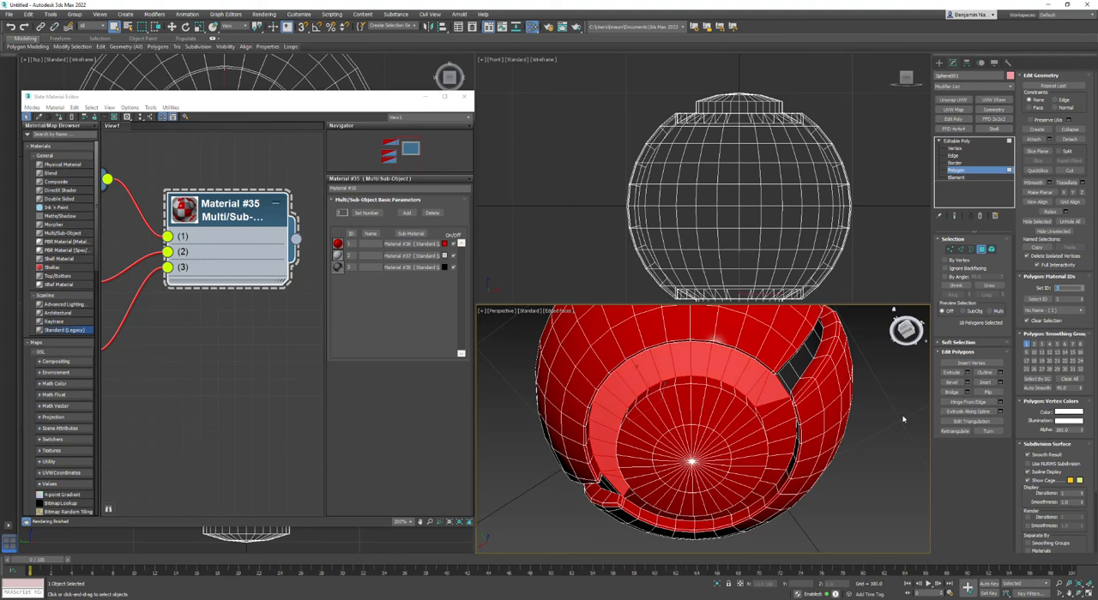
key("Delete")
Select the remaining half of the bottom groove's floor from an edge ring and give it the black sub-material's ID.
left_click(774, 408)
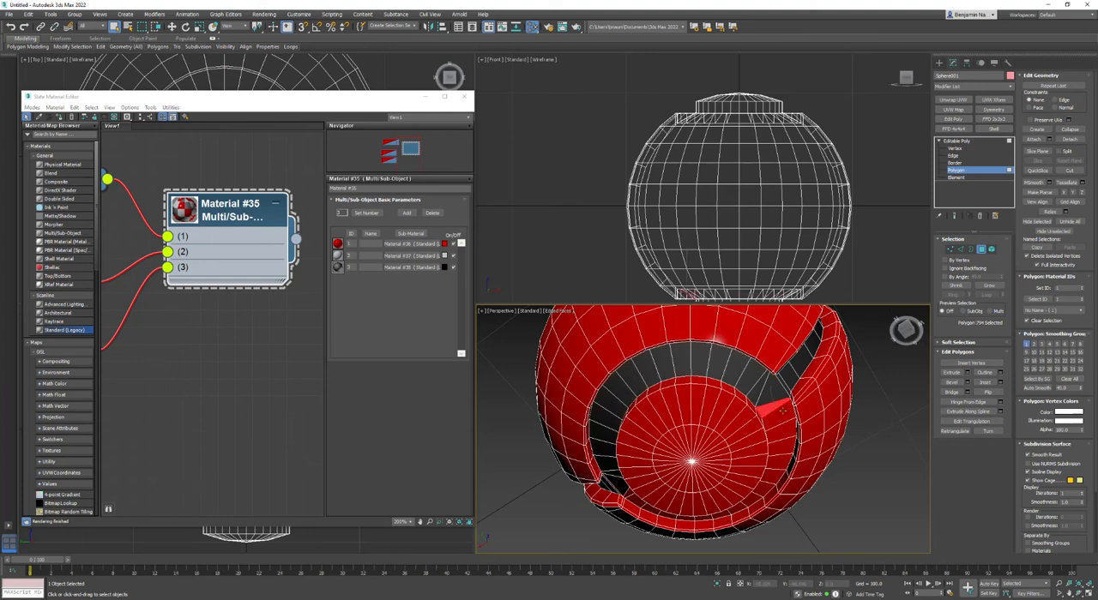
key("2")
left_click(777, 410)
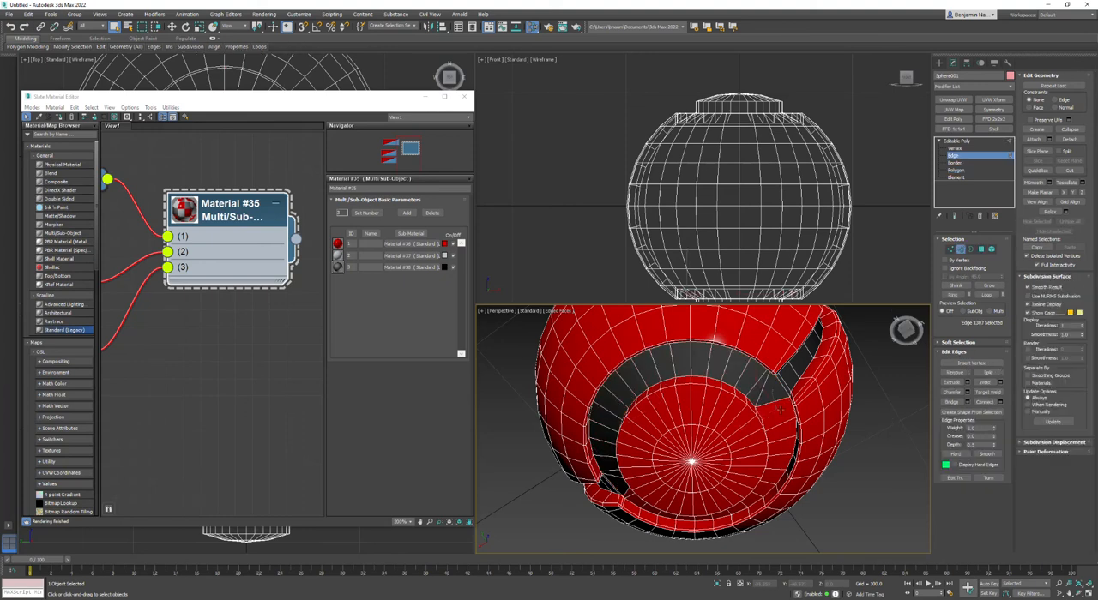
left_click(952, 294)
left_click(981, 248, "ctrl")
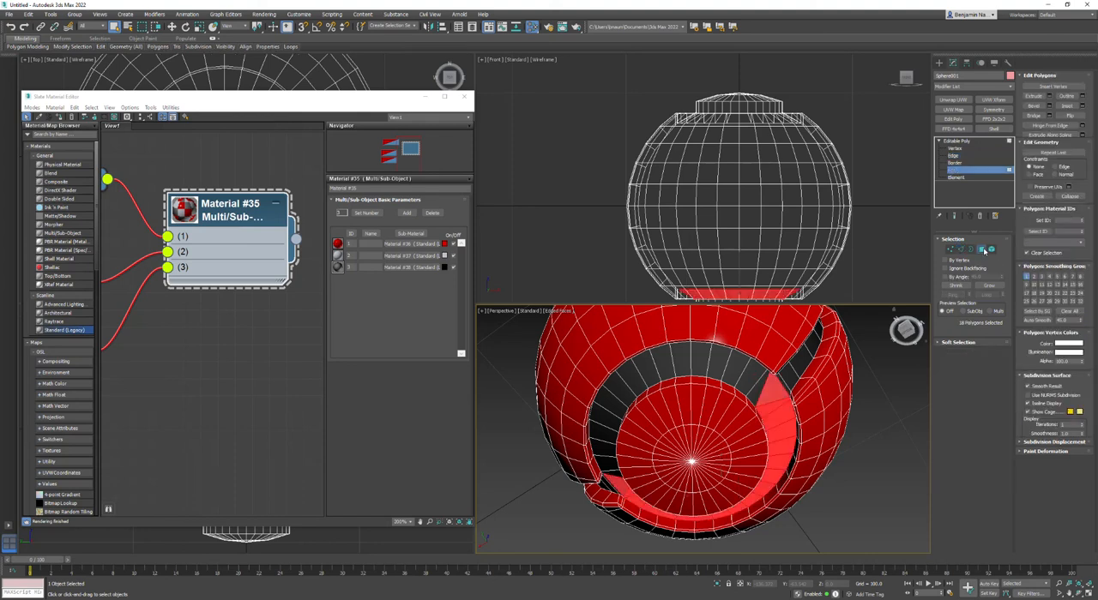
left_click(881, 418)
Select the remaining red side strip's polygons from an edge ring, set their material ID to 3, and clear the selection.
mouse_move(712, 456)
middle_mouse_down()
mouse_move(733, 446)
mouse_move(729, 387)
mouse_move(727, 463)
middle_mouse_up()
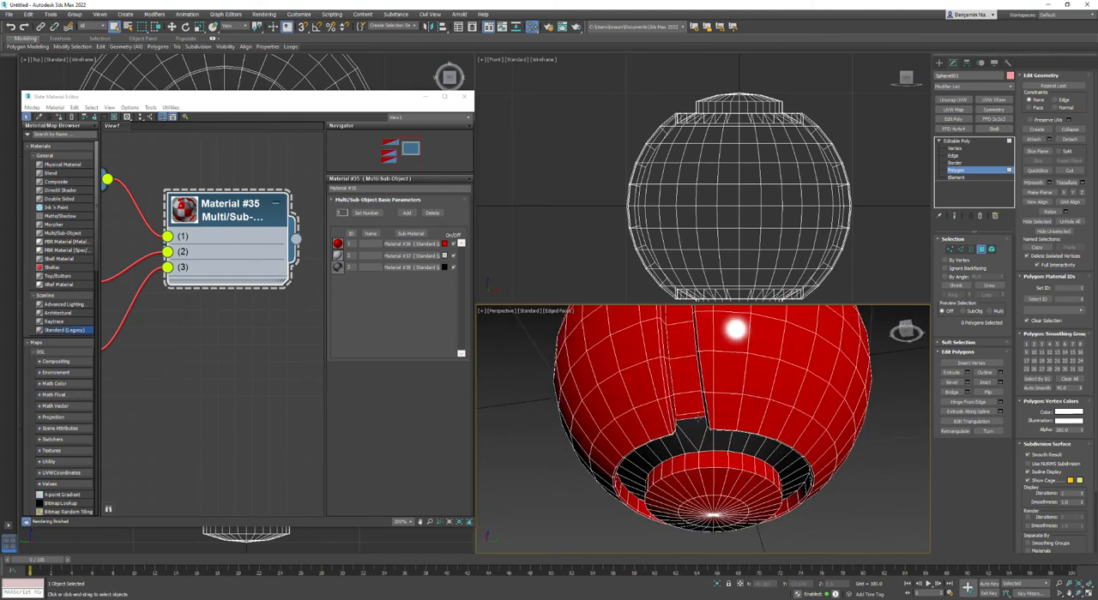
left_click(688, 410)
key("2")
left_click(694, 415)
left_click(955, 295)
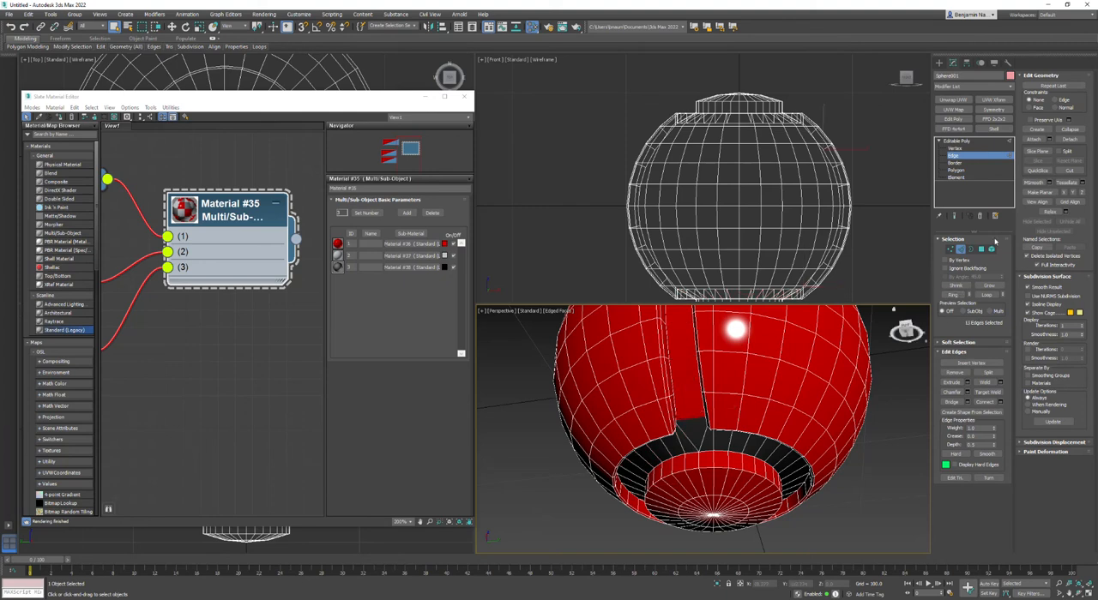
left_click(982, 249, "ctrl")
left_click(1065, 290)
type("3")
key("Return")
left_click(887, 439)
Select all polygons of the sphere's raised top cap in the Front view, set their material ID to 2, and clear the selection.
key("z")
key("z")
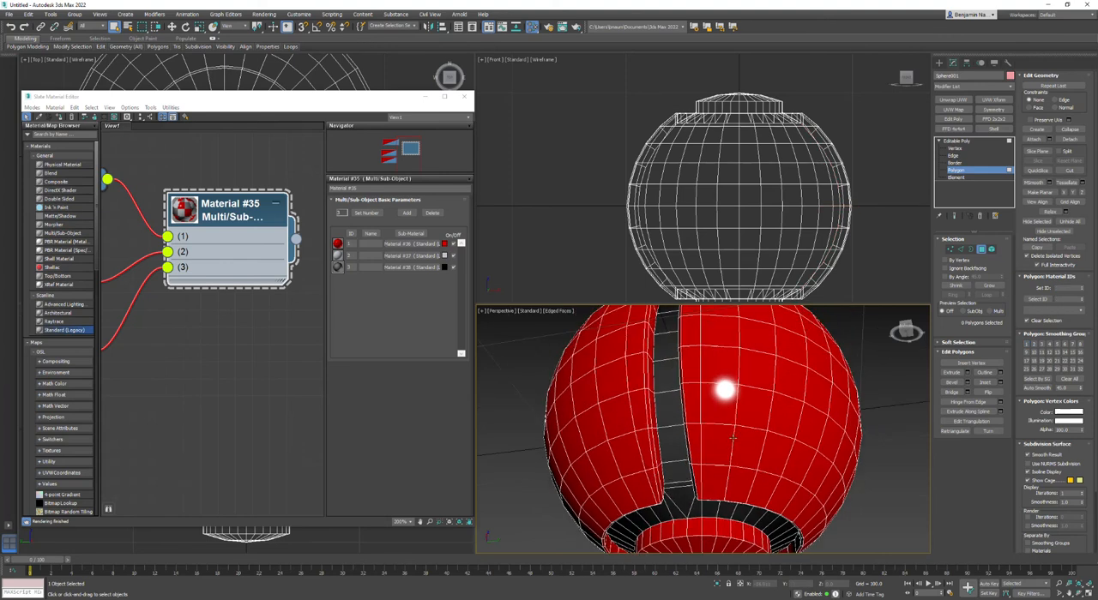
middle_click_drag(699, 396, 634, 477, "alt")
left_click(742, 365)
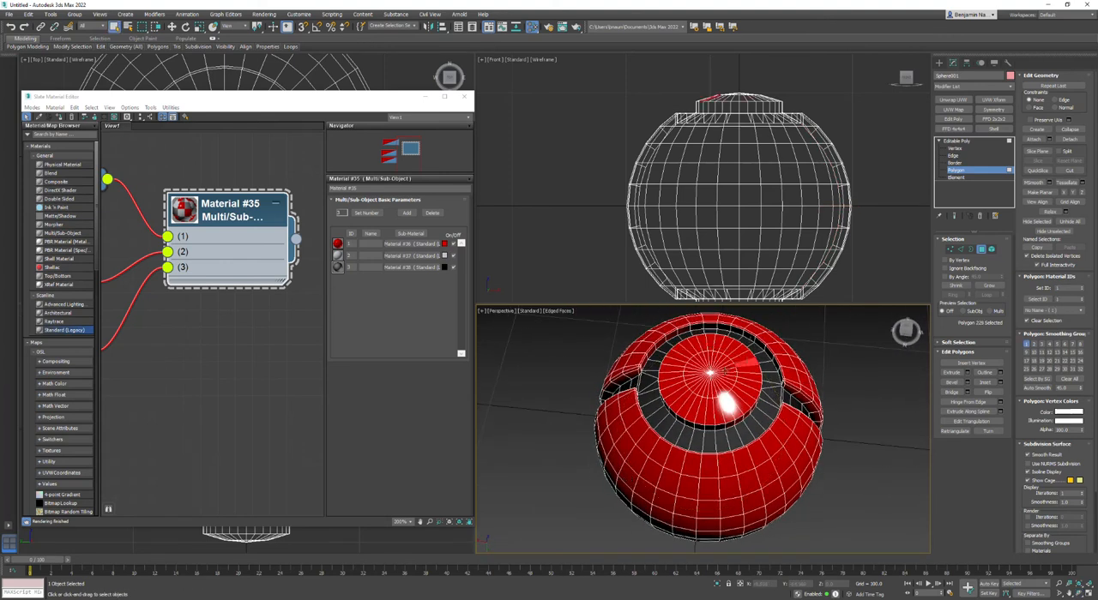
right_click(831, 422)
left_click(862, 427)
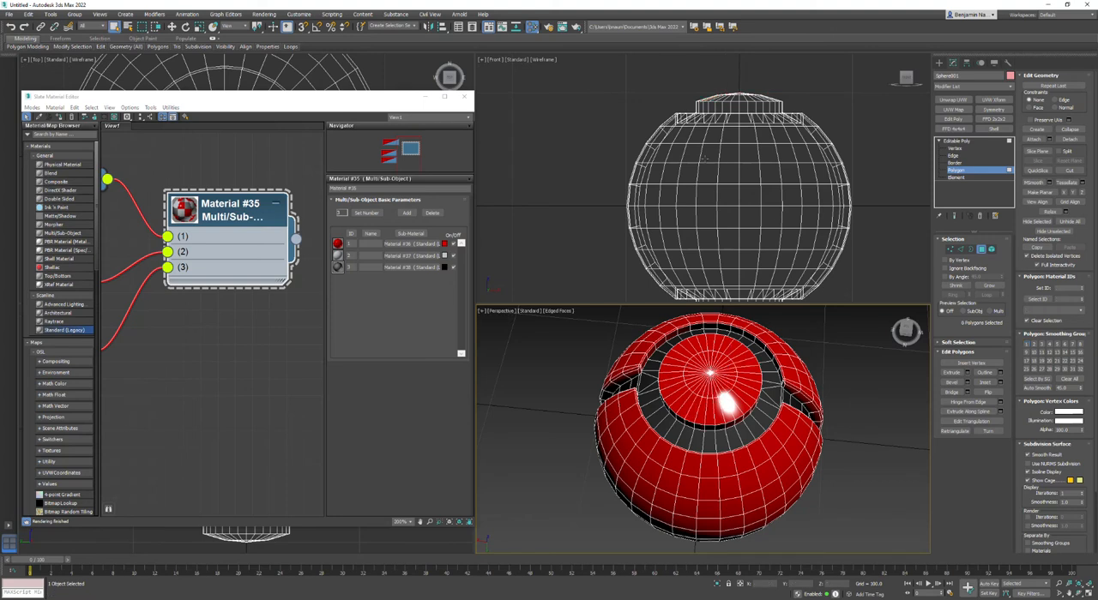
scroll(729, 77, "up", 5)
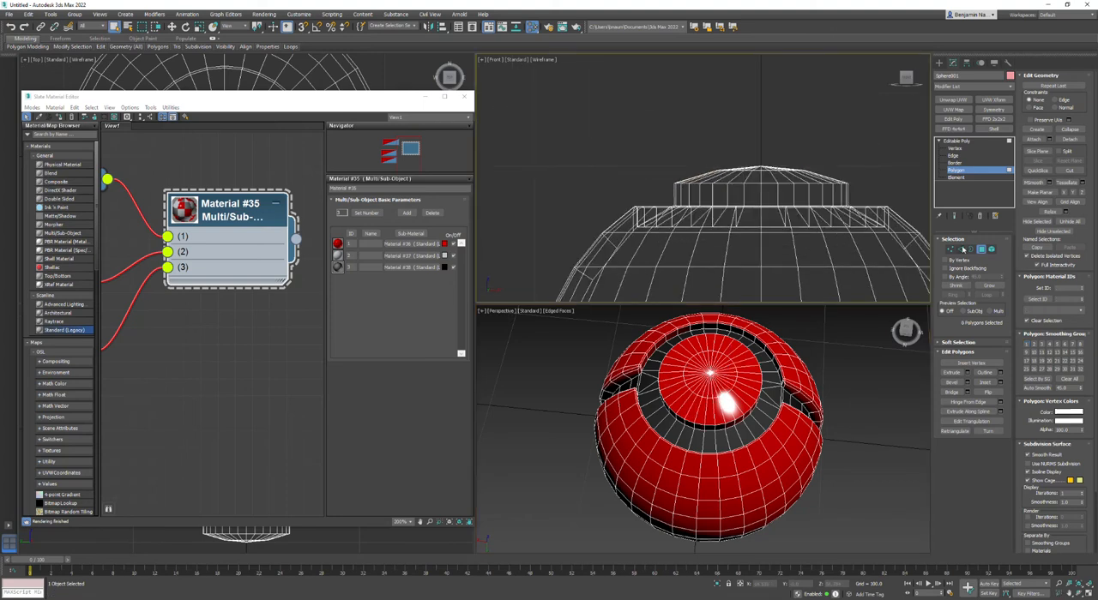
left_click_drag(595, 130, 887, 192)
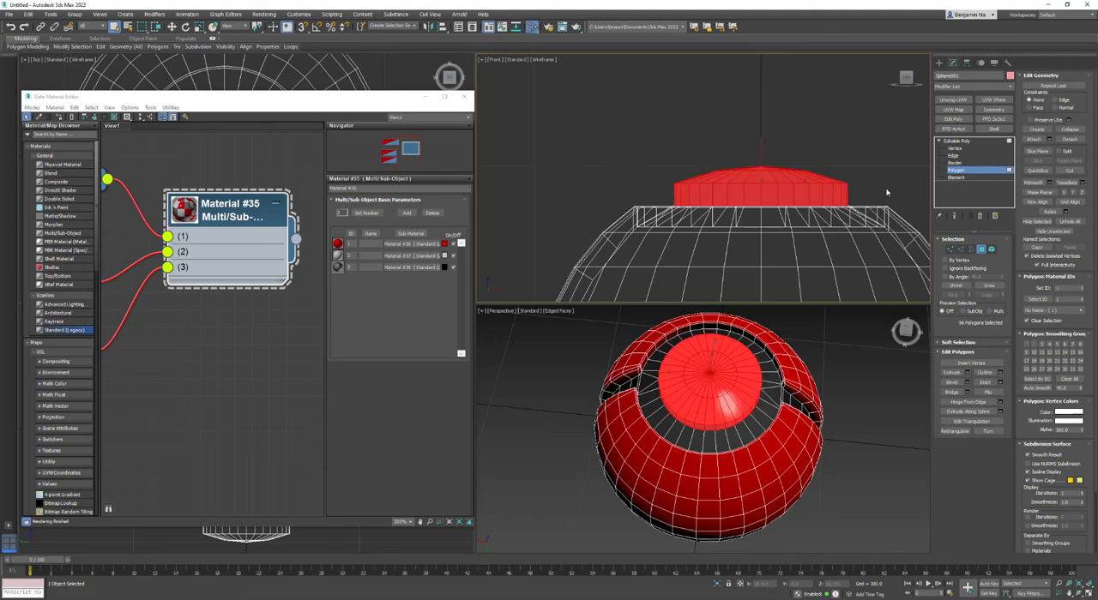
double_click(1068, 289)
type("2")
key("Return")
left_click(880, 393)
Convert the top cap's centre vertex to a polygon selection and give that inner disc the red sub-material's ID.
scroll(725, 157, "up", 2)
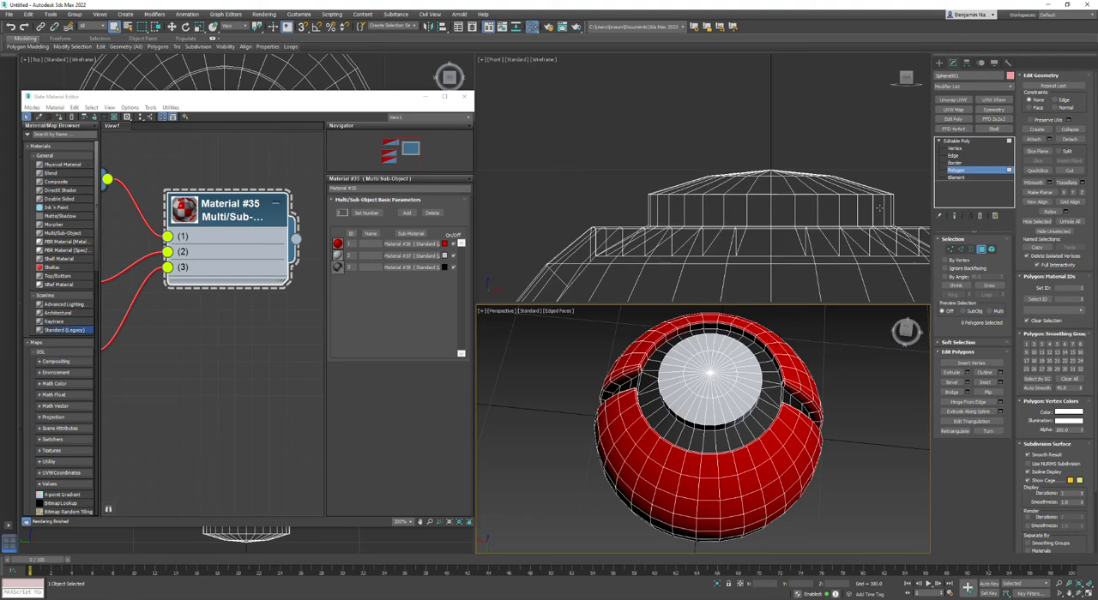
key("1")
left_click(705, 374)
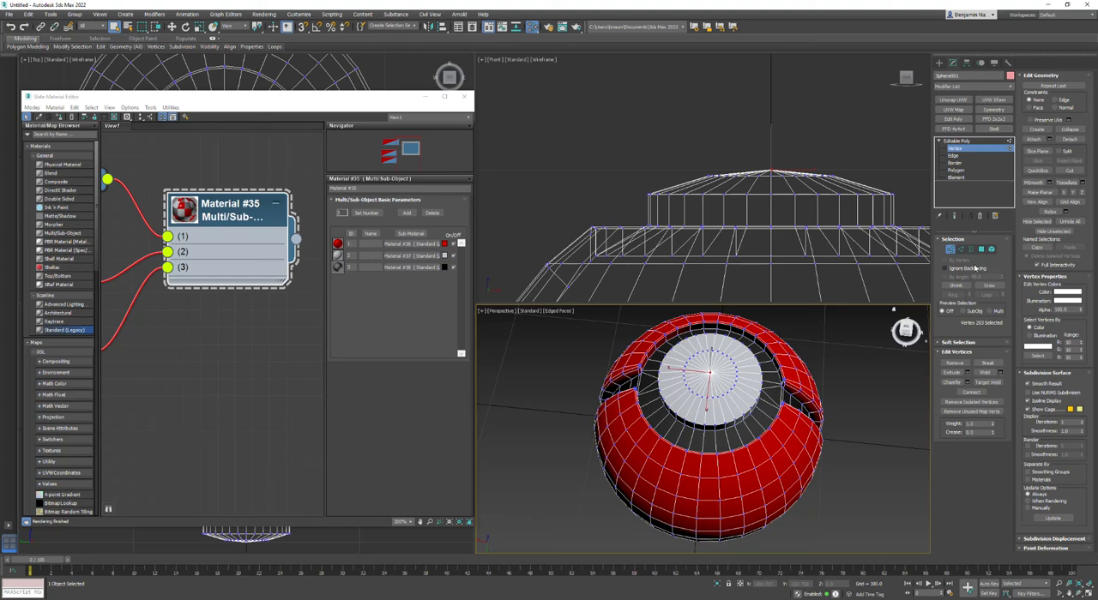
left_click(980, 250, "ctrl")
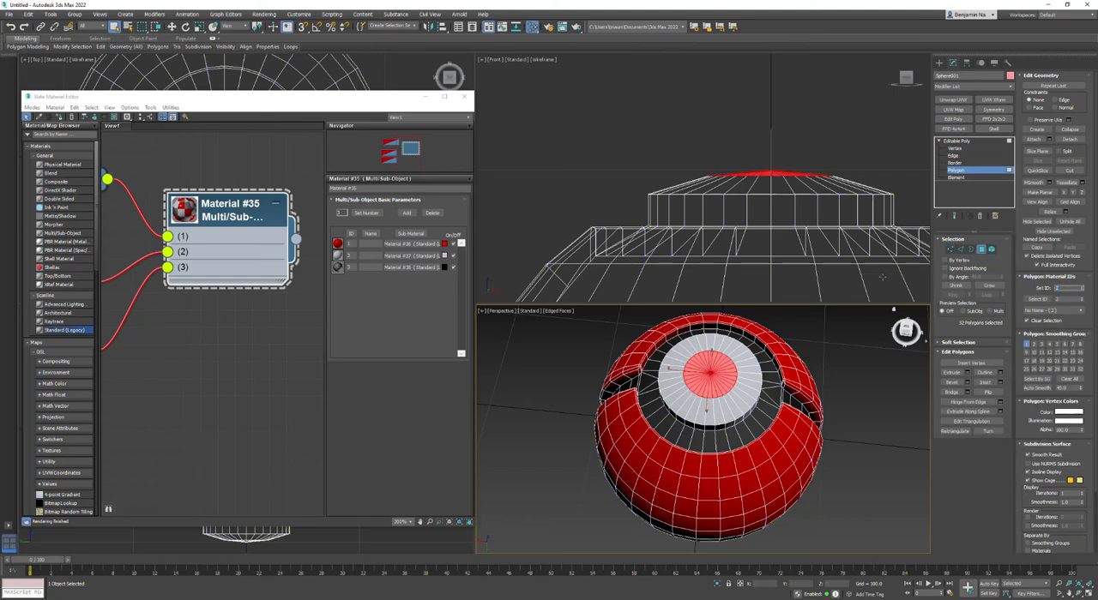
left_click(845, 372)
Leave polygon editing, mirror the sphere with a Symmetry modifier on the Z axis, and convert it to Editable Poly.
scroll(845, 372, "down", 4)
middle_click_drag(845, 372, 759, 400, "alt")
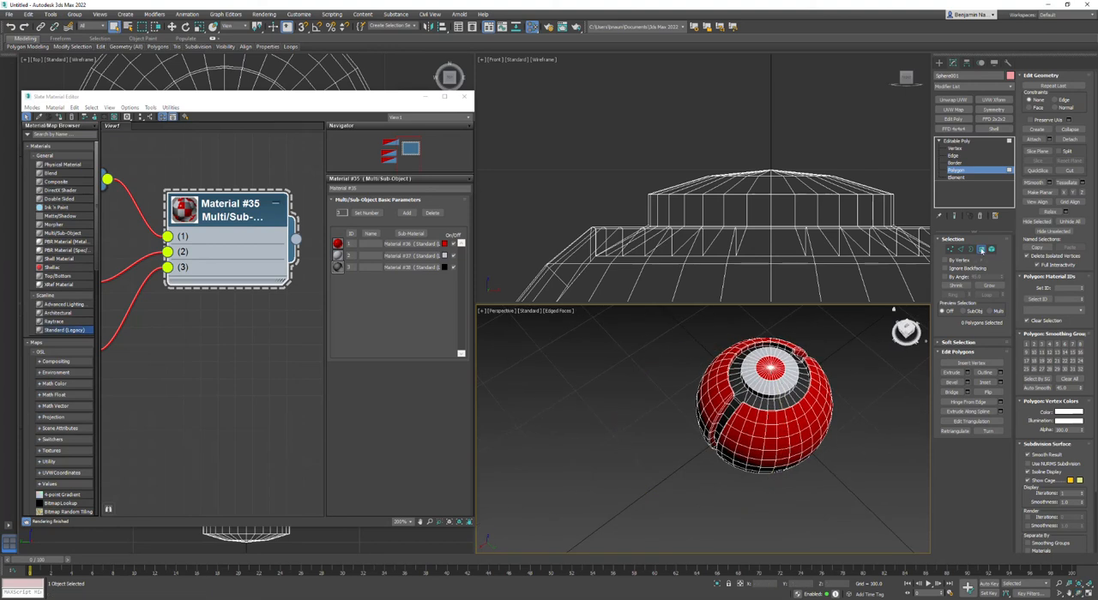
left_click(981, 250)
middle_click_drag(804, 343, 707, 416, "alt")
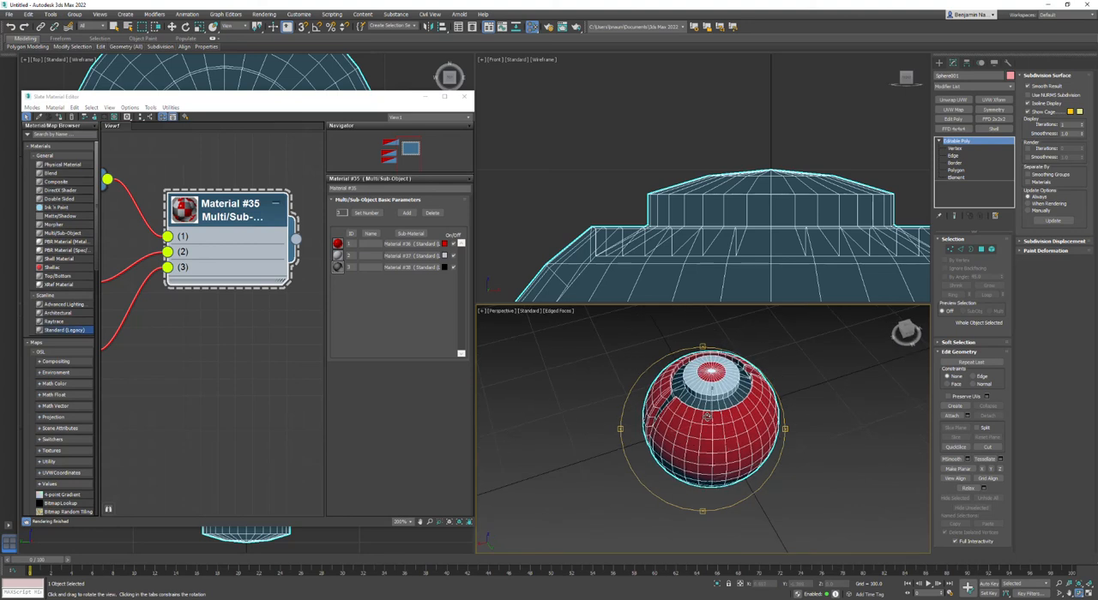
left_click(993, 109)
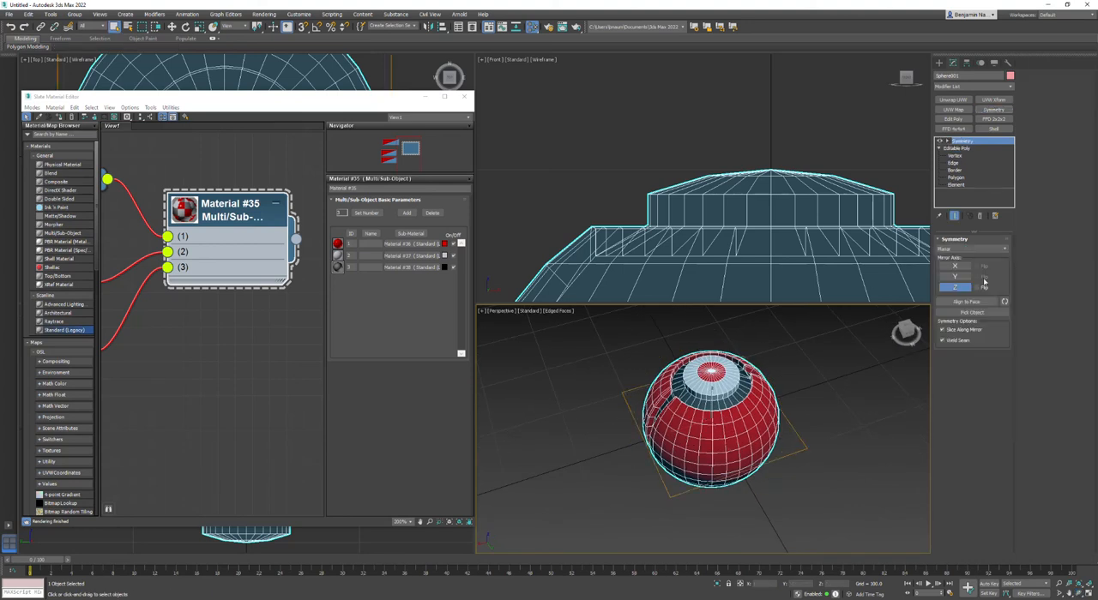
middle_click_drag(798, 419, 704, 460, "alt")
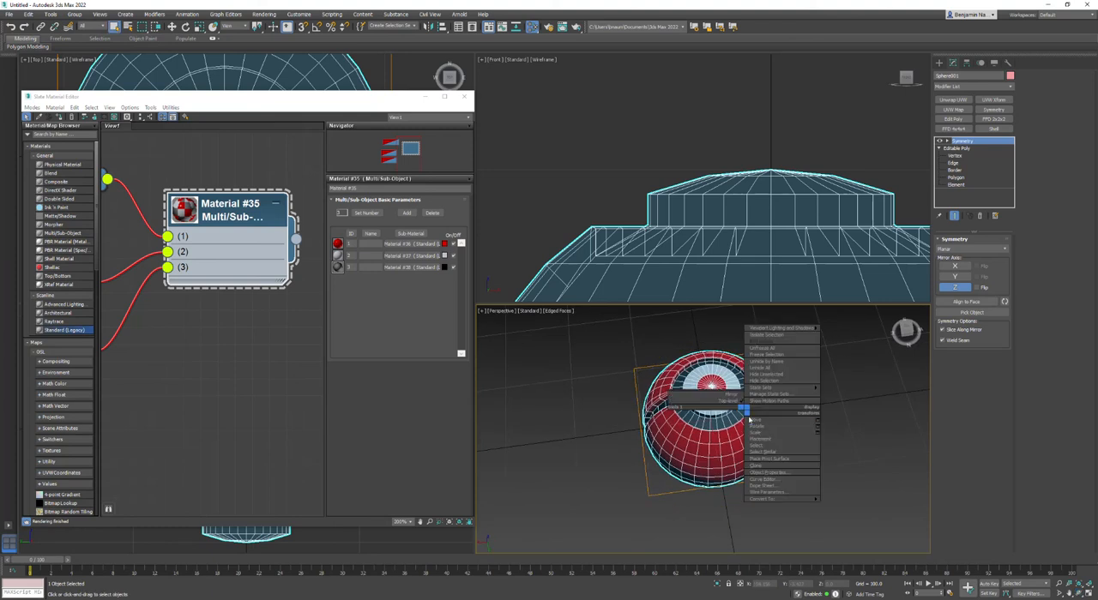
scroll(682, 438, "up", 4)
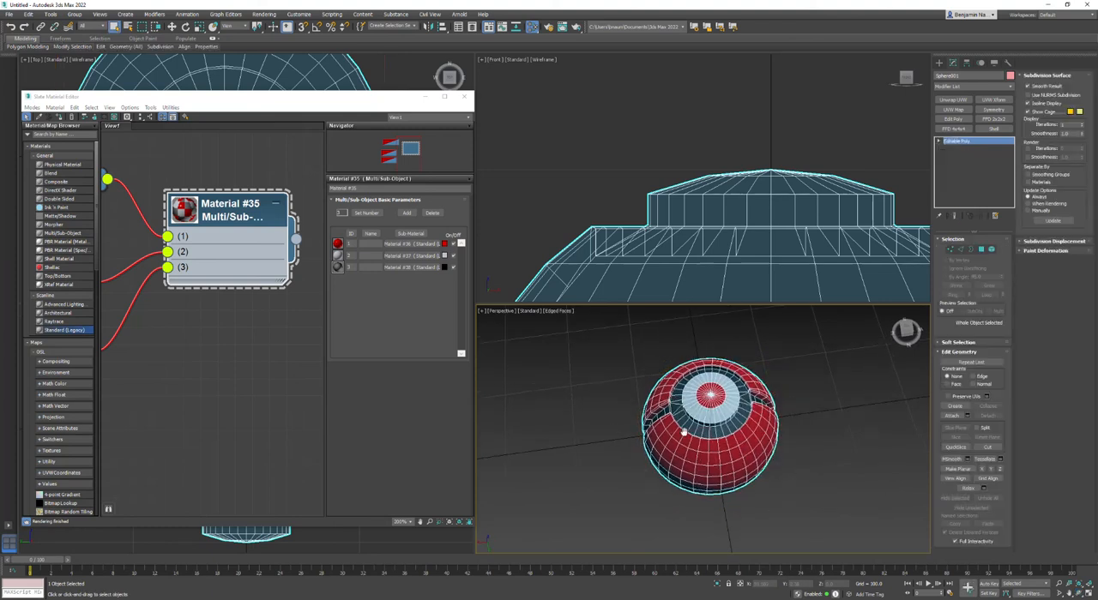
middle_click_drag(671, 439, 696, 439, "alt")
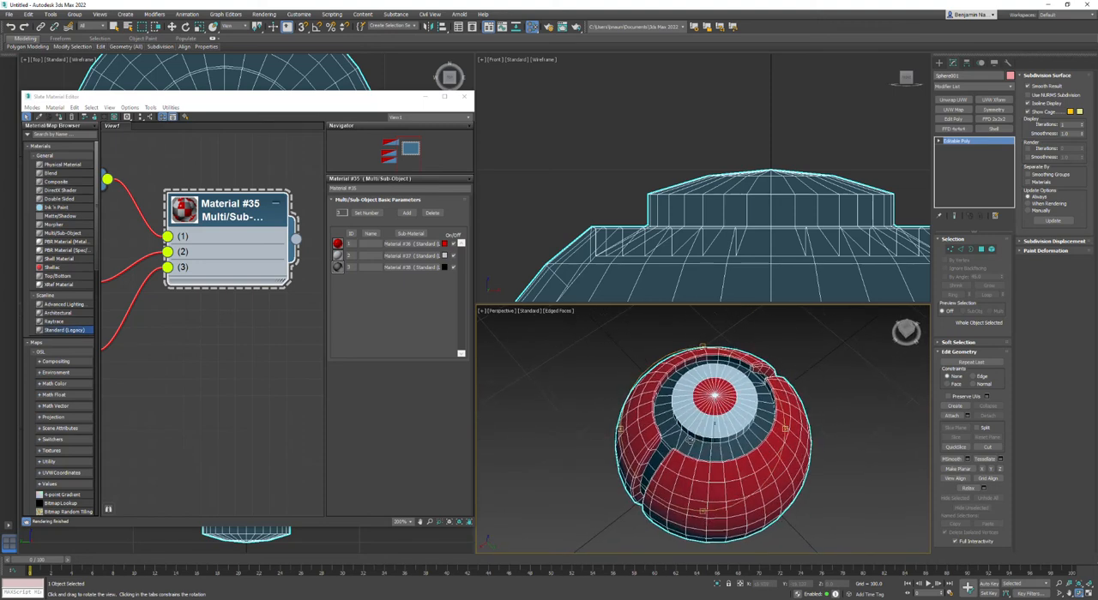